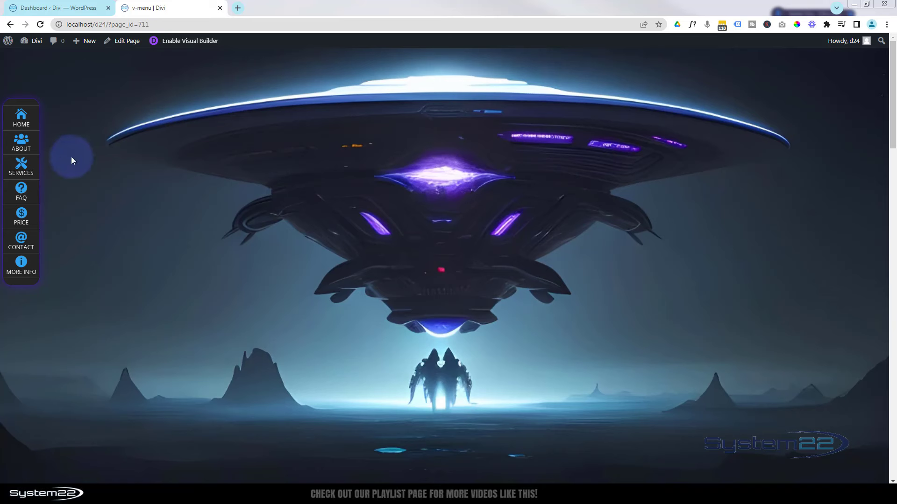
Test the vertical menu's About, Services, Contact and Home links on the desktop page
click(19, 145)
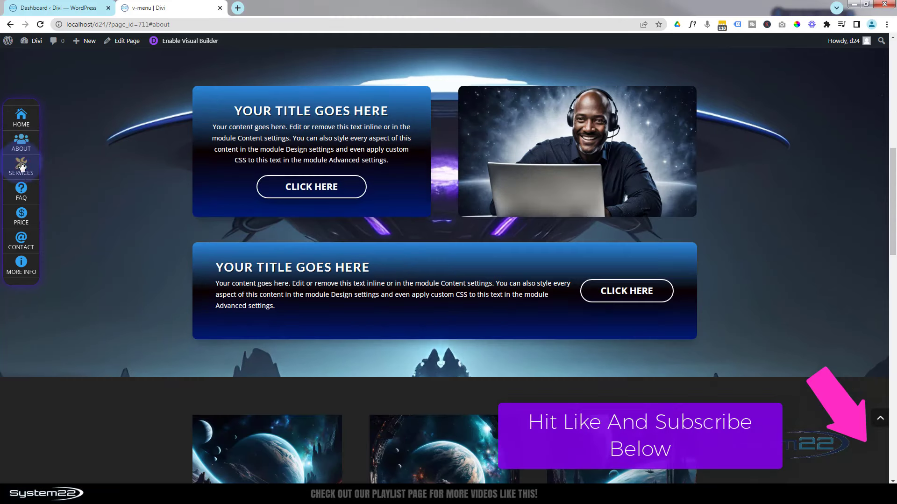
click(21, 167)
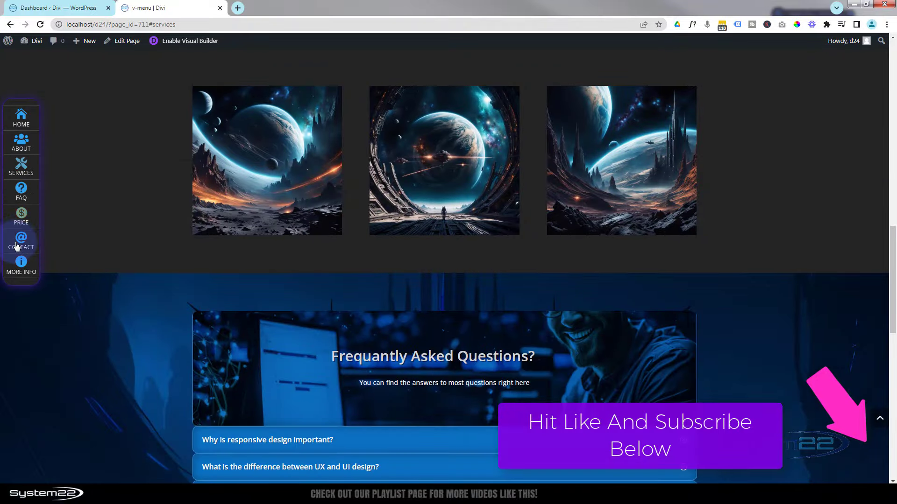
click(20, 241)
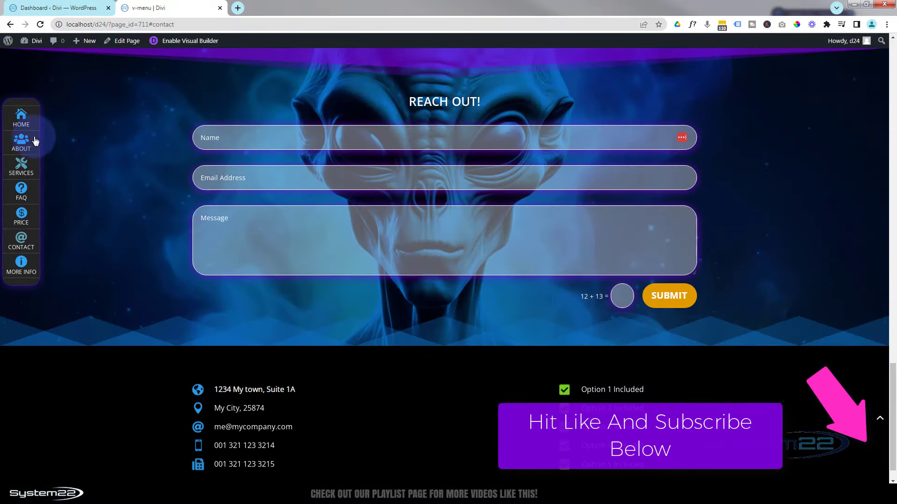
click(21, 119)
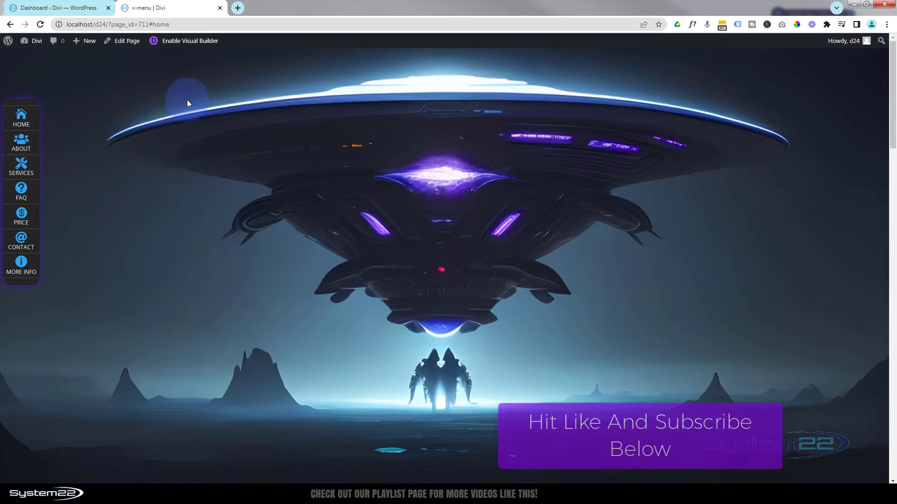
Preview the page at iPad Air size in the developer tools and test the About, Services and FAQ menu links
key(ctrl+shift+i)
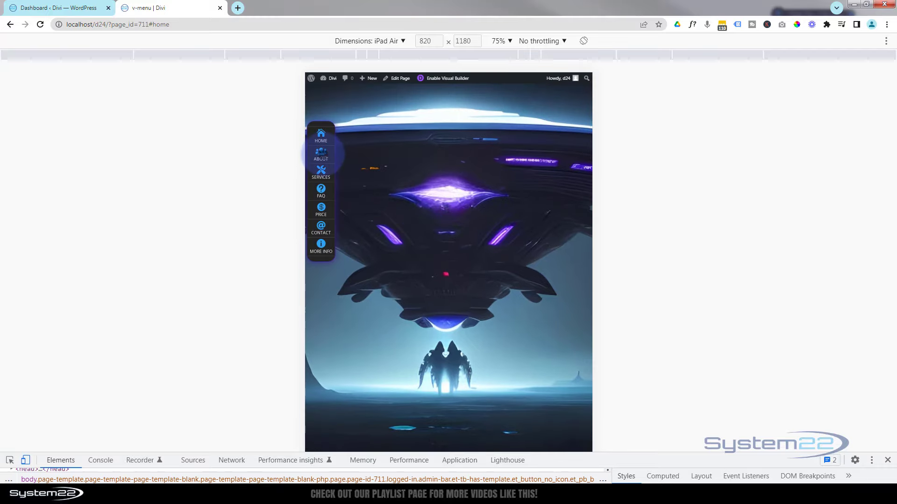
click(321, 151)
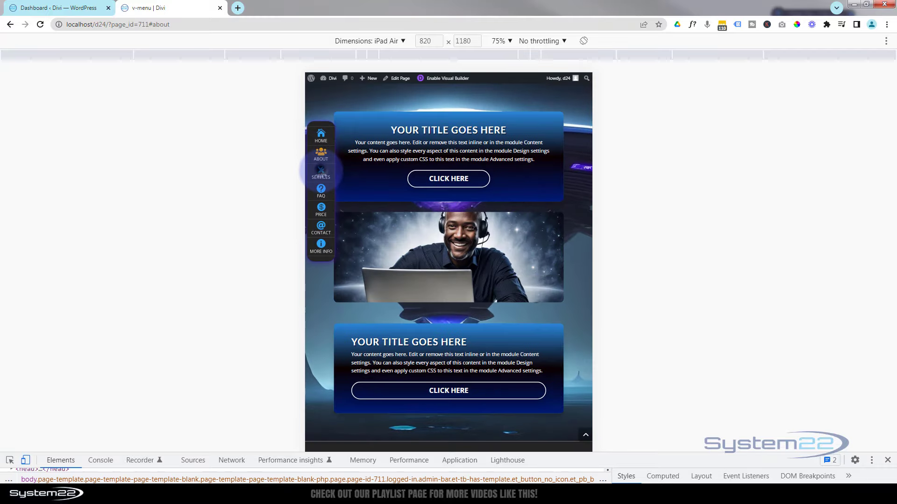
click(320, 172)
click(321, 189)
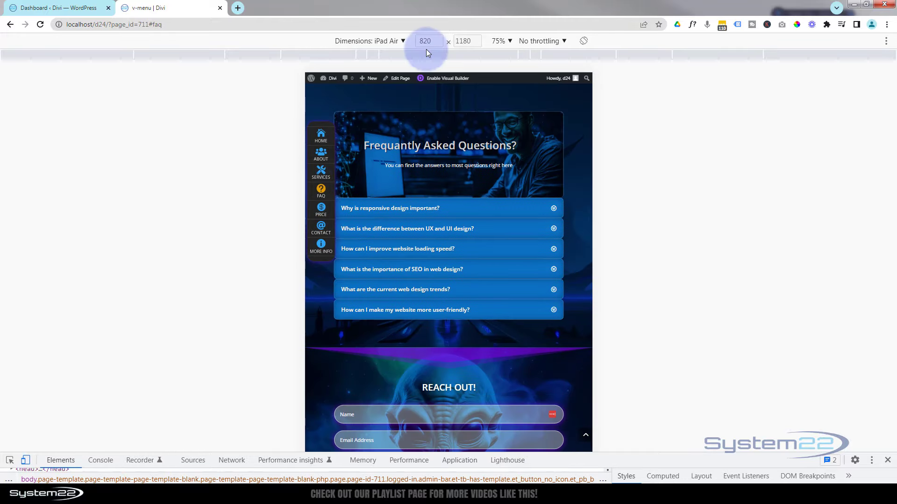
Preview the page as iPhone 12 Pro, test the Services, About and Home menu links, and close the developer tools
click(401, 41)
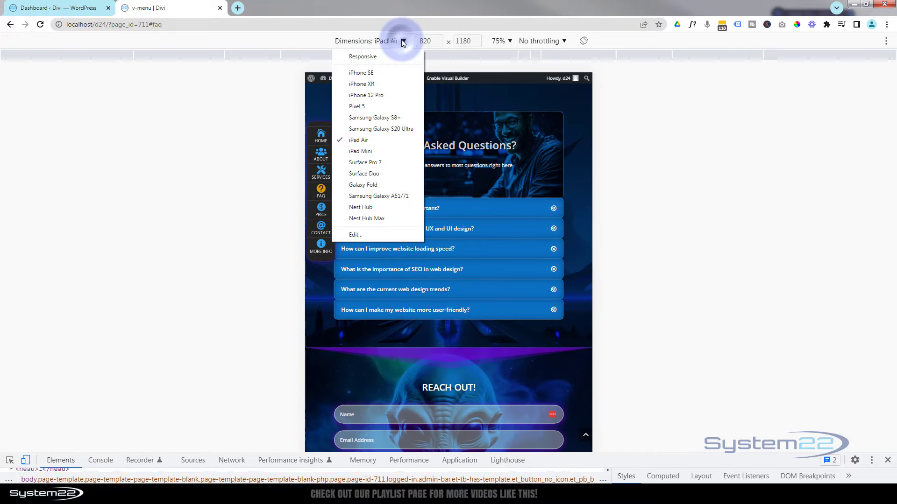
click(373, 95)
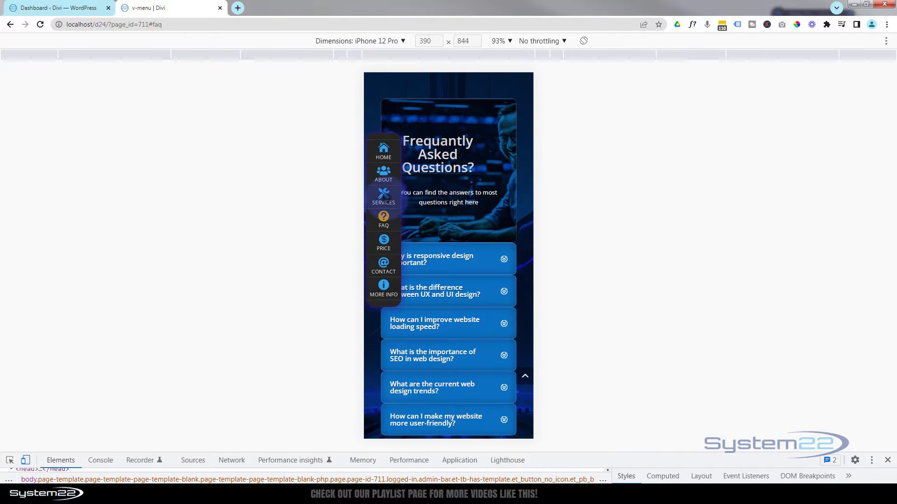
click(381, 196)
click(383, 174)
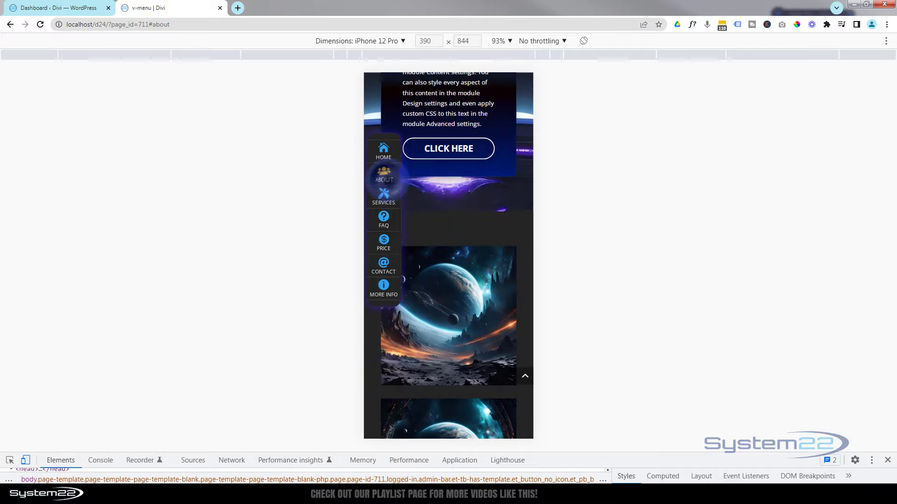
click(384, 150)
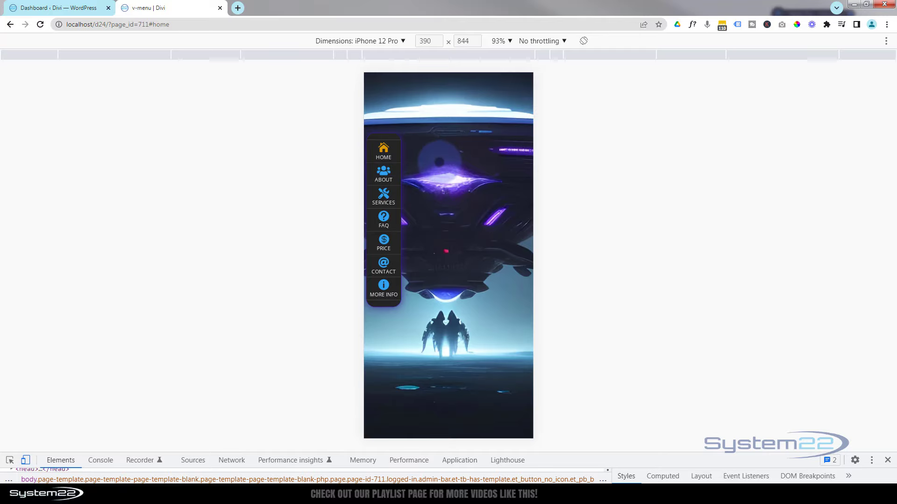
click(384, 196)
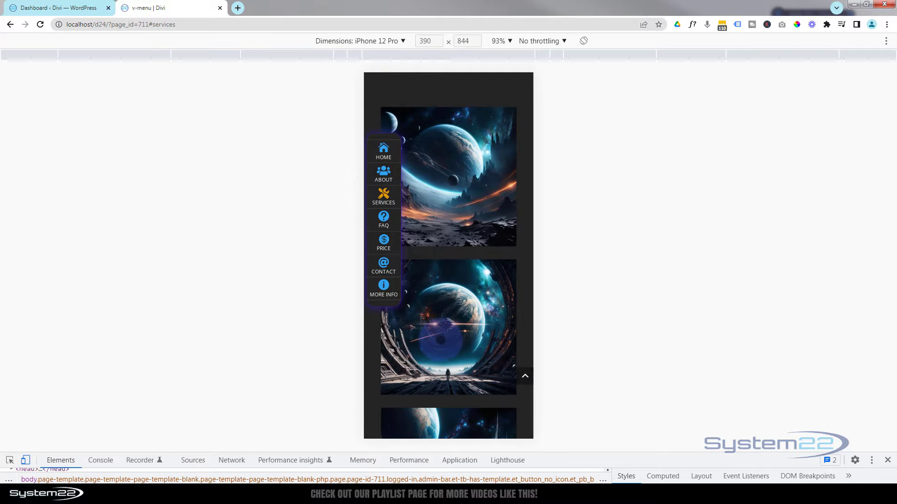
click(888, 461)
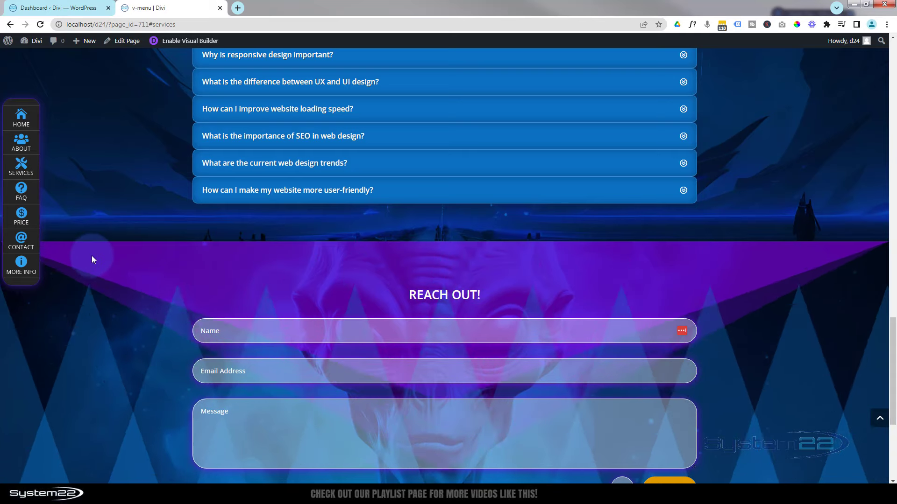
Open the page in the Visual Builder and delete the row containing the existing vertical menu
click(883, 424)
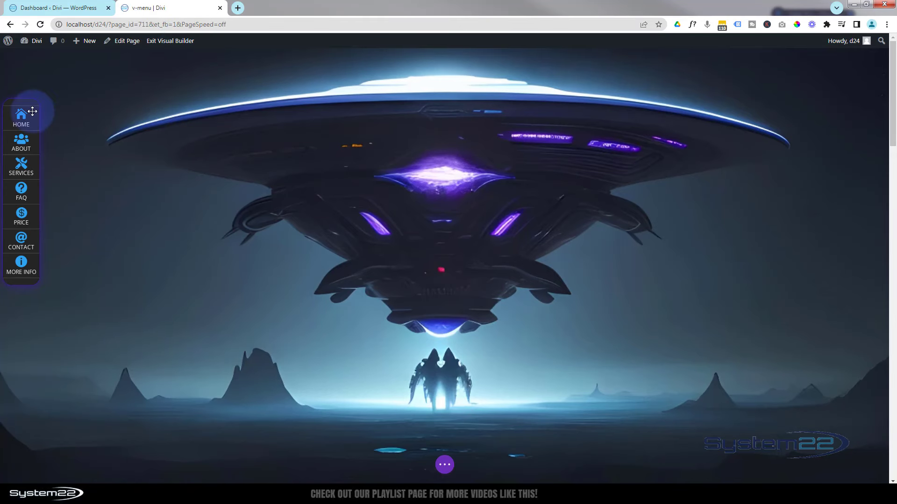
mouse_move(32, 110)
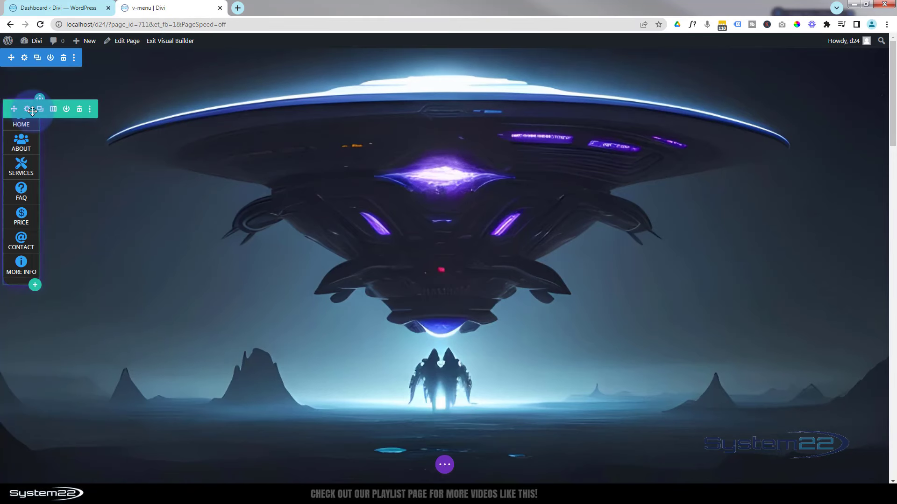
click(79, 111)
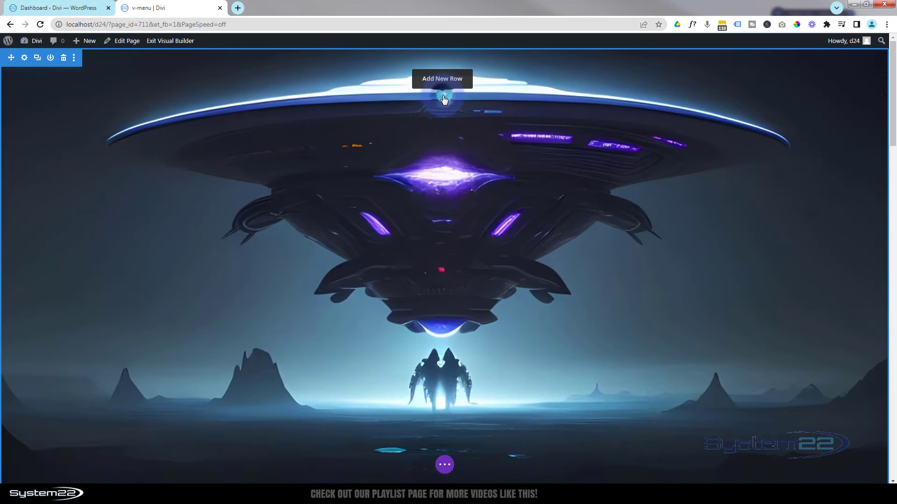
Insert a single-column row in the first section and add a Blurb module to it
click(444, 97)
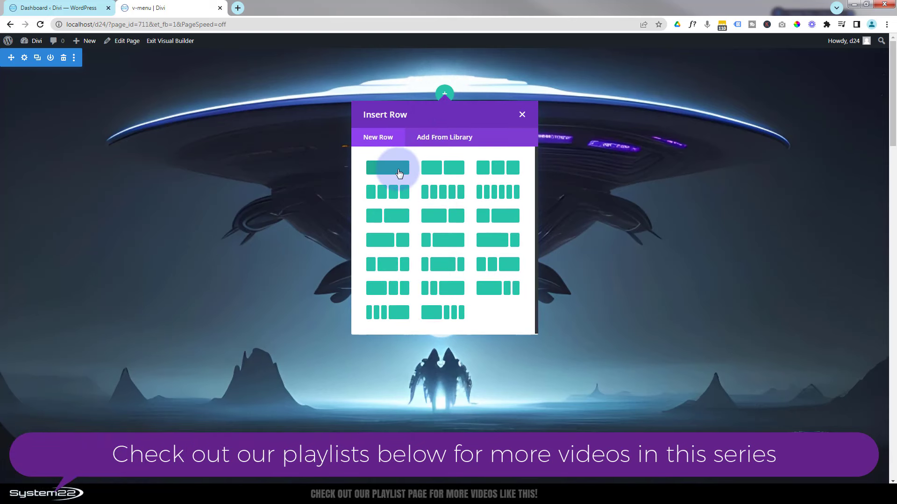
click(399, 174)
click(475, 166)
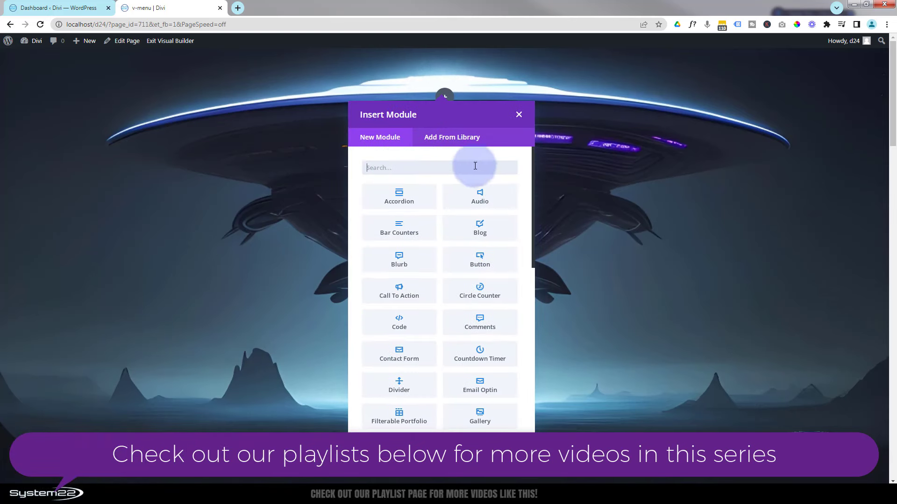
click(419, 263)
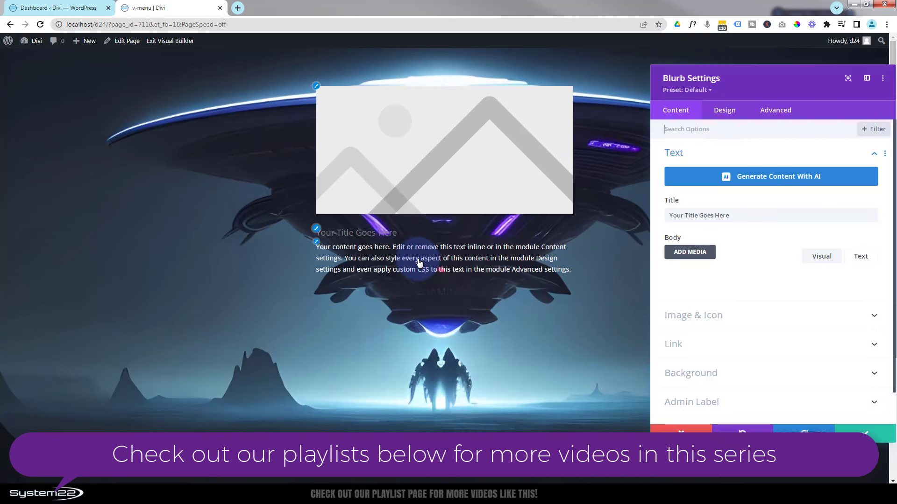
Clear the blurb's title and replace its body text with "home"
drag(747, 216, 638, 225)
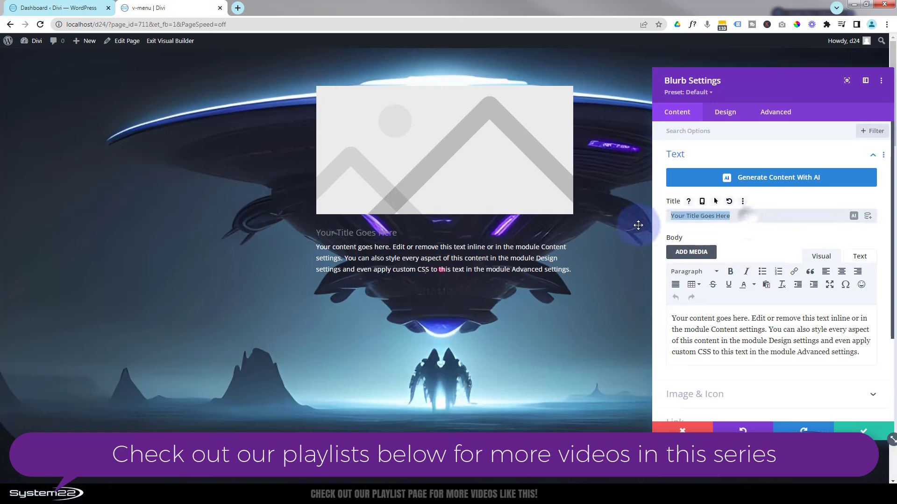
key(BackSpace)
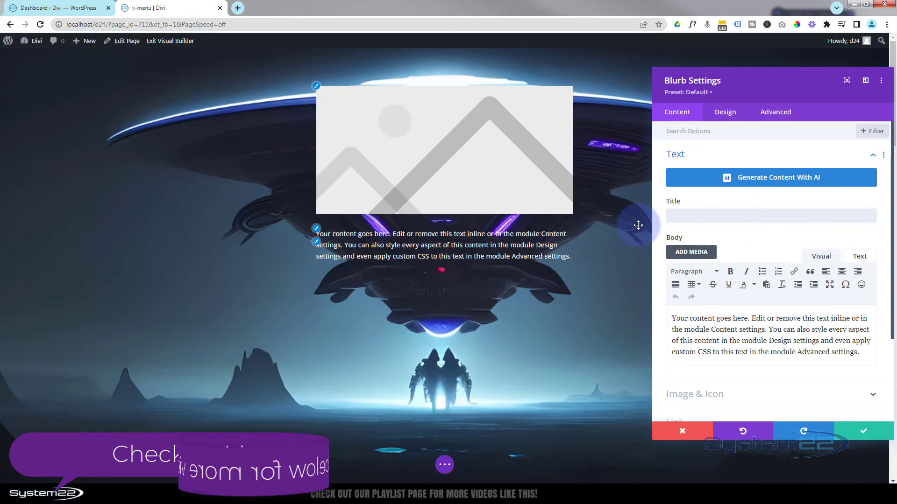
drag(862, 354, 667, 312)
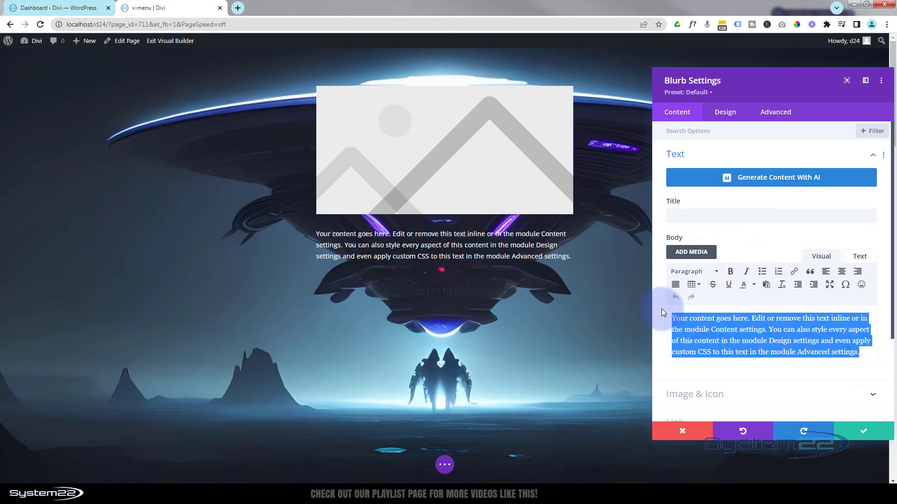
text(home)
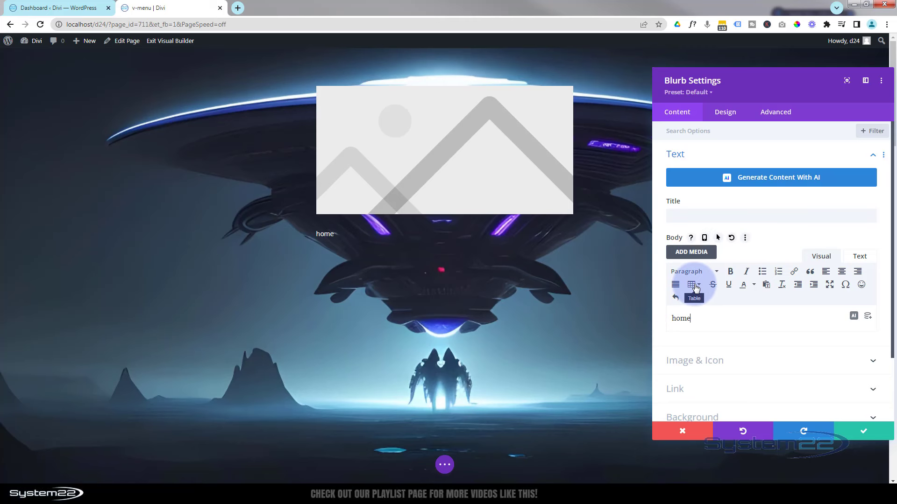
Enable the icon option for the blurb, search the icons for "home" and choose the solid house icon with a chimney
scroll(692, 292, down, 1)
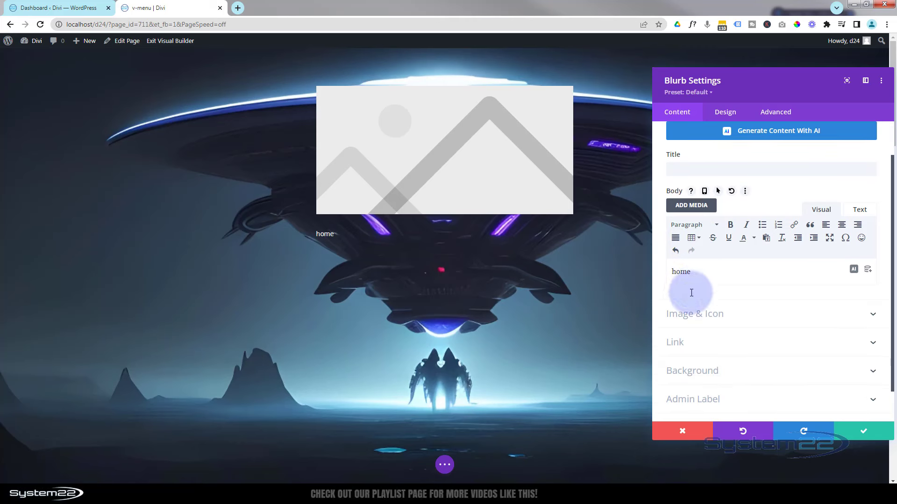
click(742, 316)
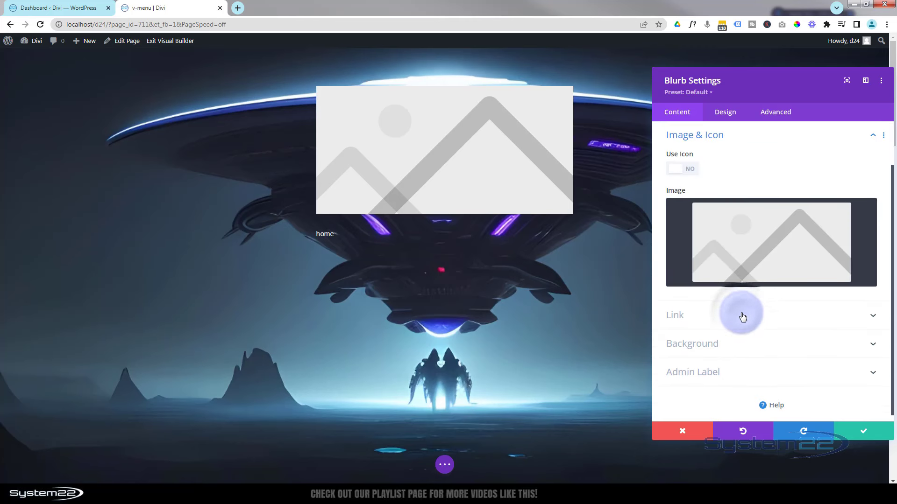
click(687, 170)
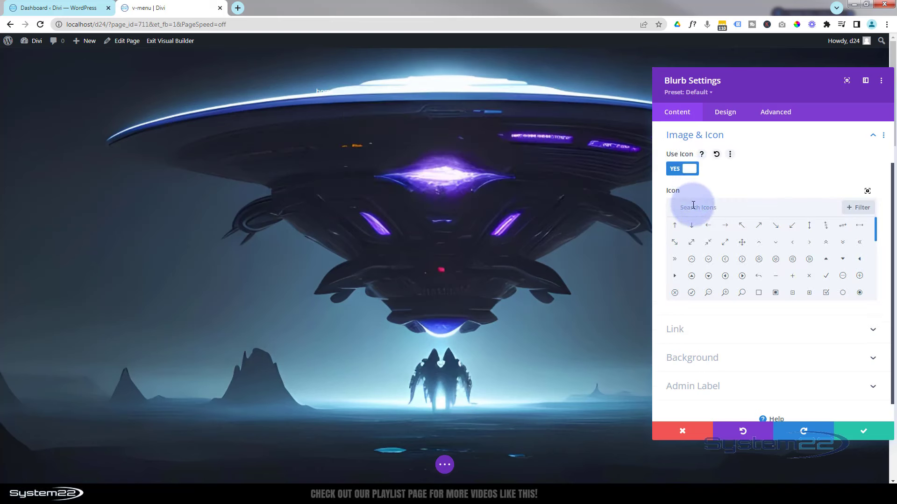
text(home)
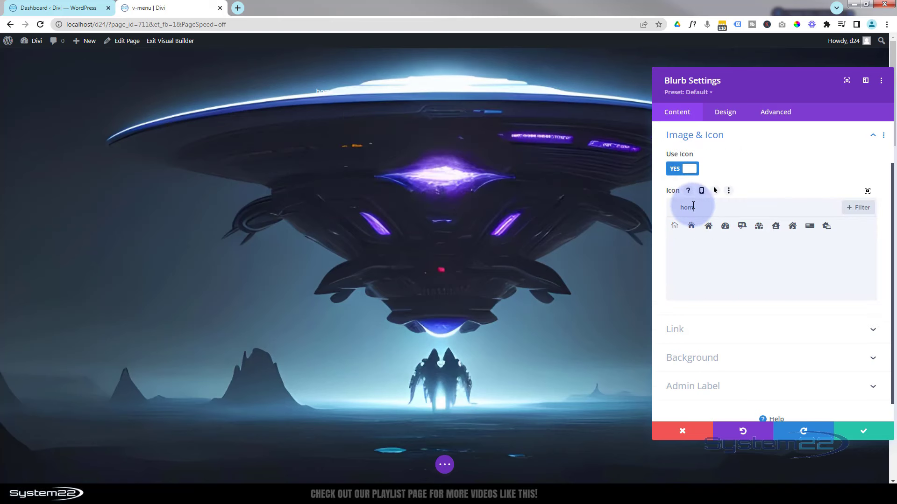
click(692, 227)
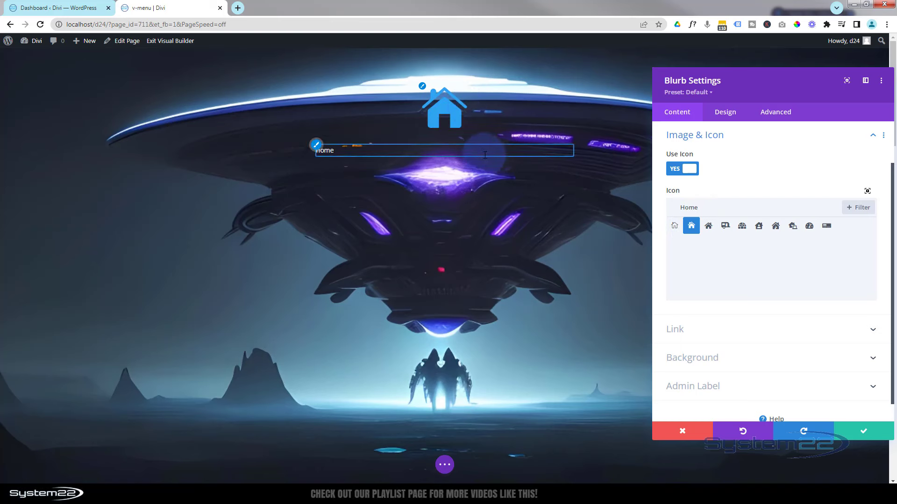
Set the blurb's module link URL to #home
click(750, 330)
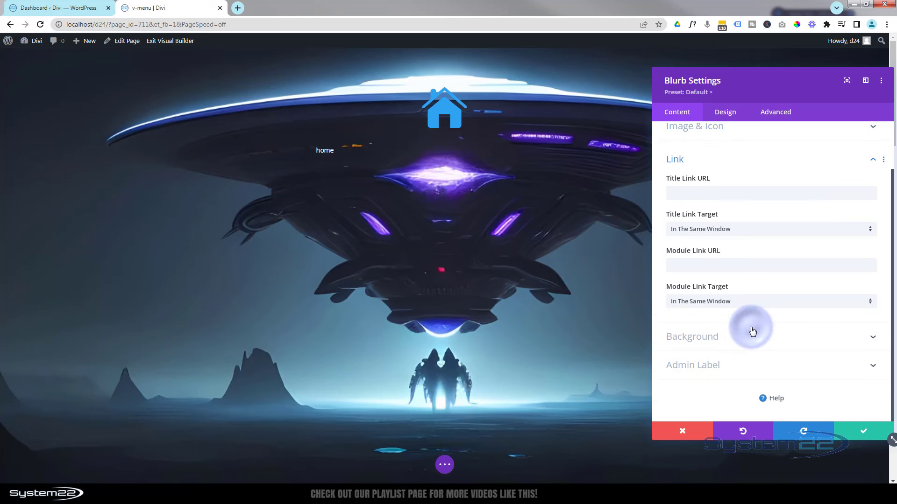
click(676, 267)
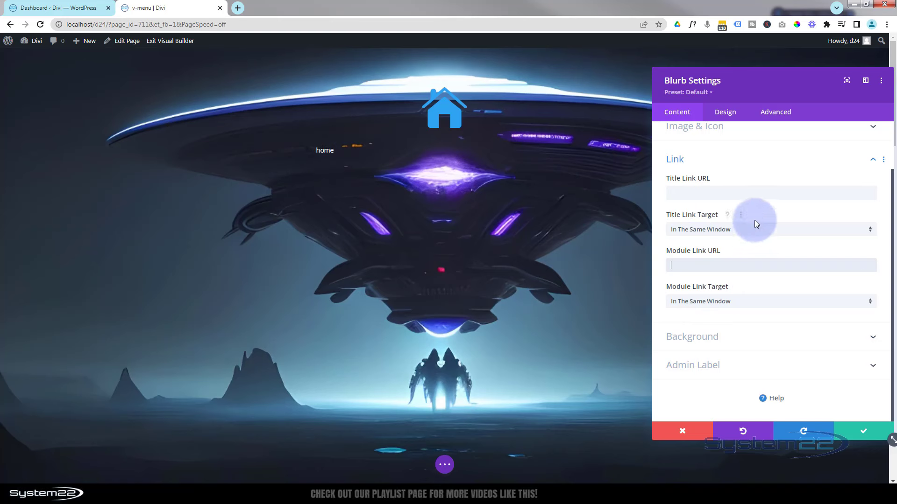
click(696, 263)
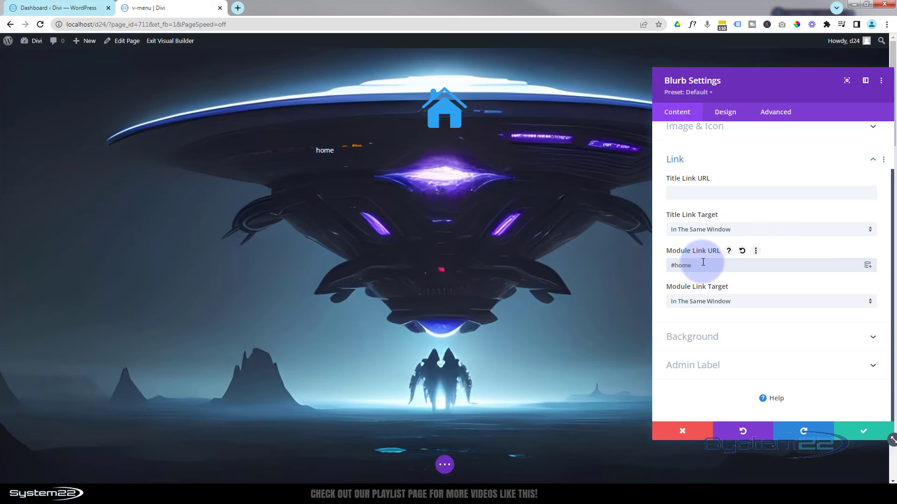
Set the blurb's background colour to #242424 and move the settings window clear of the scrollbar
click(711, 336)
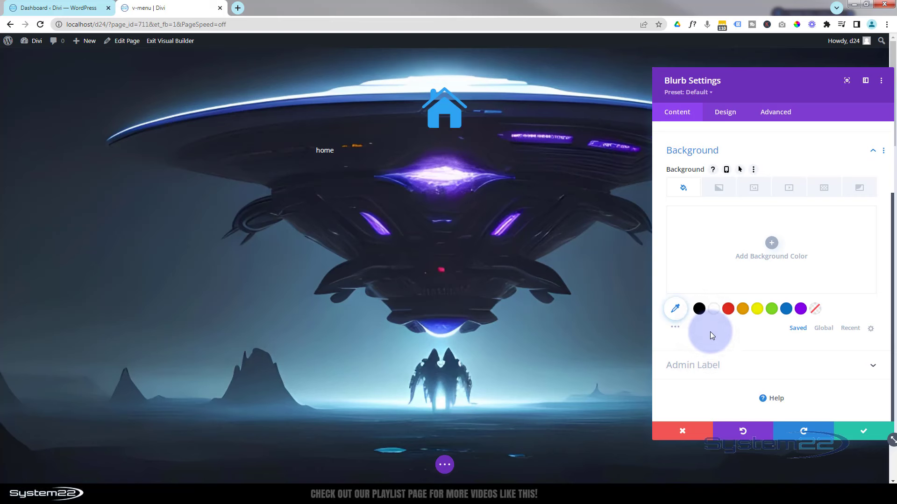
click(675, 329)
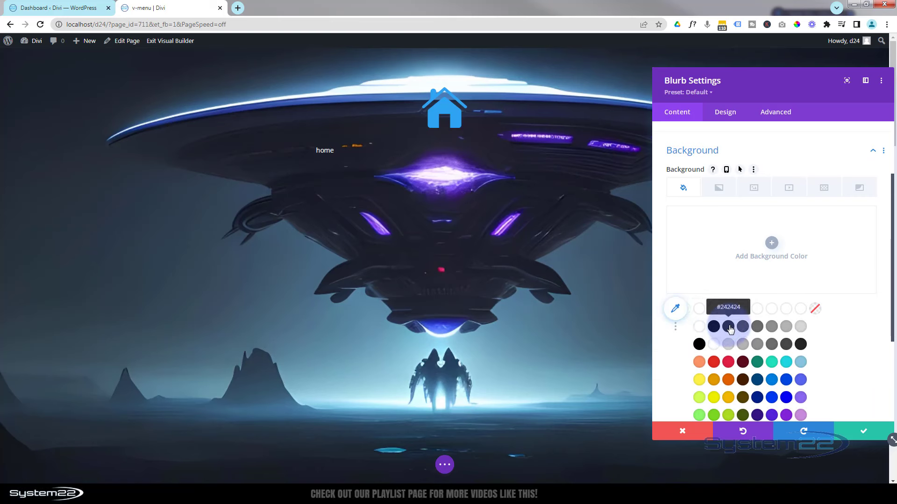
click(731, 329)
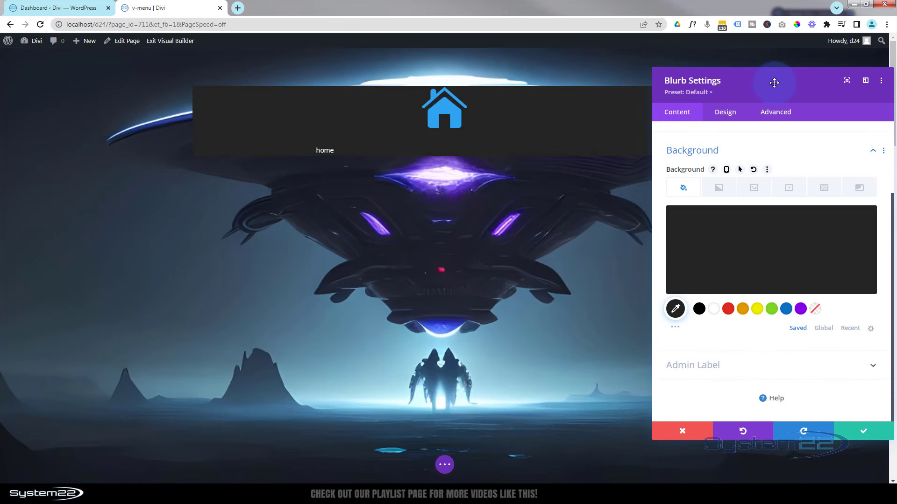
drag(767, 95, 735, 61)
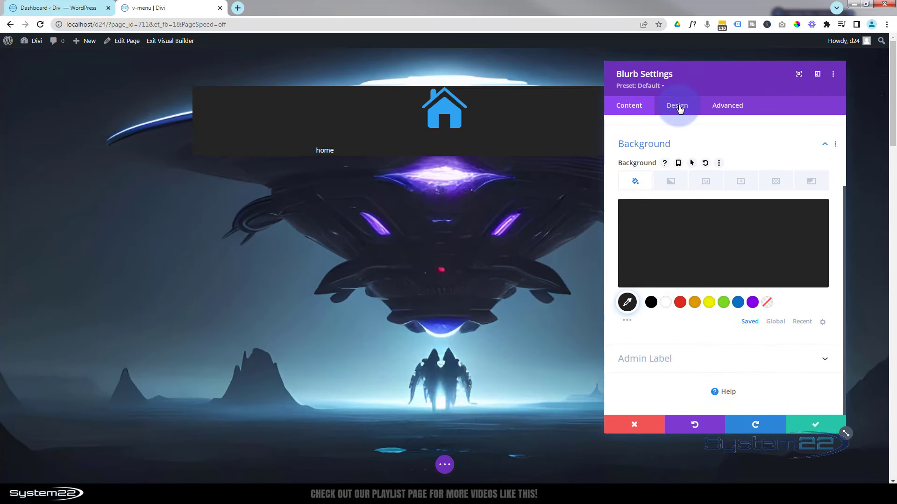
Set the blurb's admin label to "home" and its image/icon width to 30px
click(648, 360)
click(637, 298)
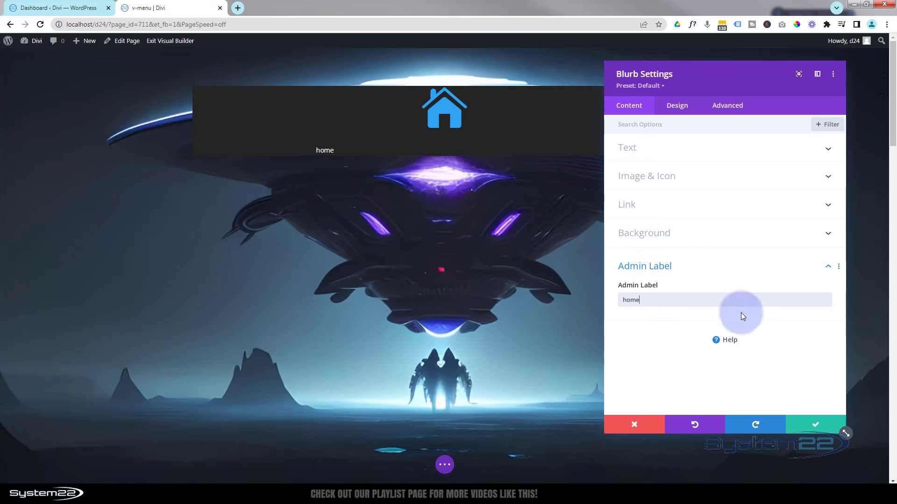
click(678, 106)
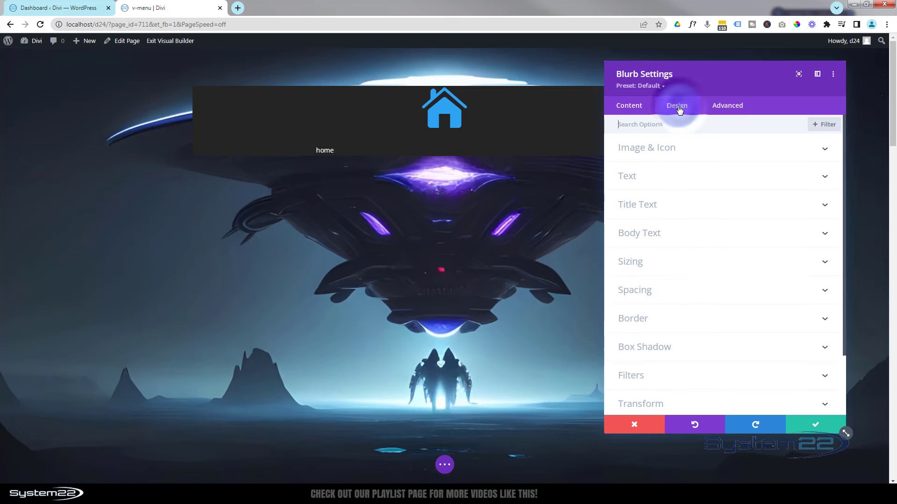
click(709, 153)
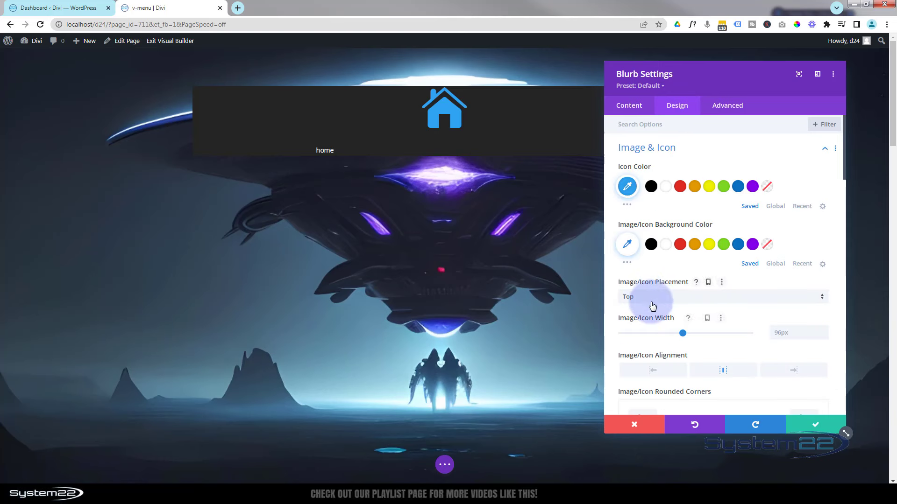
click(772, 333)
text(30px)
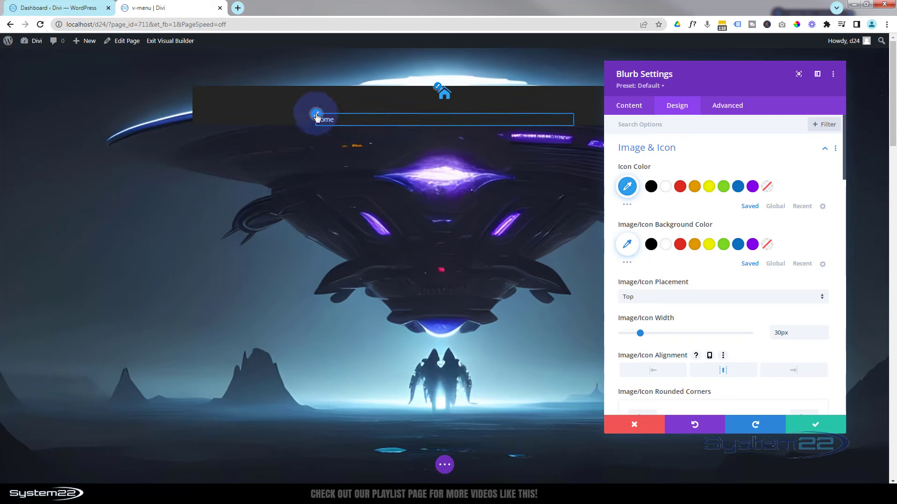
Format the blurb's body text as uppercase, 12px in size and centre-aligned
click(316, 115)
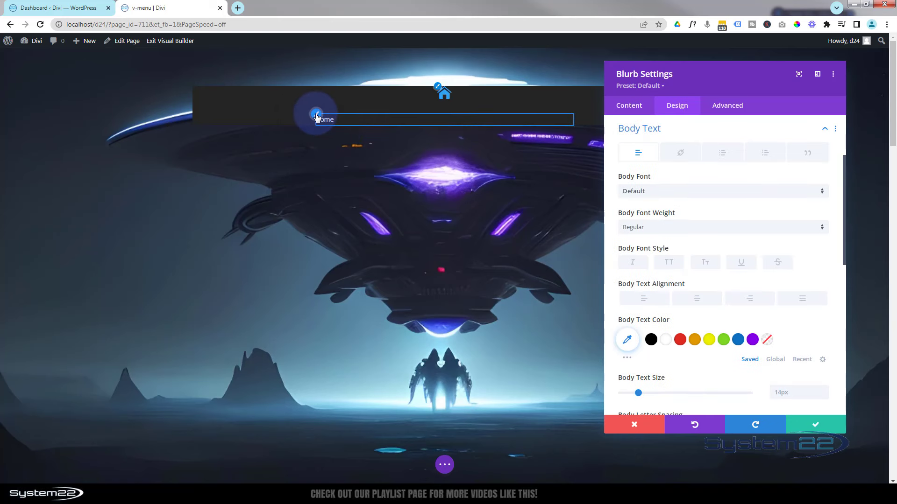
click(672, 265)
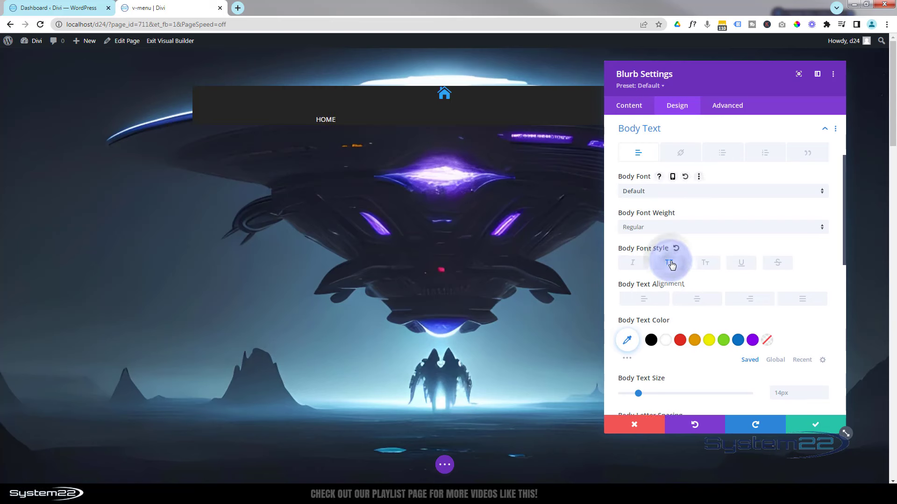
scroll(710, 261, down, 2)
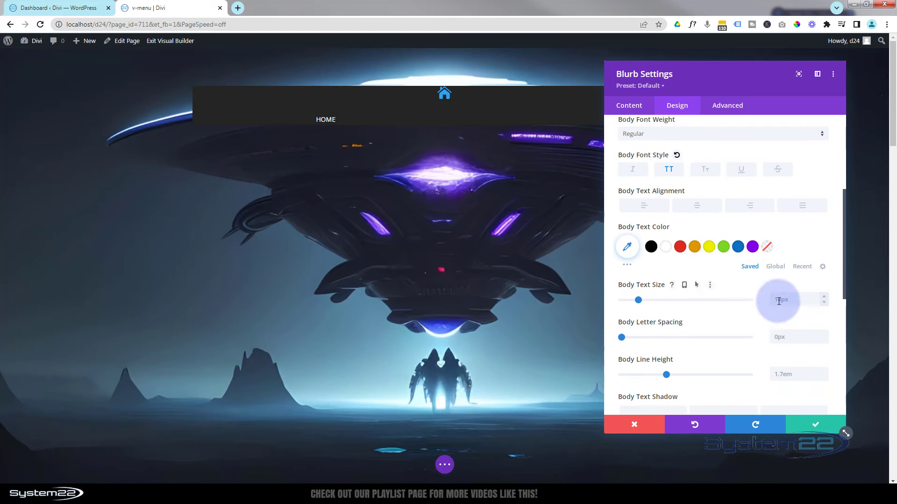
click(798, 296)
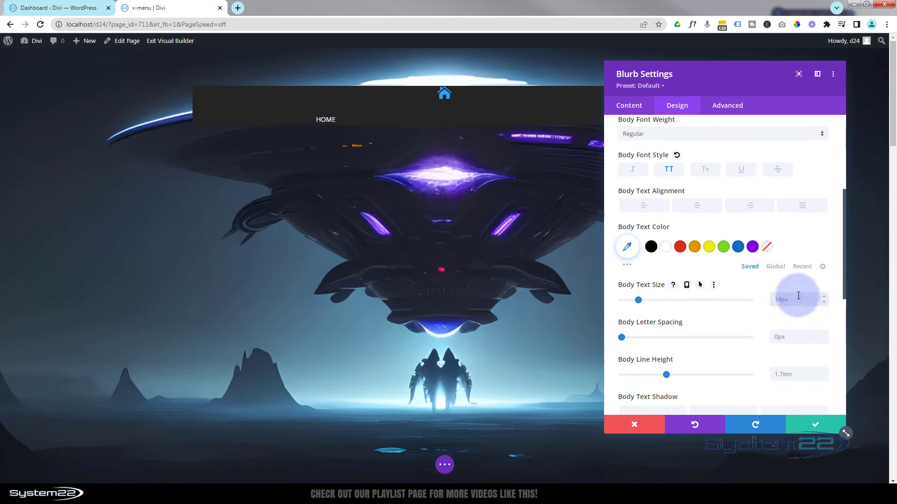
text(12px)
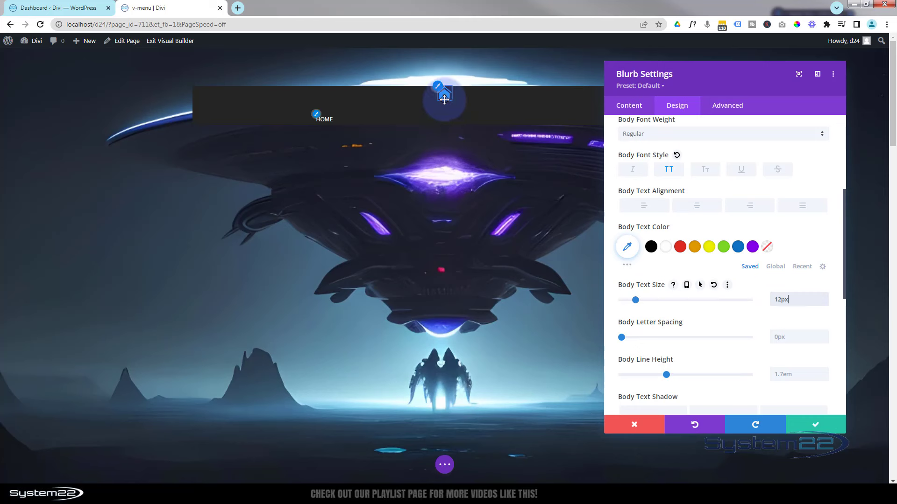
click(705, 207)
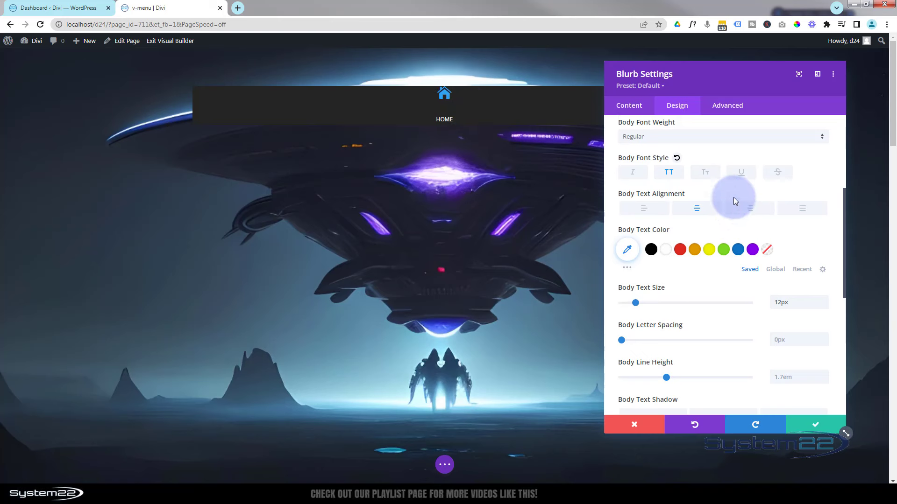
Try a bottom margin of -25px on the blurb's icon and clear the value again
scroll(733, 197, up, 4)
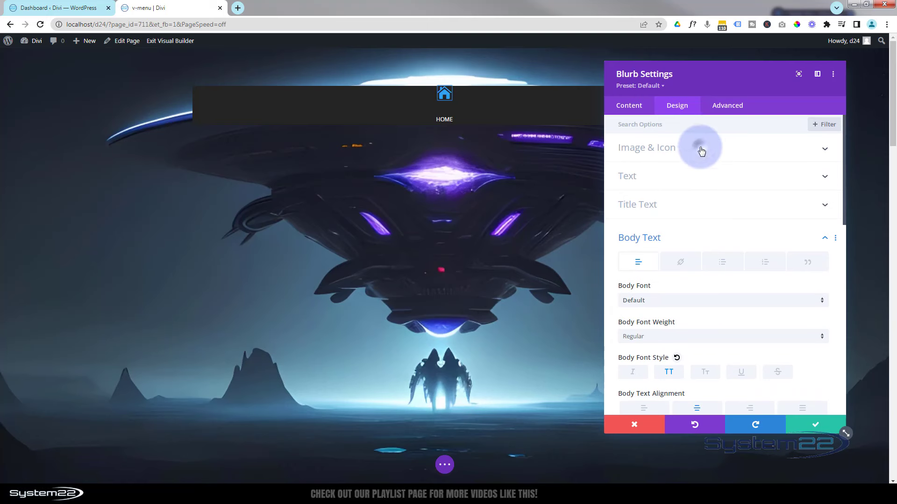
click(696, 146)
scroll(711, 231, down, 9)
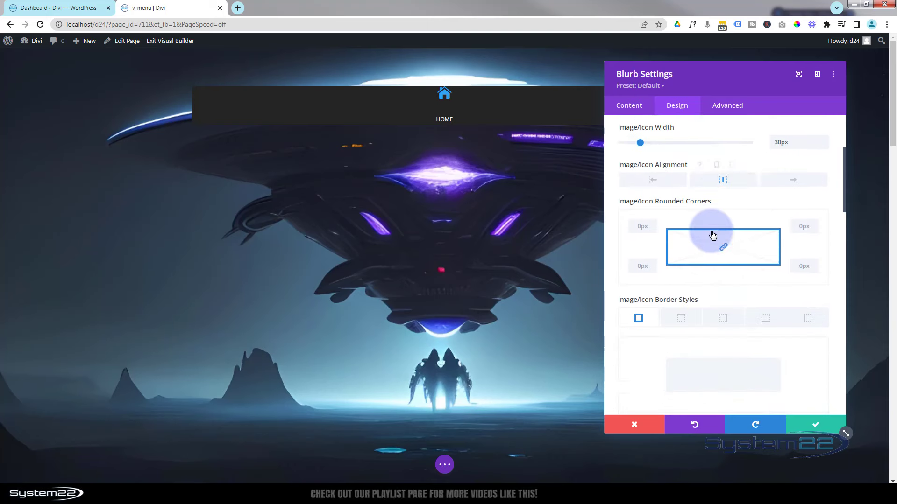
scroll(711, 231, down, 2)
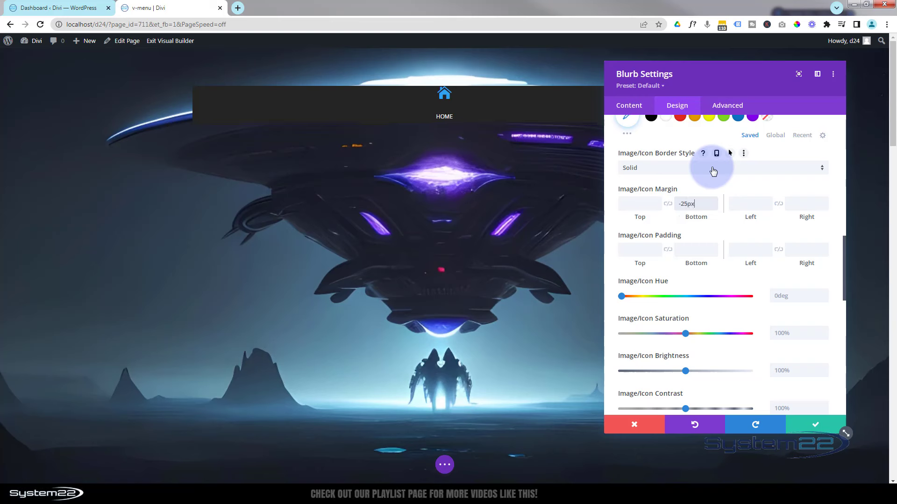
drag(703, 204, 669, 210)
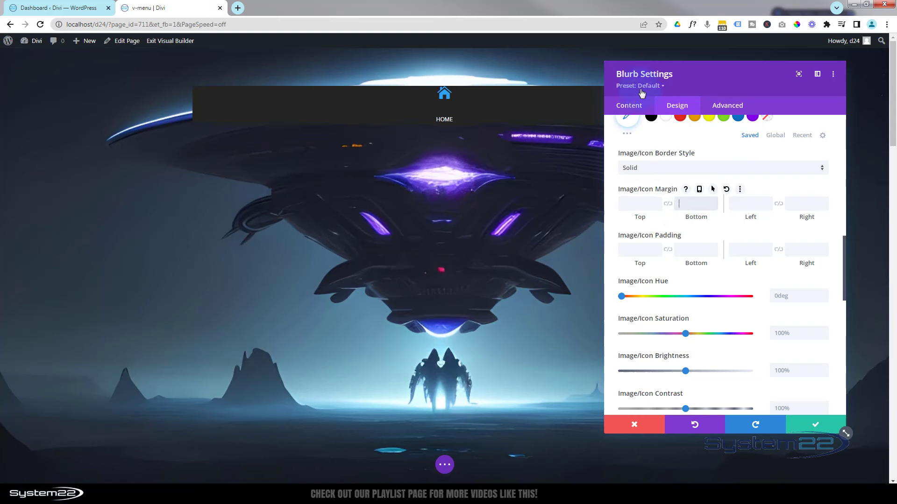
Add the custom CSS margin-bottom:-25px to the blurb's image element
click(731, 108)
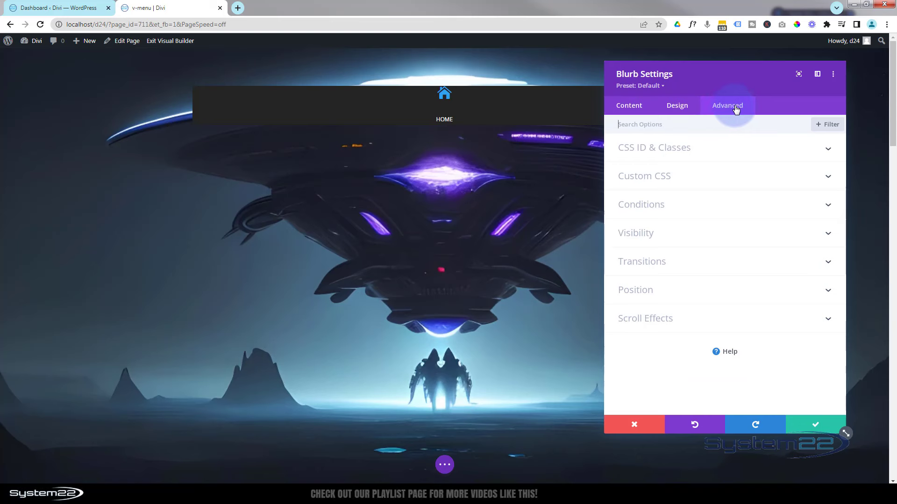
click(732, 177)
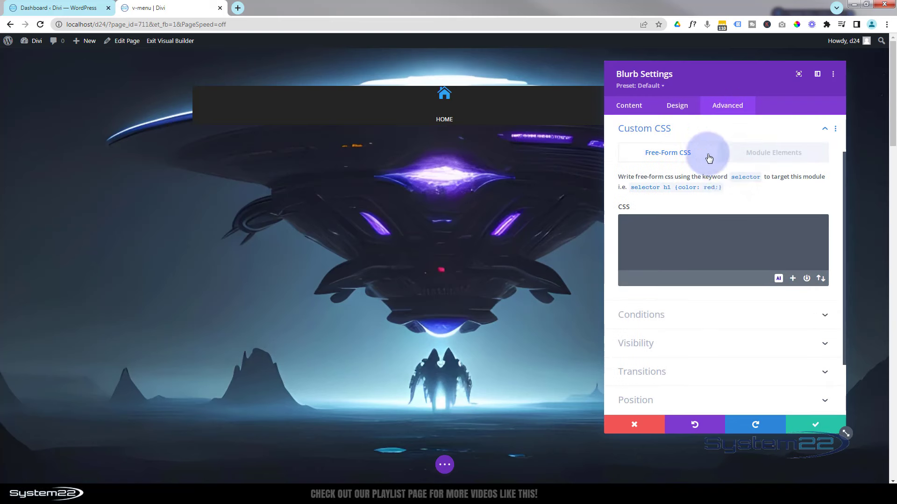
click(763, 154)
scroll(744, 230, down, 5)
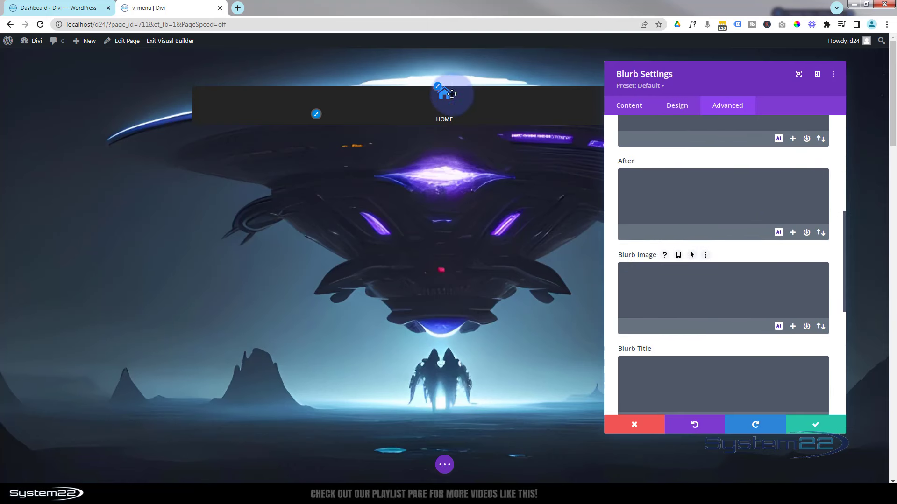
click(641, 276)
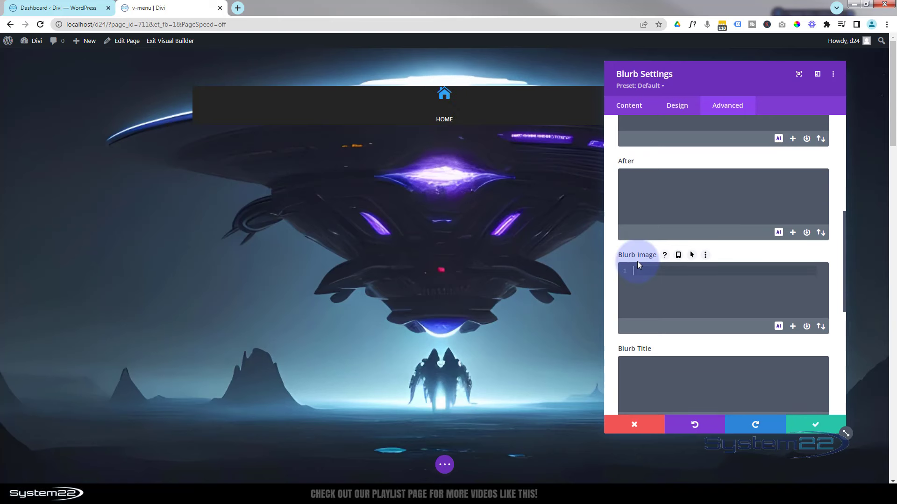
text(margin-)
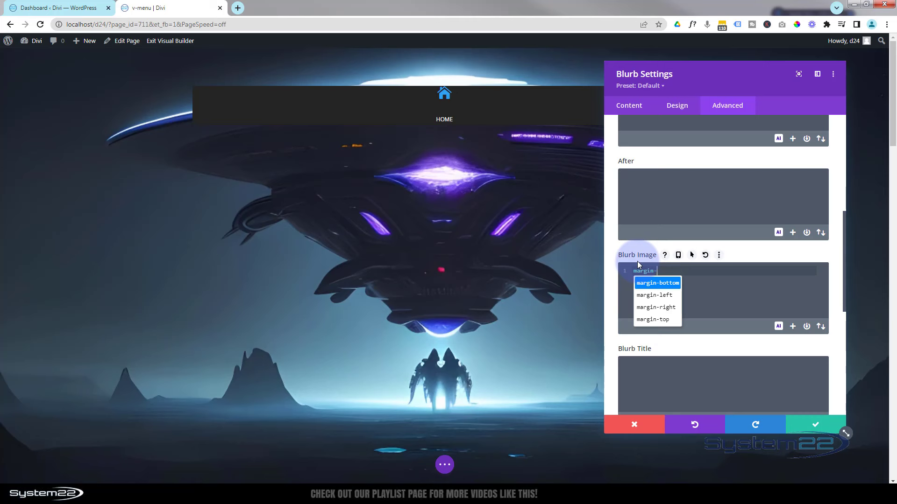
text(bottom)
key(Return)
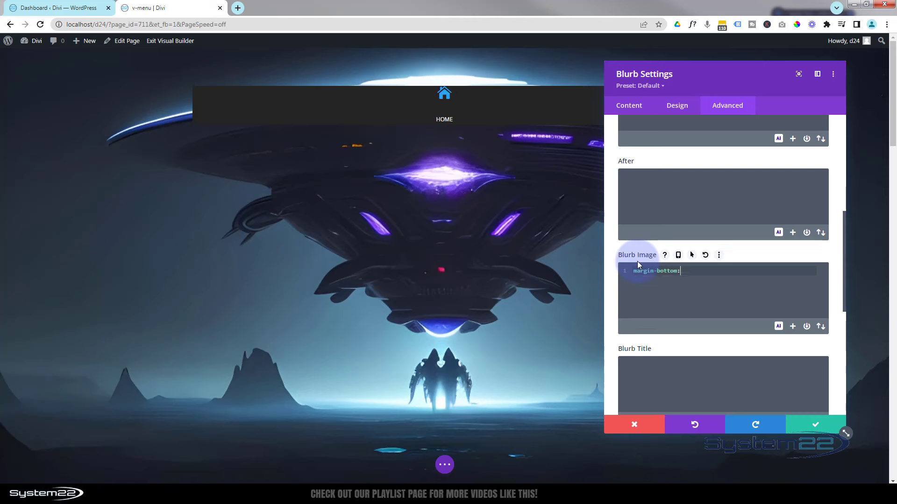
text(-25px)
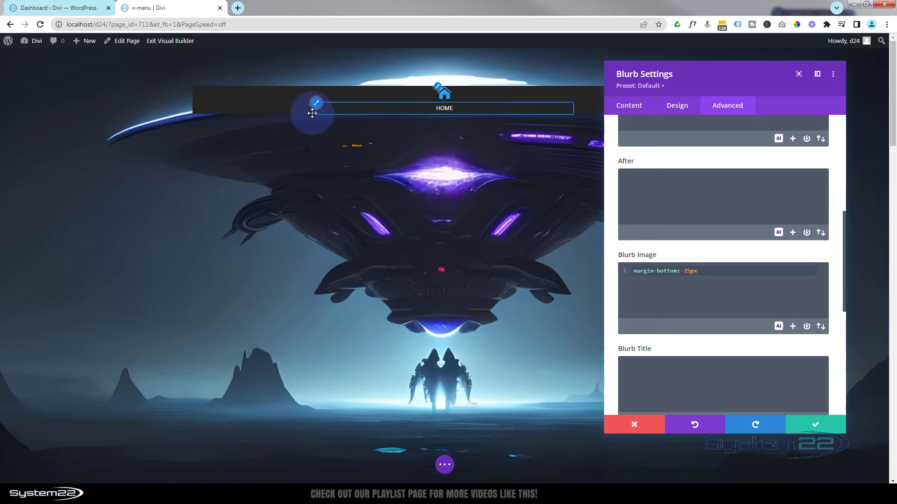
Reduce the line height of the blurb's body text to 1.4em
click(318, 109)
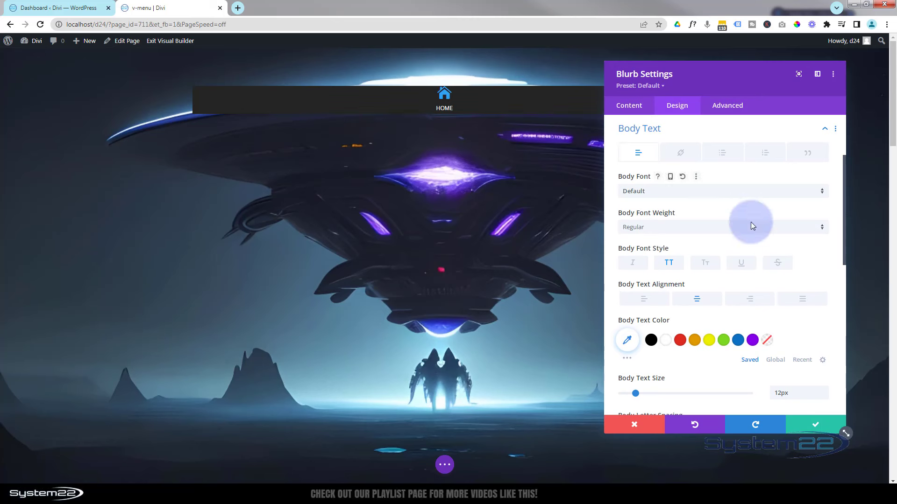
scroll(753, 260, down, 3)
scroll(753, 258, down, 2)
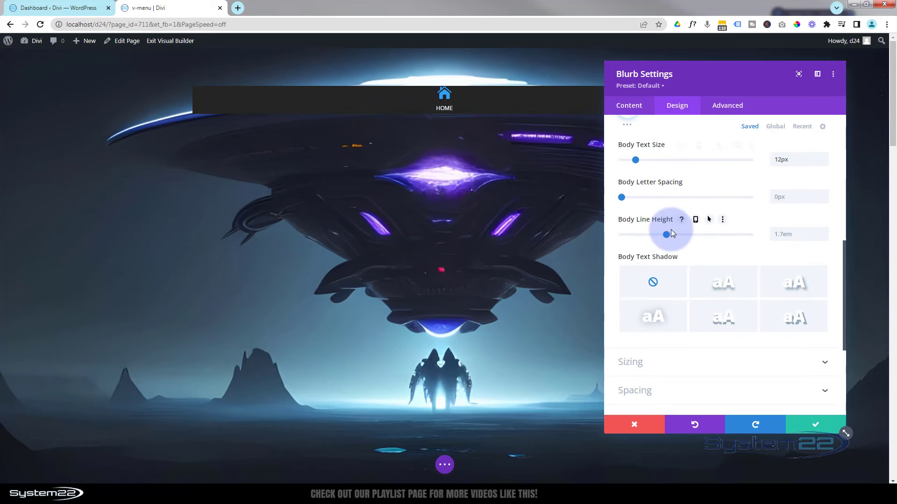
click(822, 236)
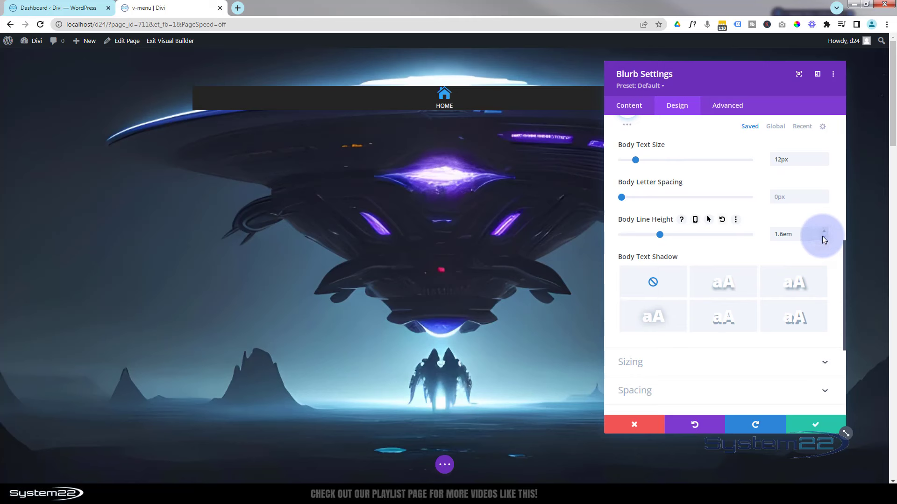
click(824, 239)
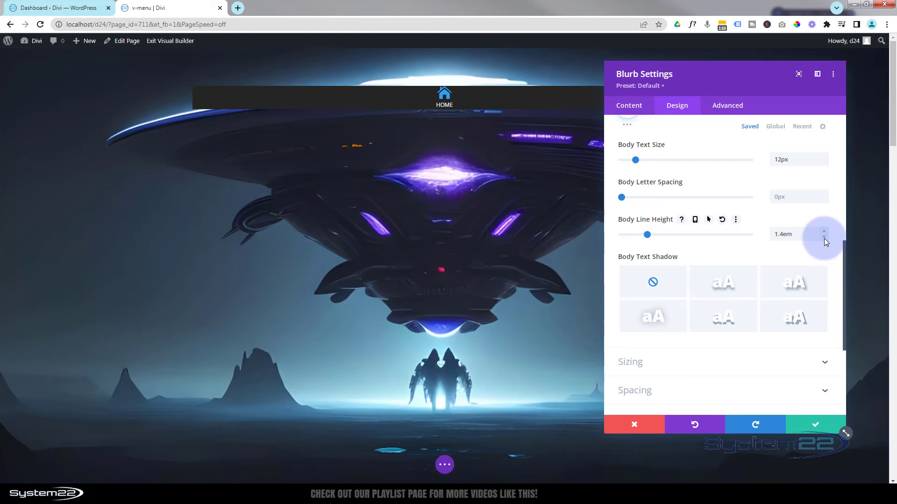
Set the blurb's image/icon width to 25px
scroll(750, 257, up, 5)
scroll(752, 261, up, 1)
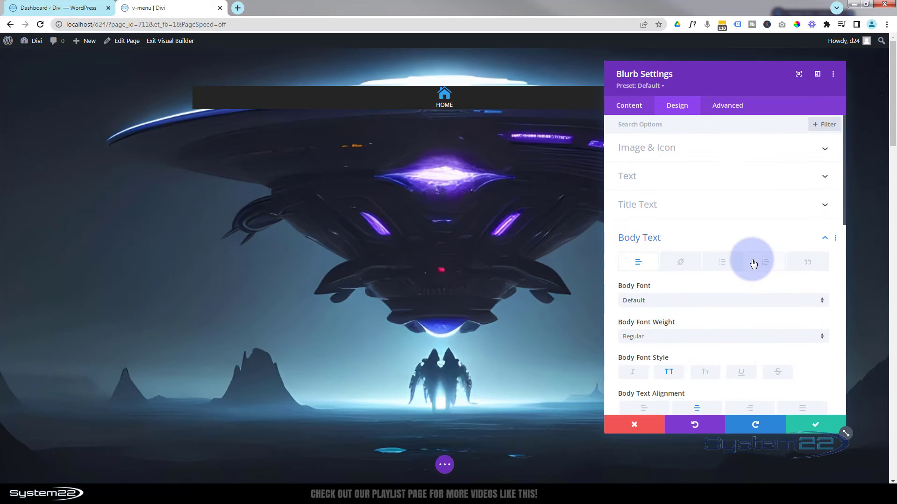
click(722, 150)
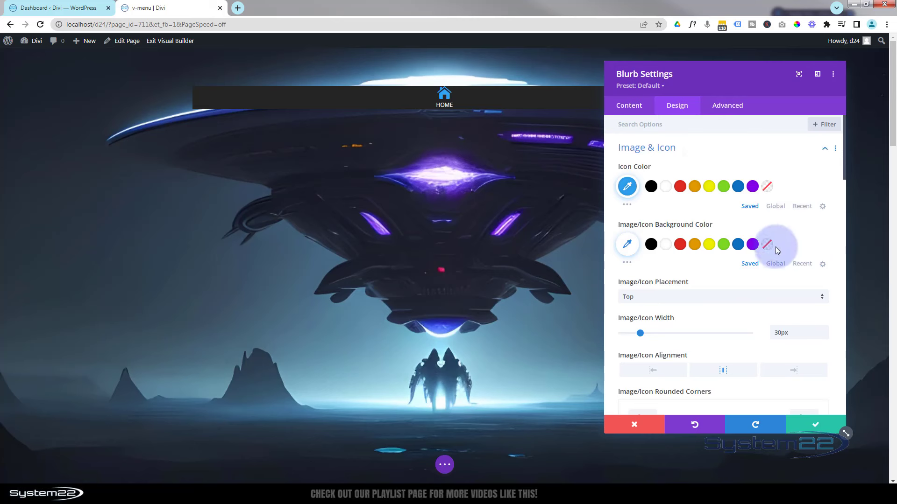
click(776, 333)
double_click(776, 333)
text(25)
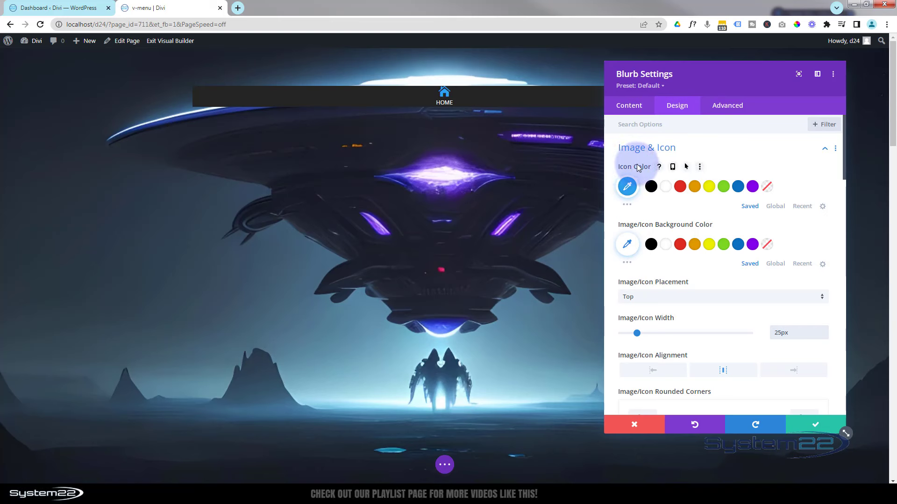
Enable hover styling for the icon colour, make the hover colour orange and return to the desktop state
click(687, 167)
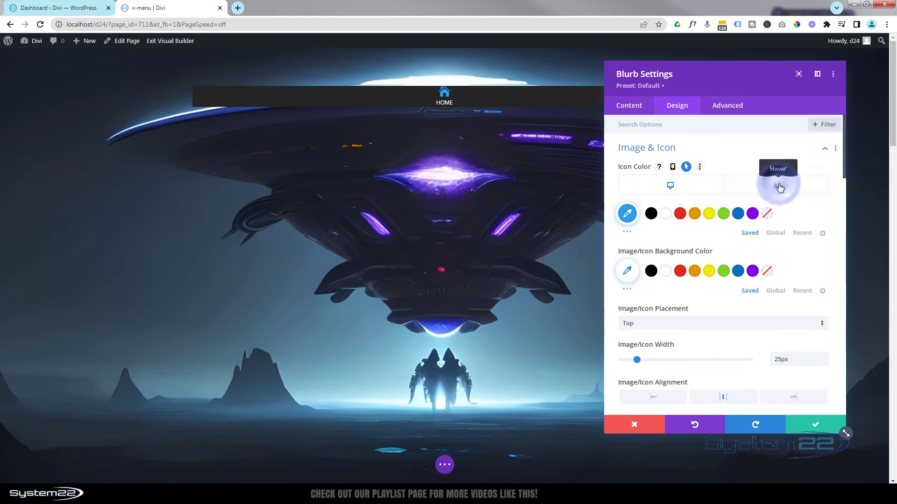
click(778, 187)
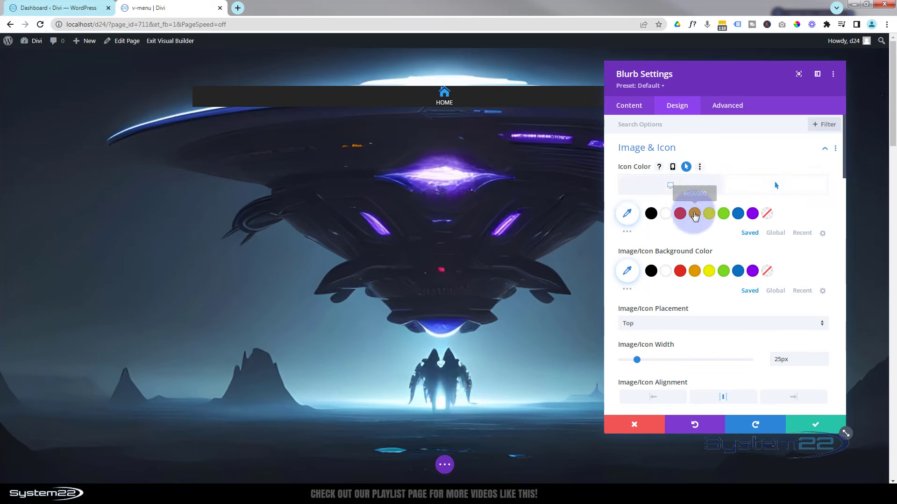
click(695, 214)
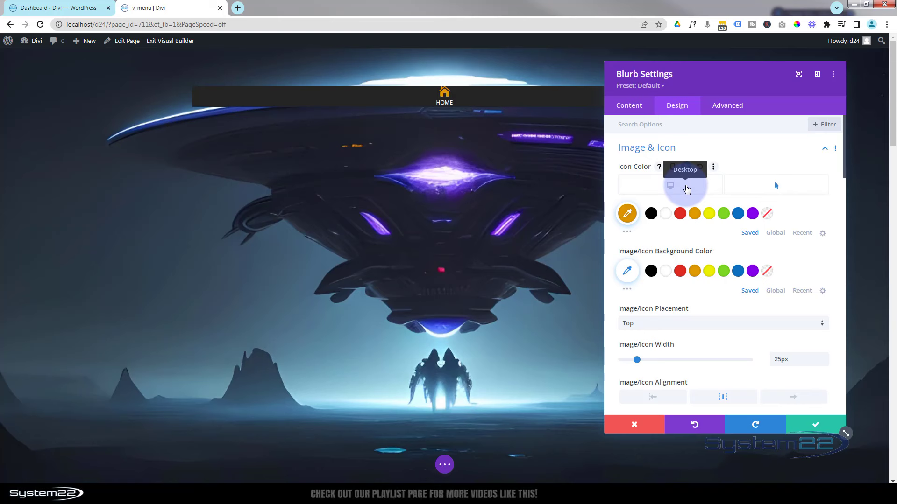
click(687, 188)
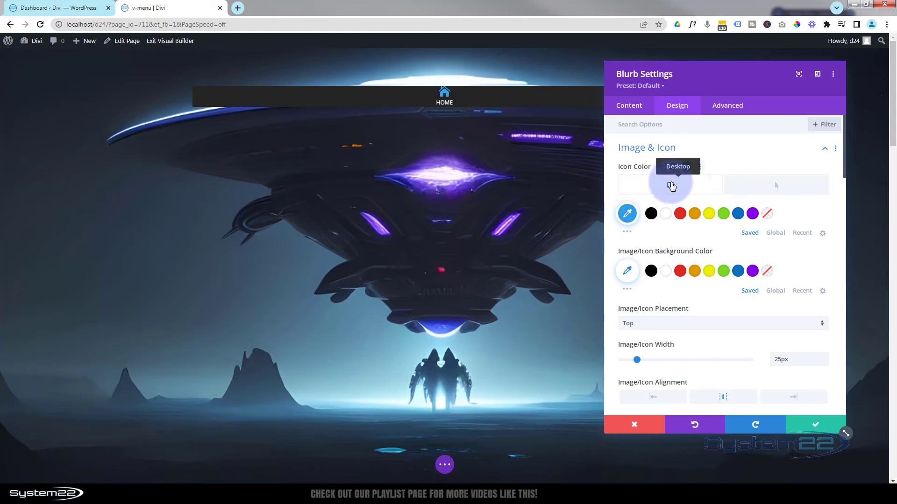
Set the Home blurb's transition duration to 500ms and its transition speed curve to Ease-In-Out
click(723, 114)
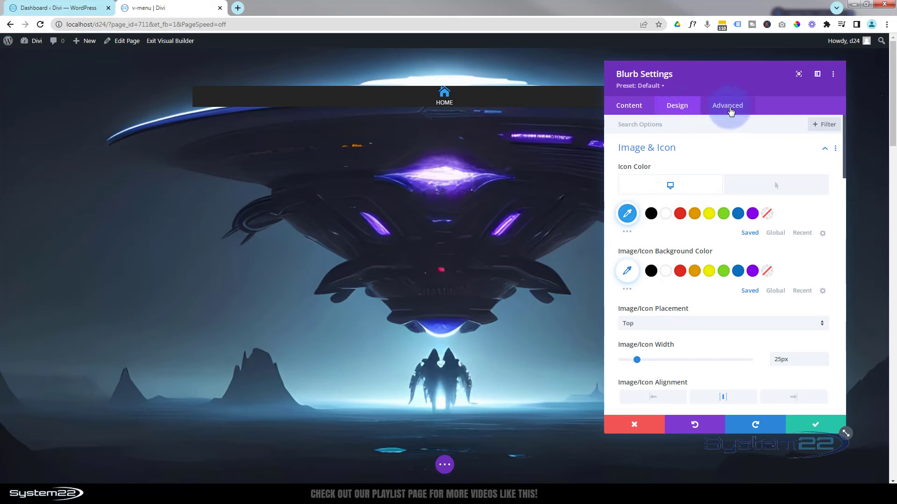
click(731, 111)
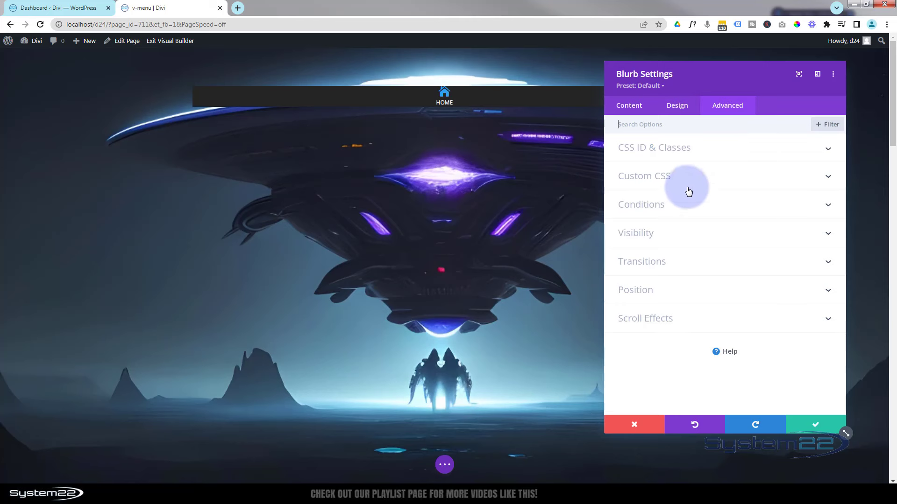
click(700, 265)
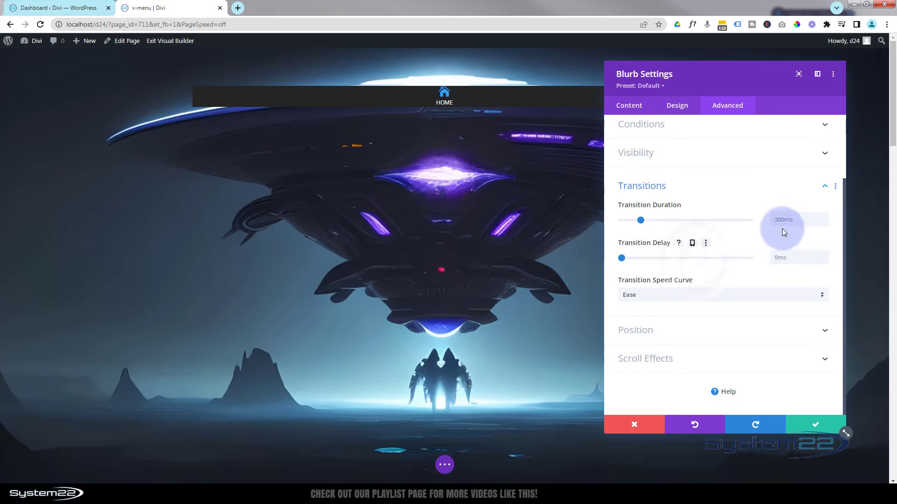
drag(642, 220, 656, 222)
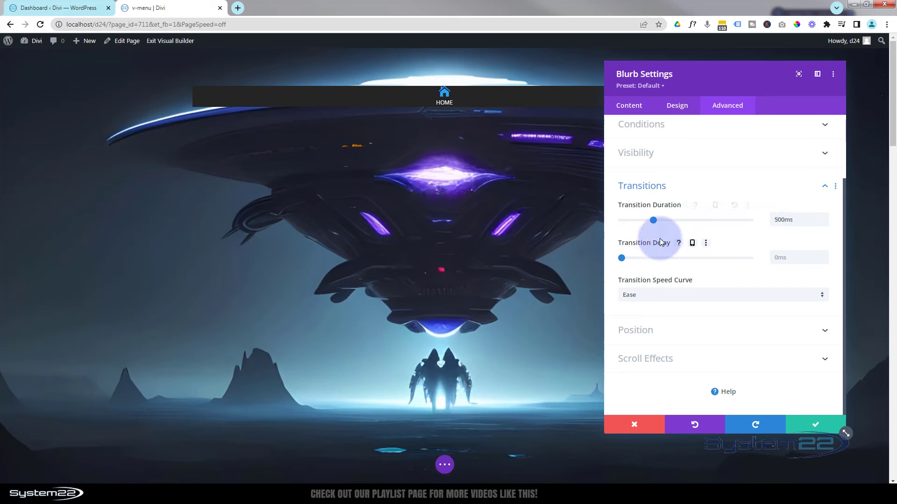
click(675, 295)
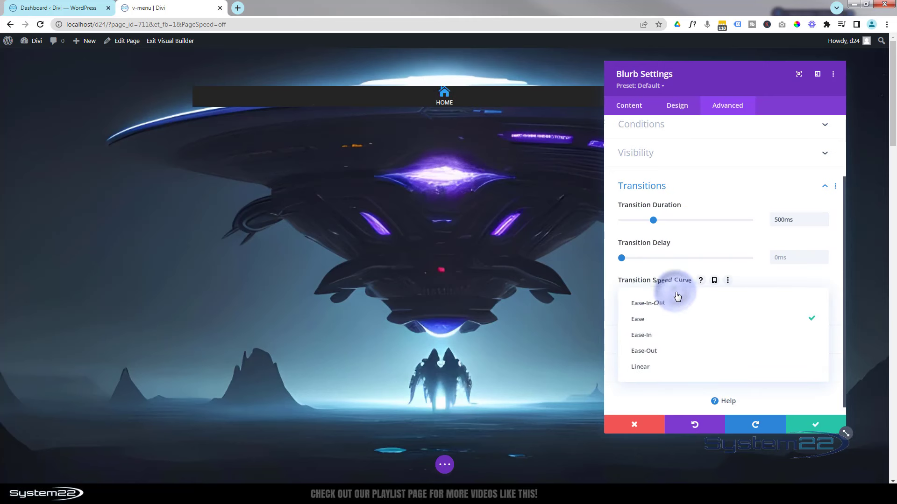
click(653, 305)
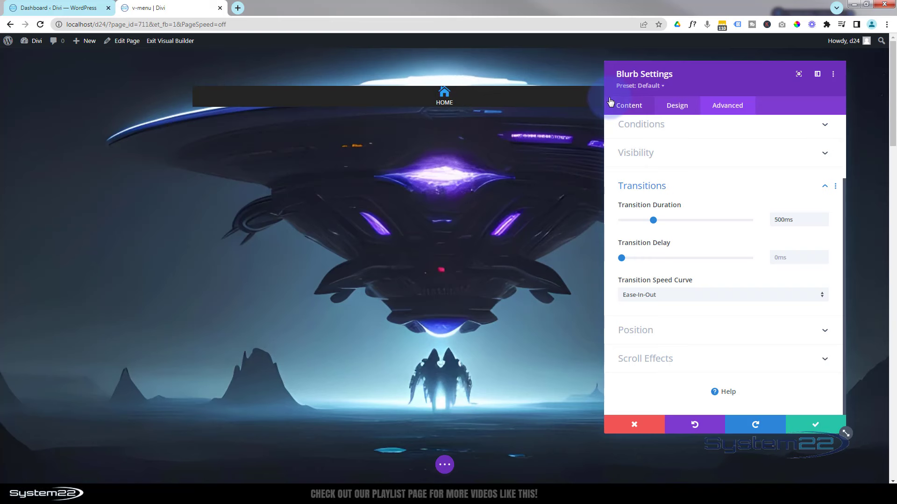
Give the Home blurb linked top and bottom padding of 5px
click(685, 107)
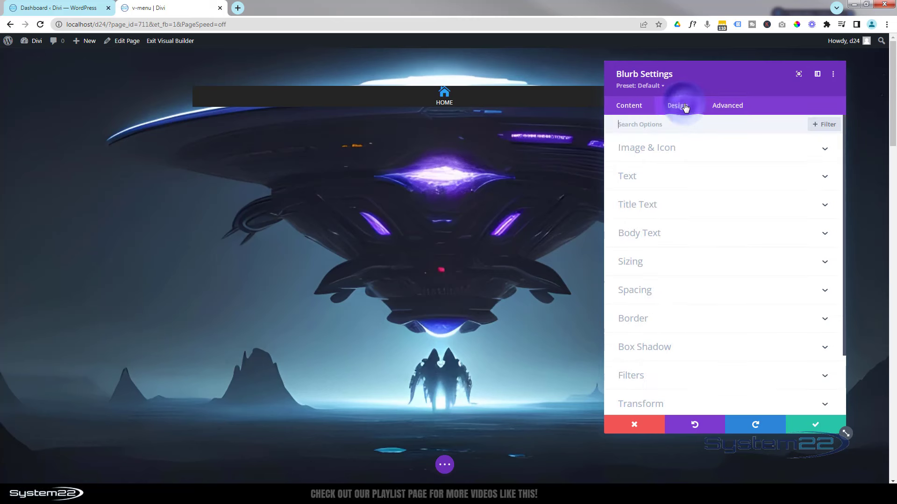
click(695, 291)
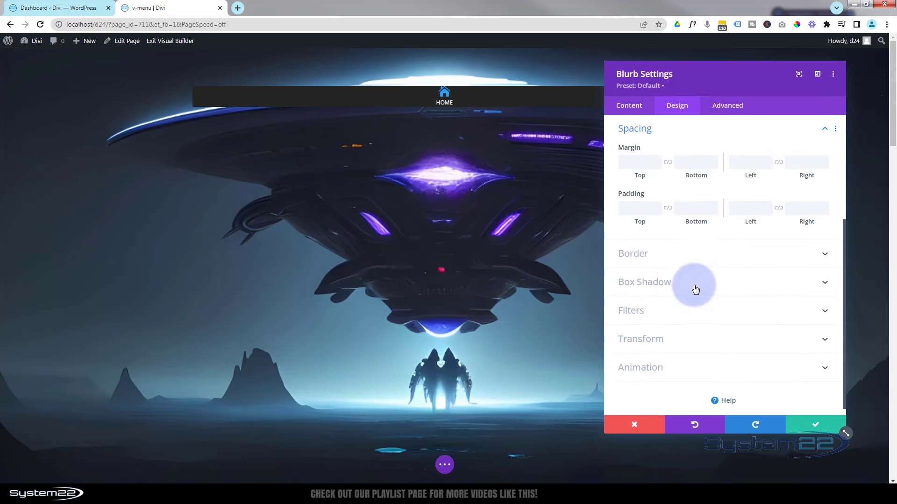
click(650, 208)
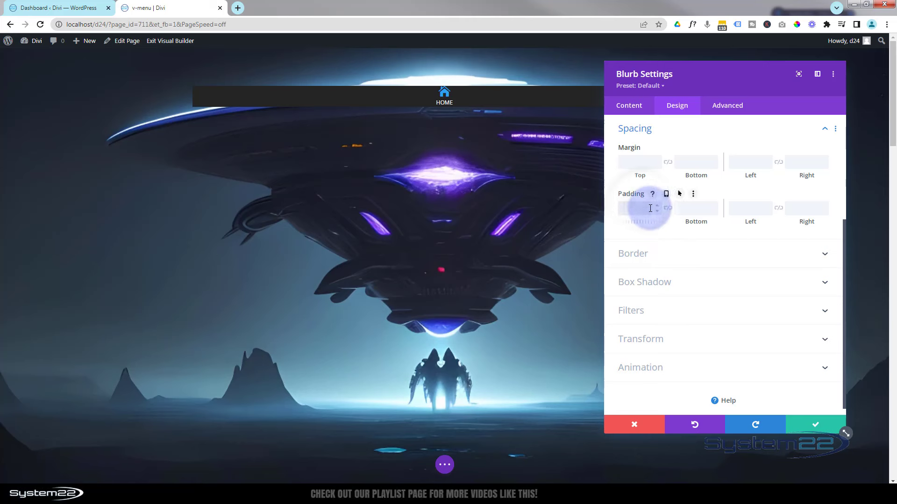
text(5px)
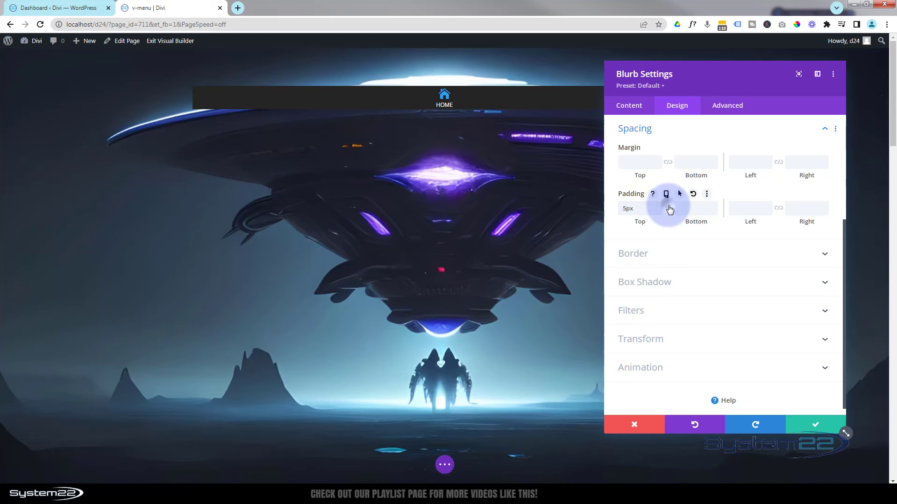
click(669, 209)
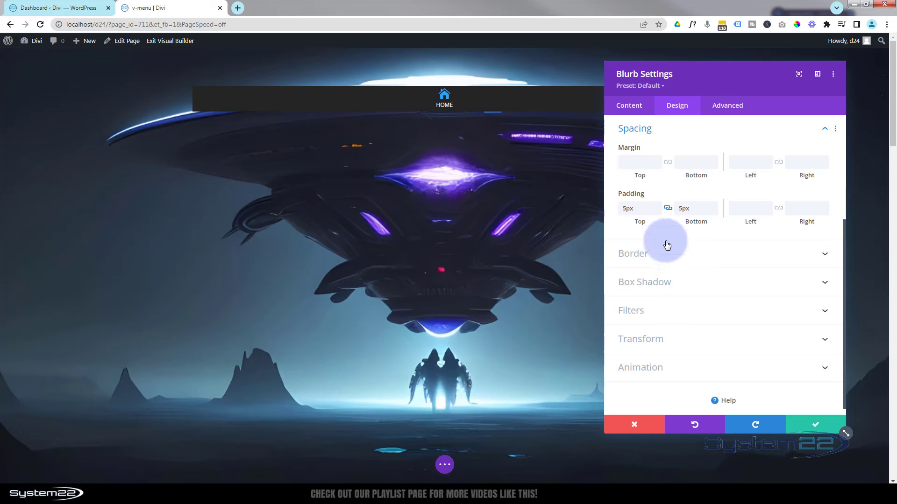
Add a 1px bottom border to the Home blurb and colour it dark grey
click(685, 256)
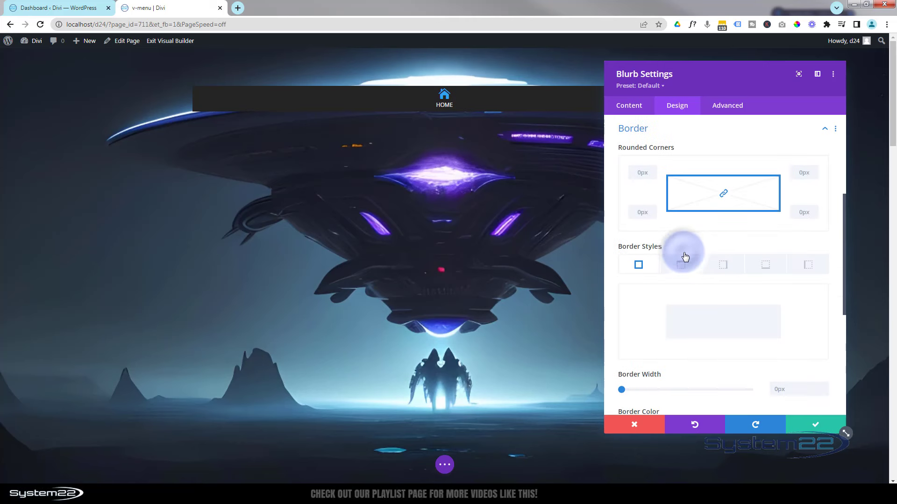
click(765, 267)
scroll(794, 304, down, 1)
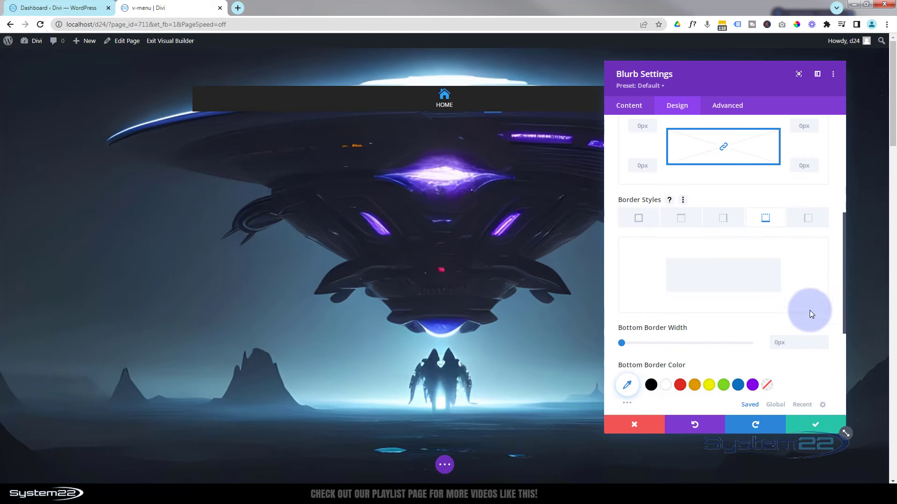
click(824, 341)
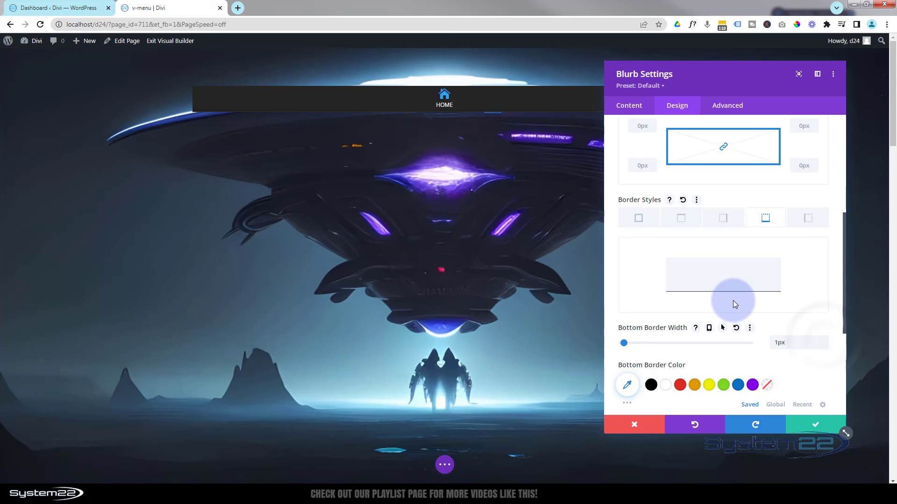
scroll(733, 301, down, 2)
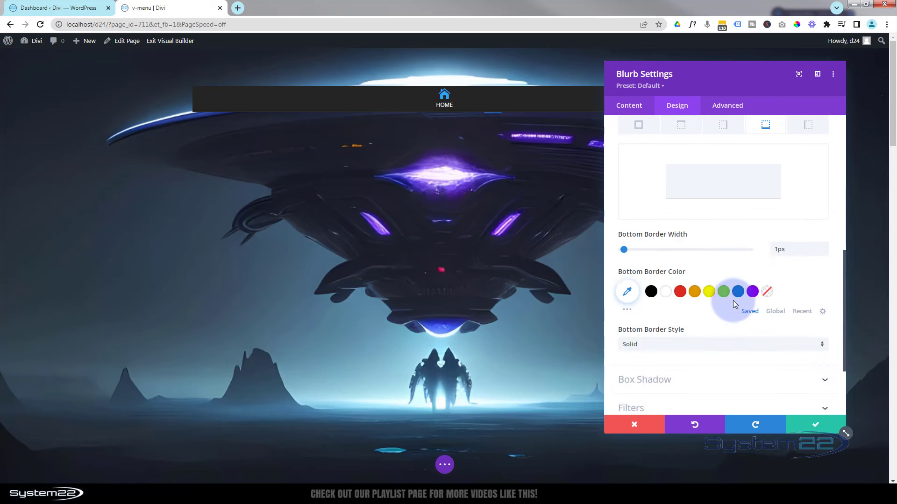
click(627, 313)
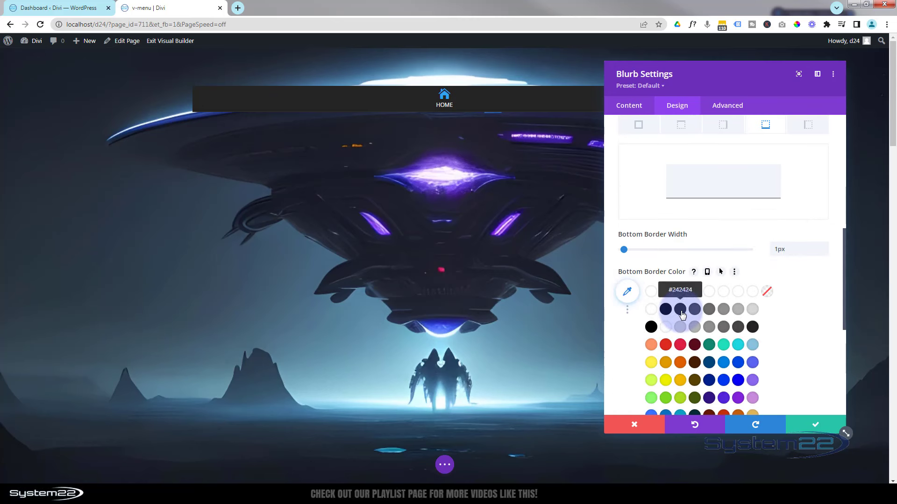
click(696, 311)
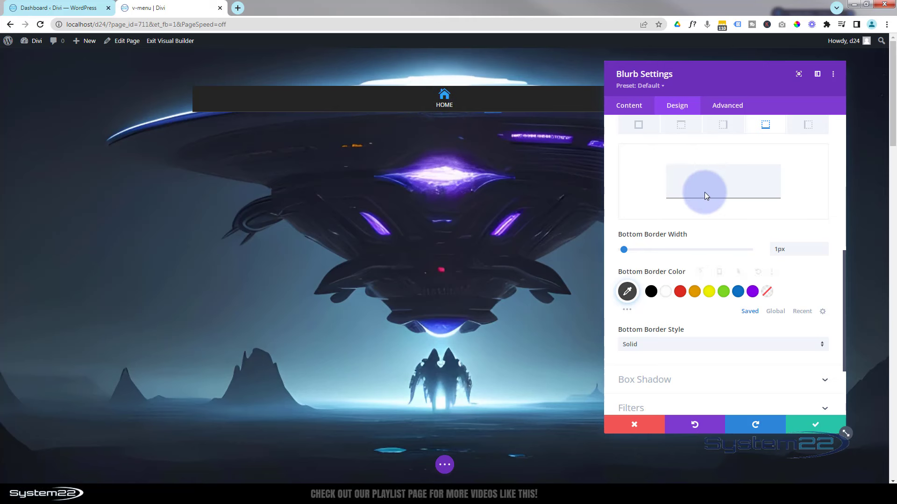
Set the Home blurb's width to 80px and save the blurb settings
scroll(704, 192, down, 1)
scroll(686, 233, up, 7)
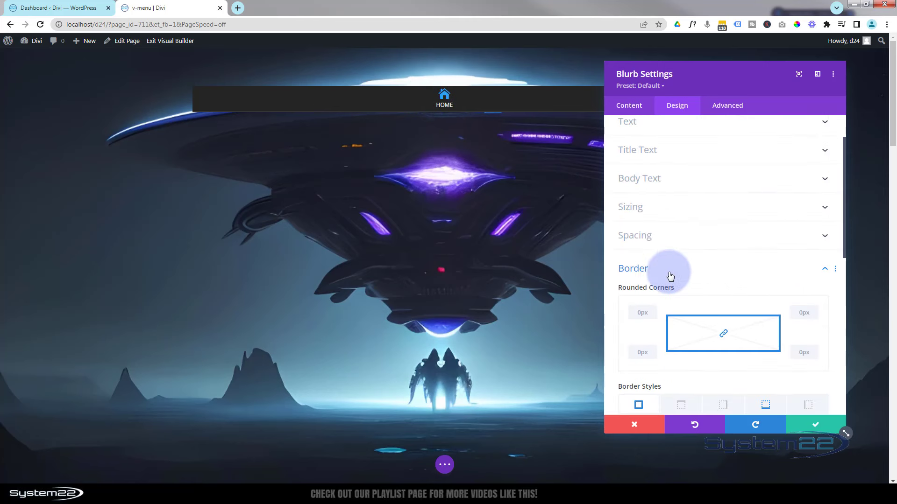
click(669, 275)
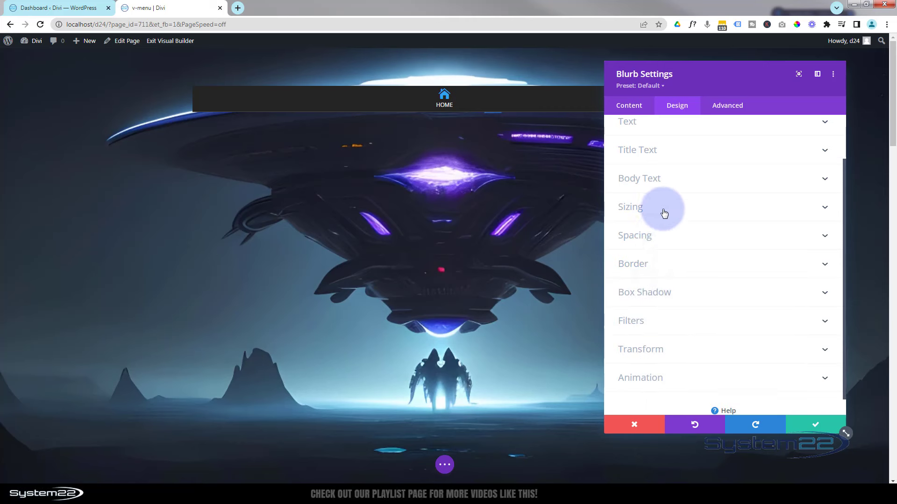
click(657, 209)
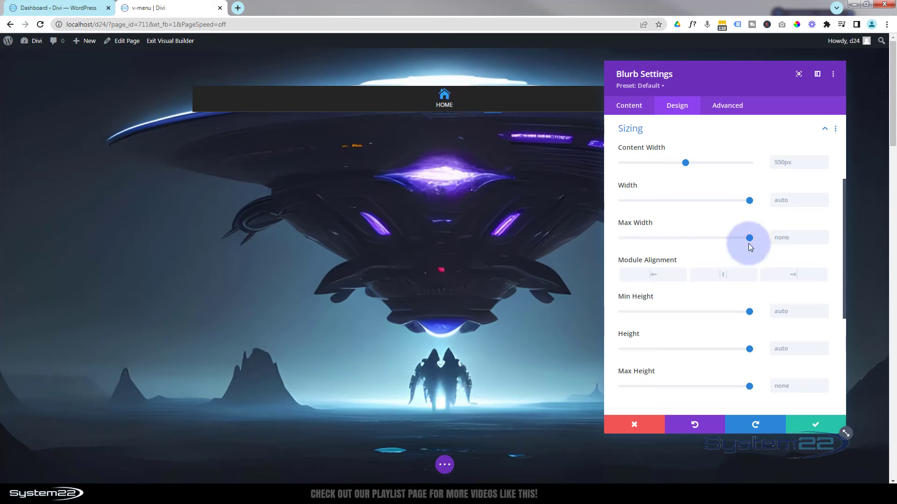
click(775, 201)
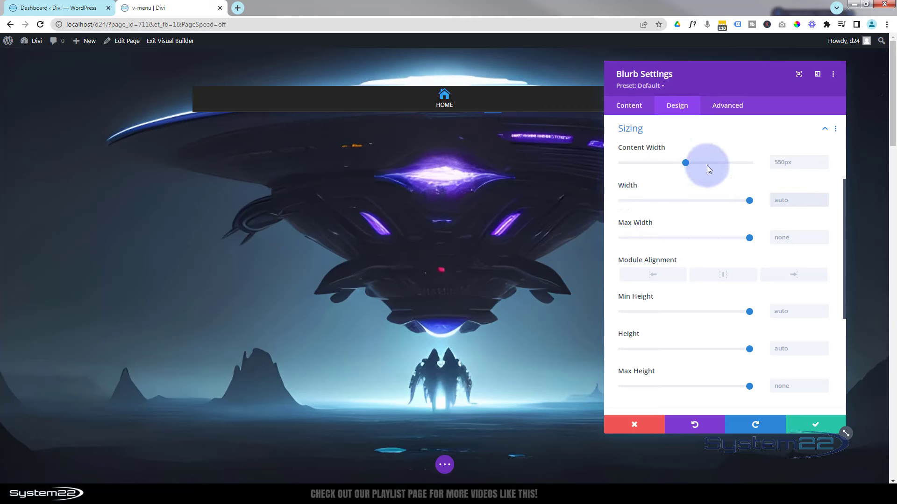
text(80px)
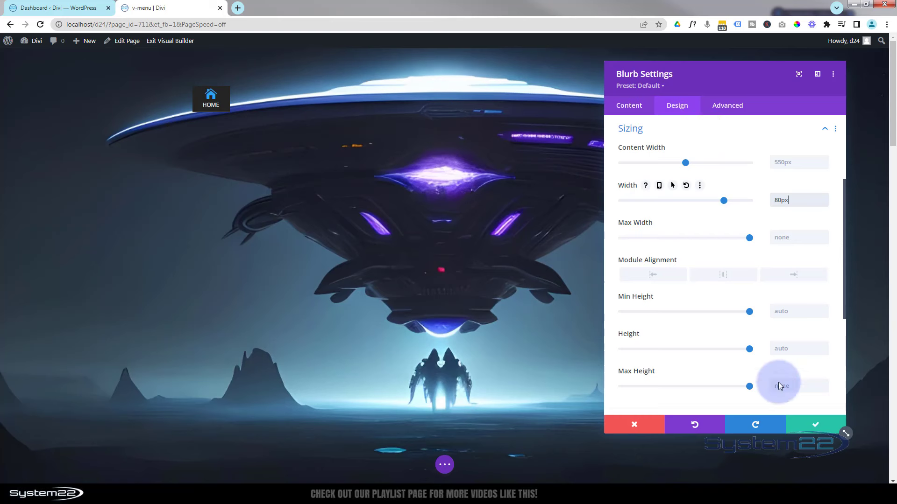
click(815, 425)
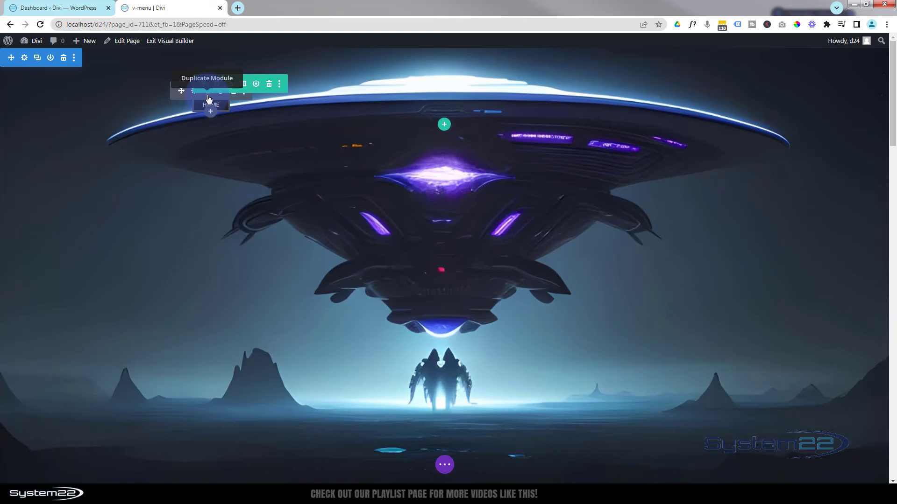
Switch the page to wireframe view and duplicate the home blurb five times
click(444, 465)
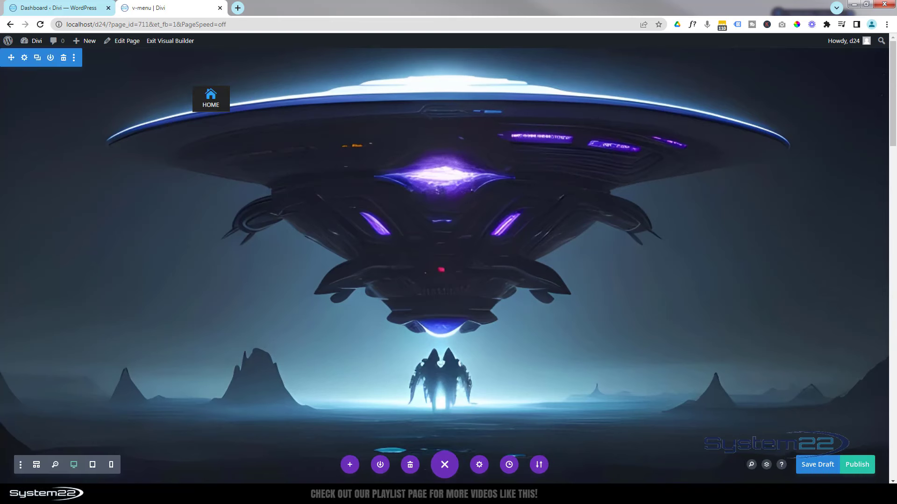
click(36, 465)
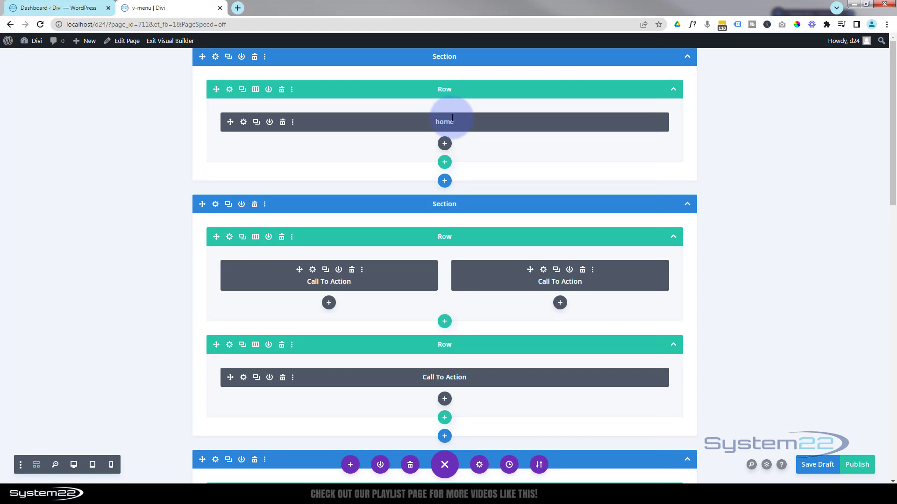
click(256, 122)
click(256, 122)
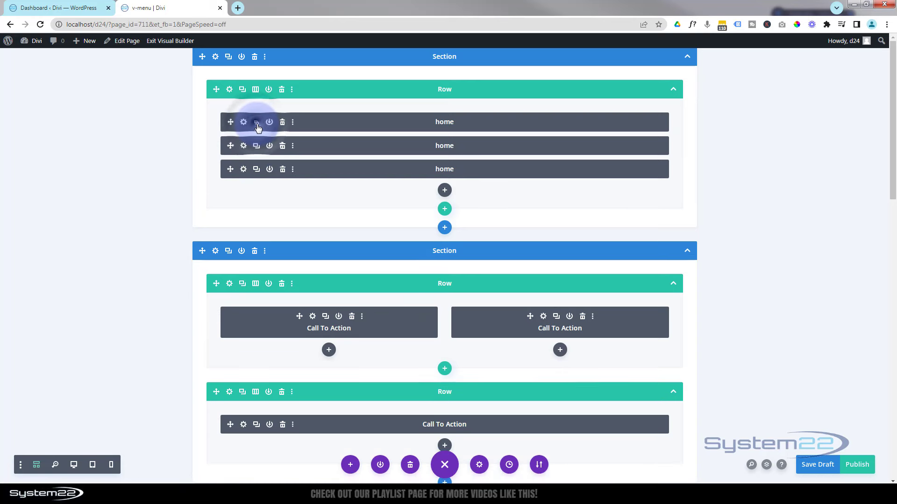
click(257, 123)
click(257, 124)
click(257, 123)
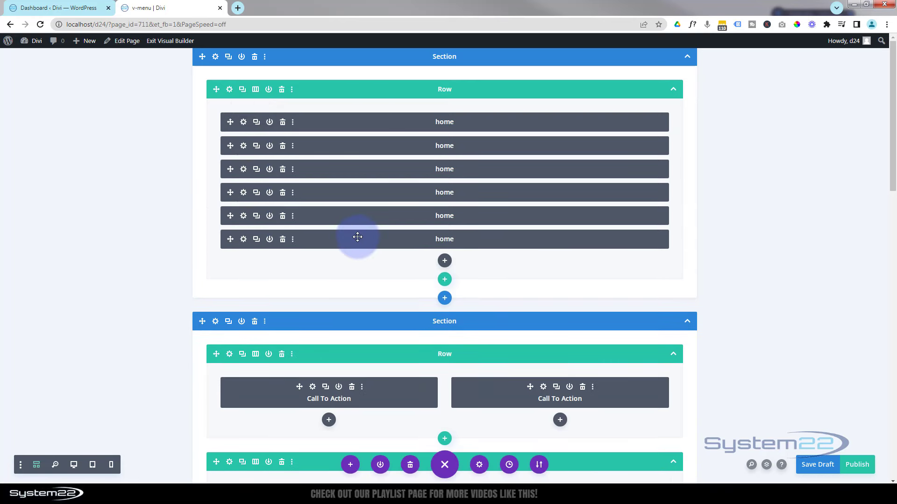
Change the admin label of the second blurb in the menu row to services
click(243, 146)
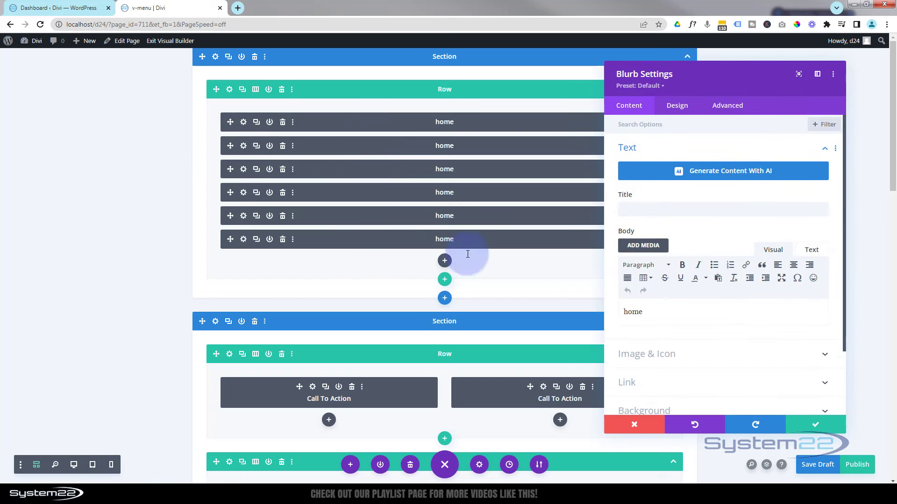
scroll(692, 357, down, 2)
click(691, 358)
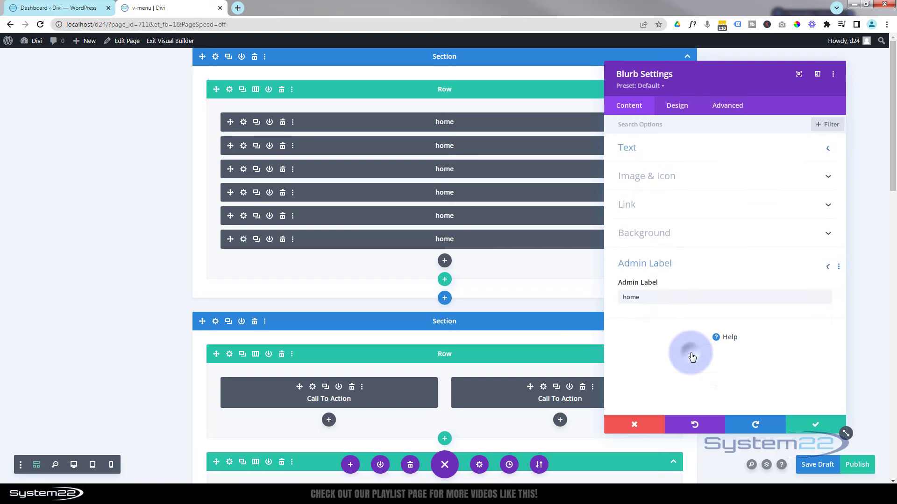
drag(649, 300, 612, 301)
text(services)
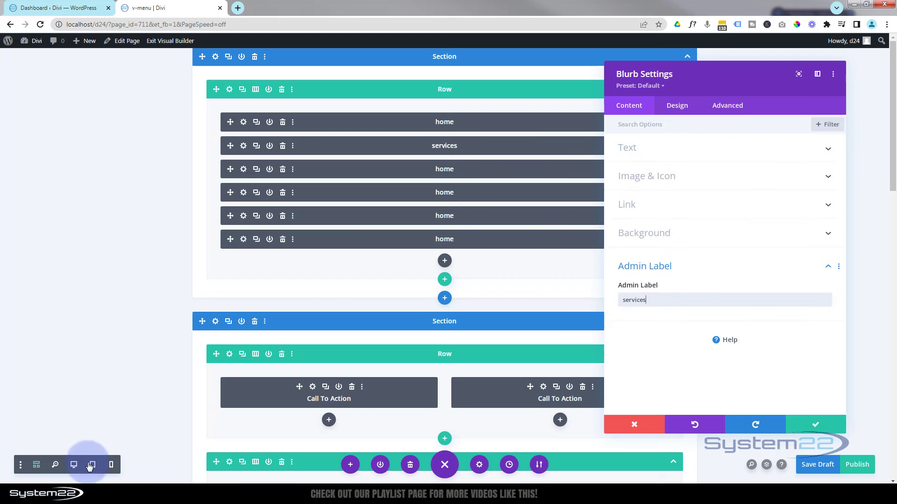
Return to desktop view and replace the second blurb's body text with services
click(75, 465)
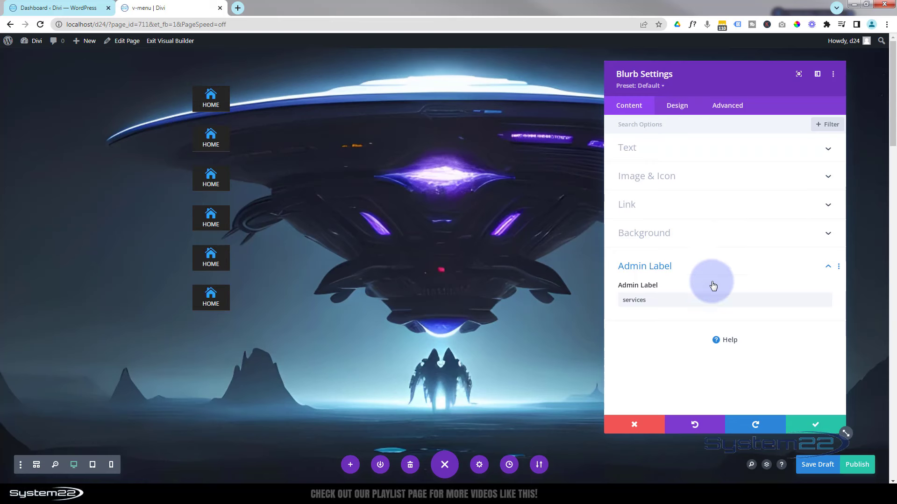
click(671, 150)
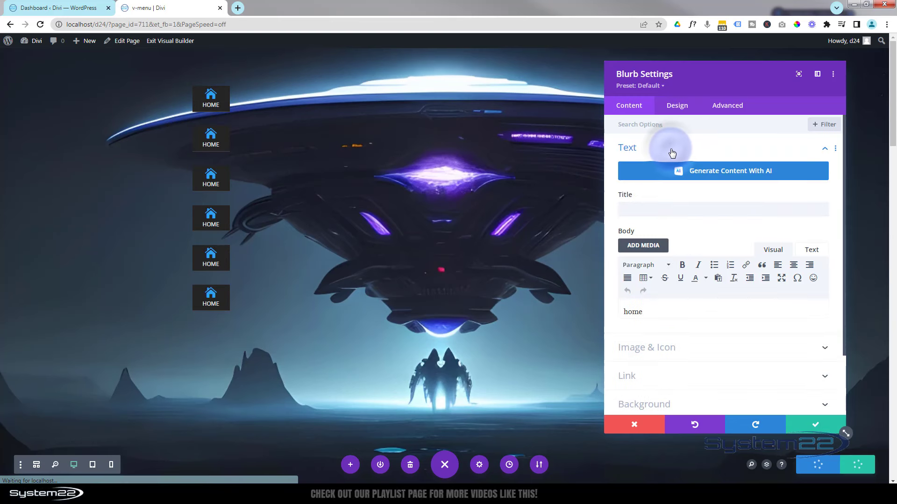
double_click(621, 312)
text(services)
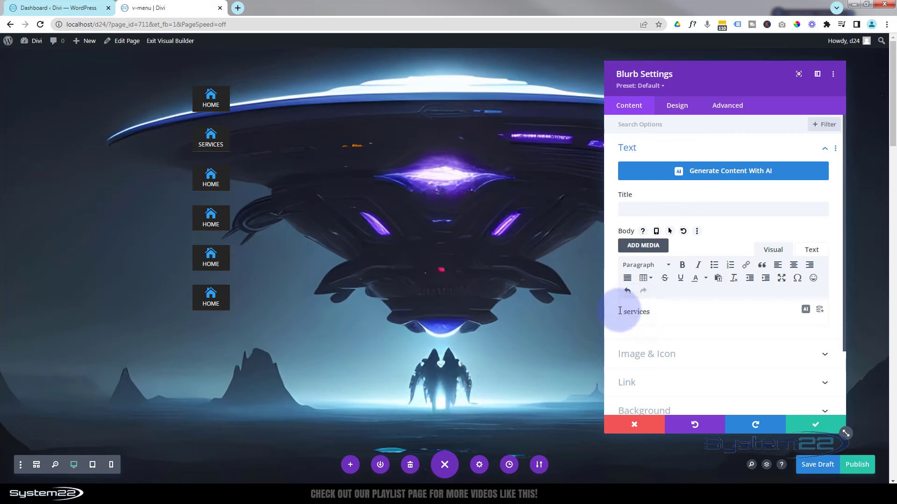
Search the icon library for tools and give the Services blurb the crossed tools icon
scroll(687, 294, down, 2)
click(691, 281)
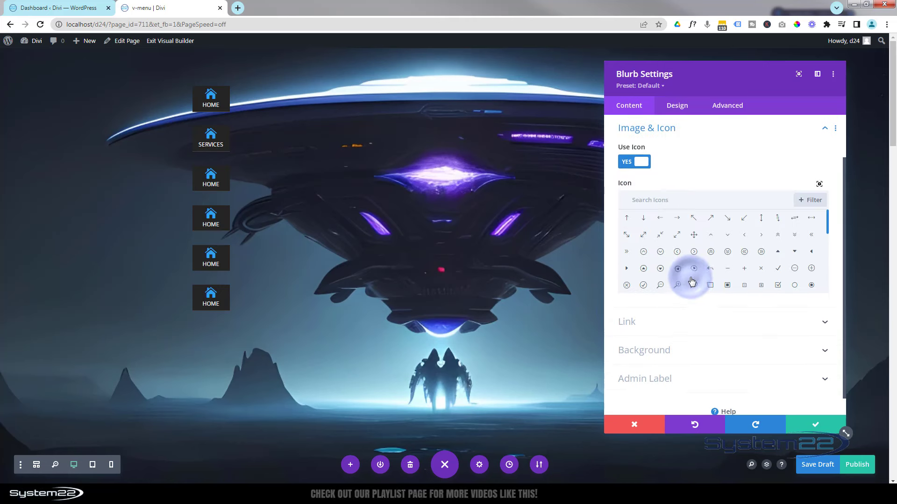
click(659, 201)
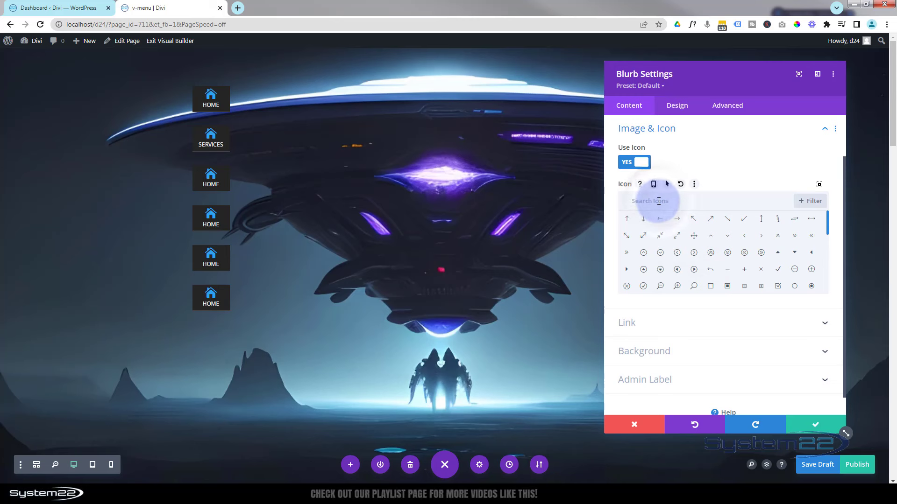
text(tools)
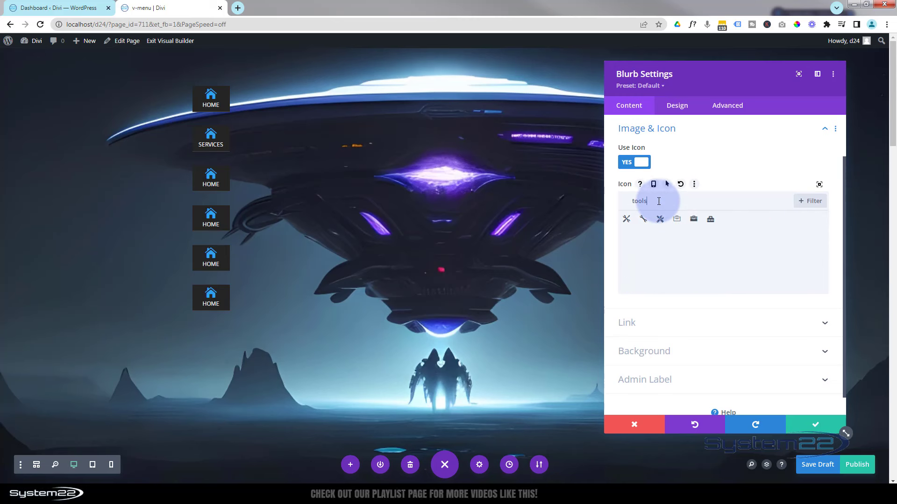
click(628, 220)
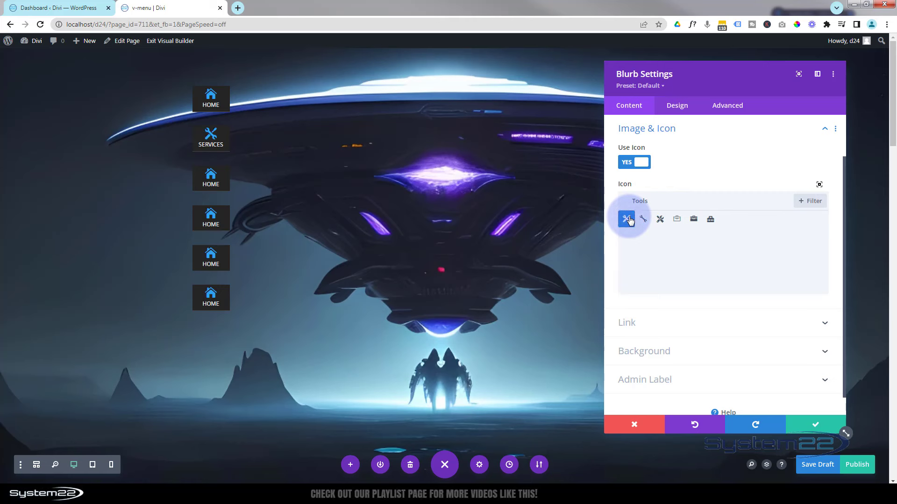
Set the Services blurb's module link URL to #services and save the blurb settings
click(666, 322)
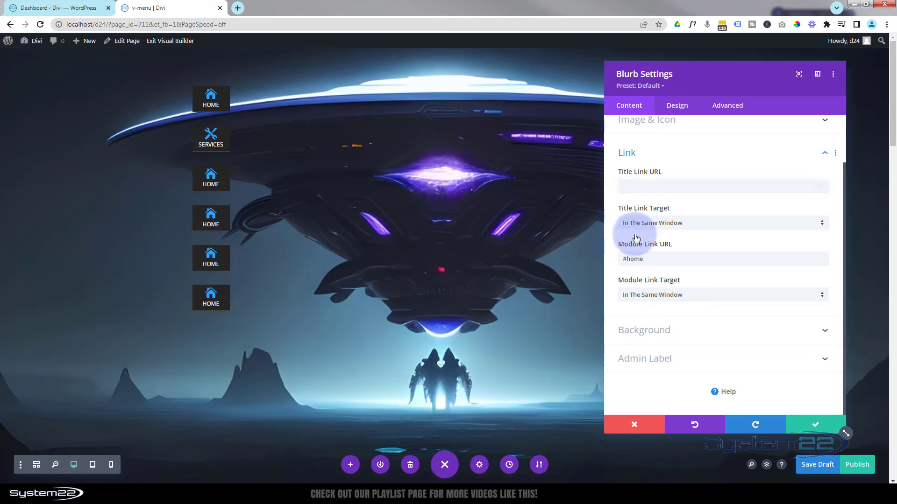
double_click(651, 260)
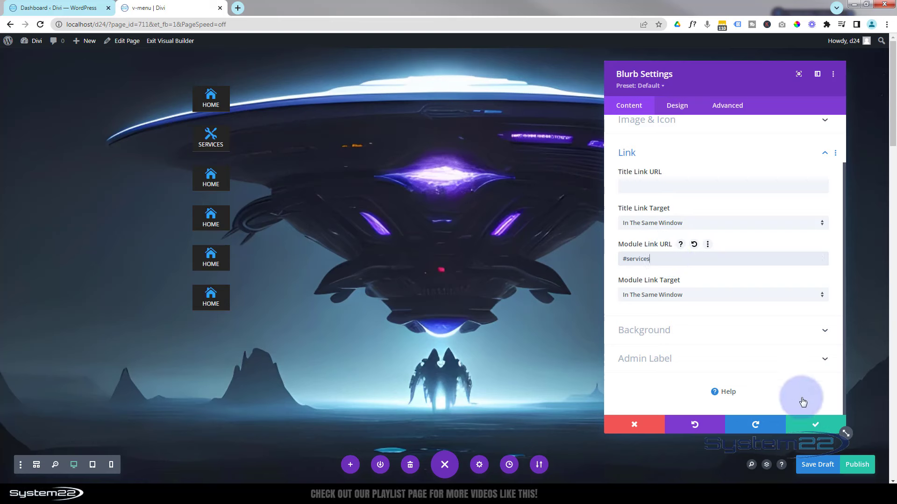
click(815, 424)
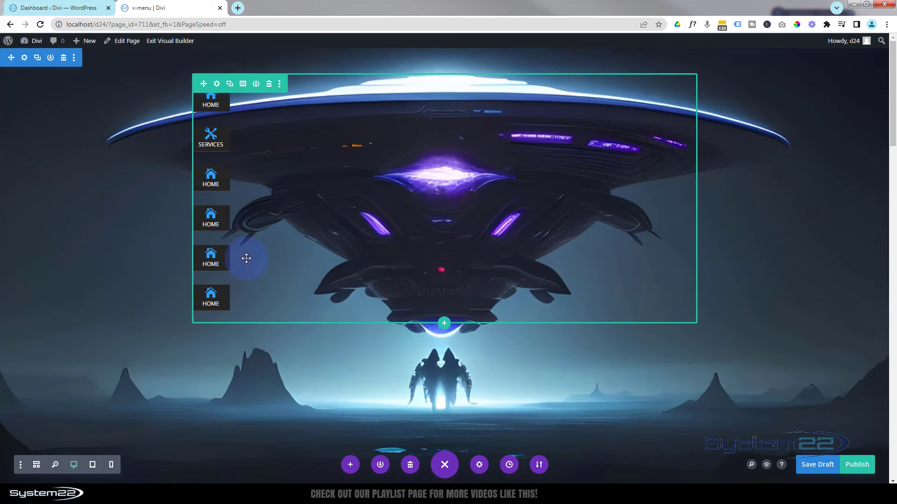
Turn the four remaining Home blurbs into About, FAQ, Contact and More Info with matching icons, and save them
click(212, 172)
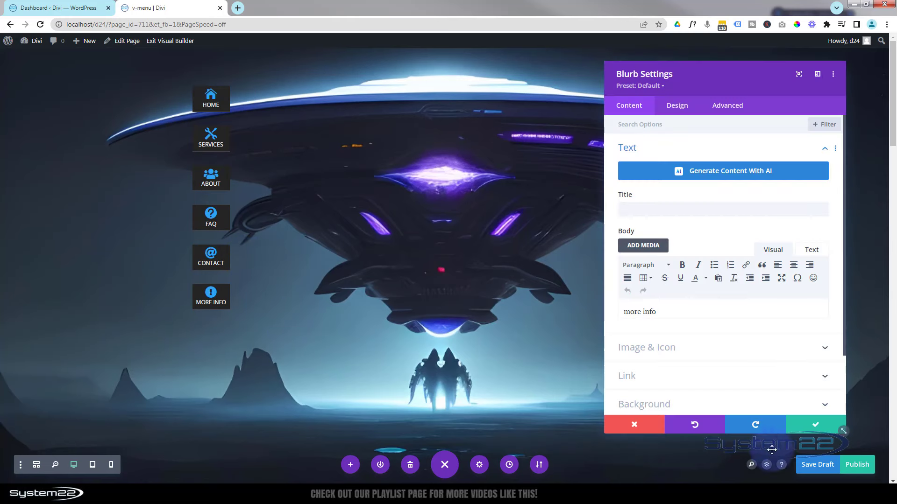
click(812, 425)
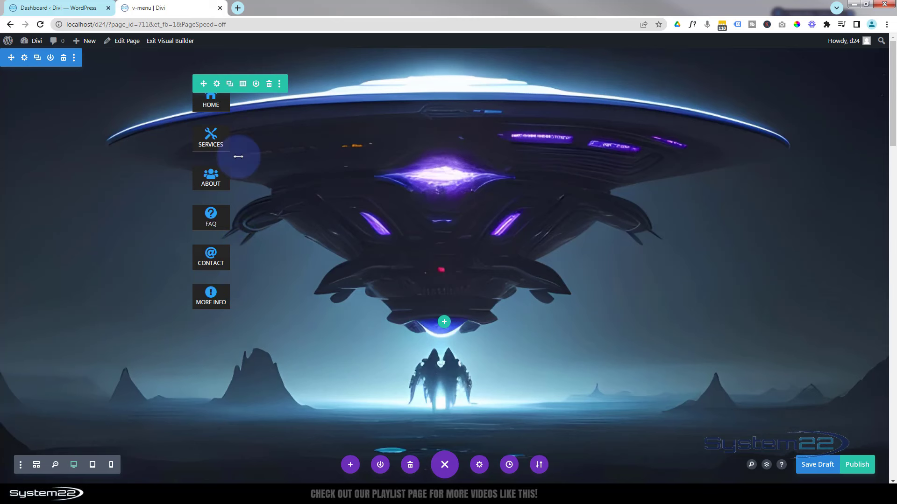
Enable a custom gutter width for the menu row and set it to 1
click(217, 84)
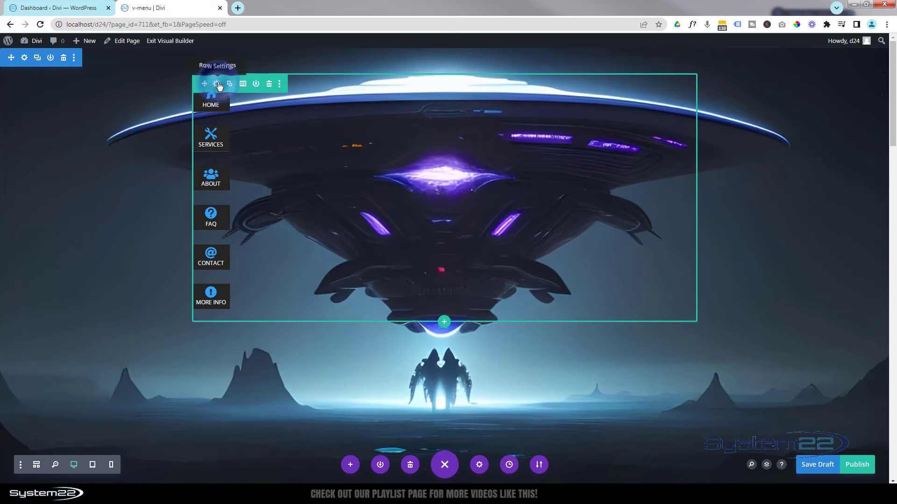
click(678, 106)
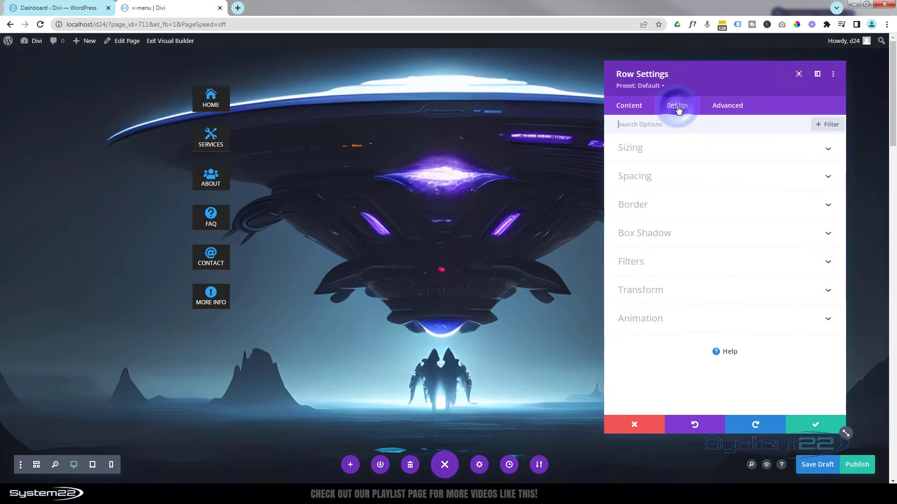
click(686, 157)
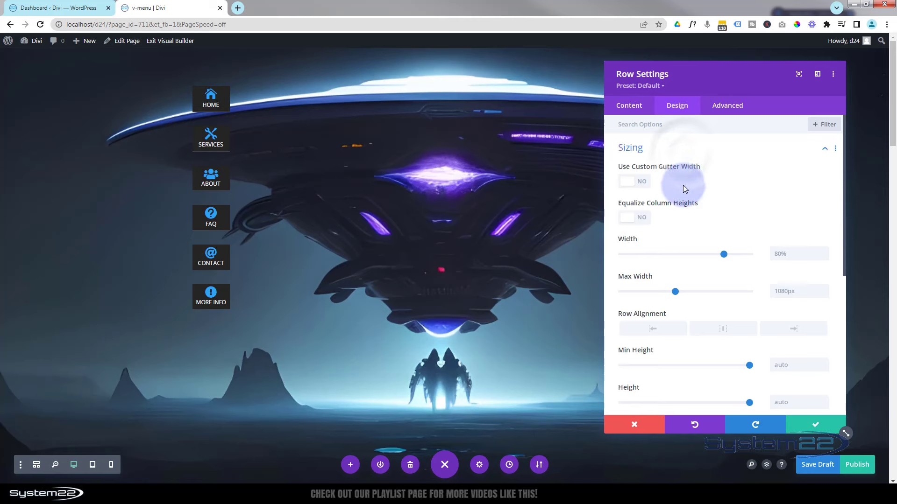
click(642, 182)
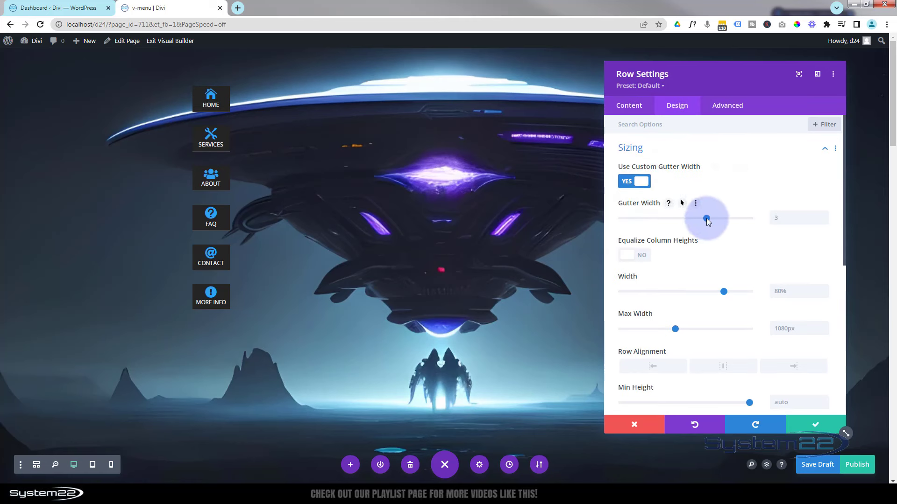
drag(706, 218, 613, 222)
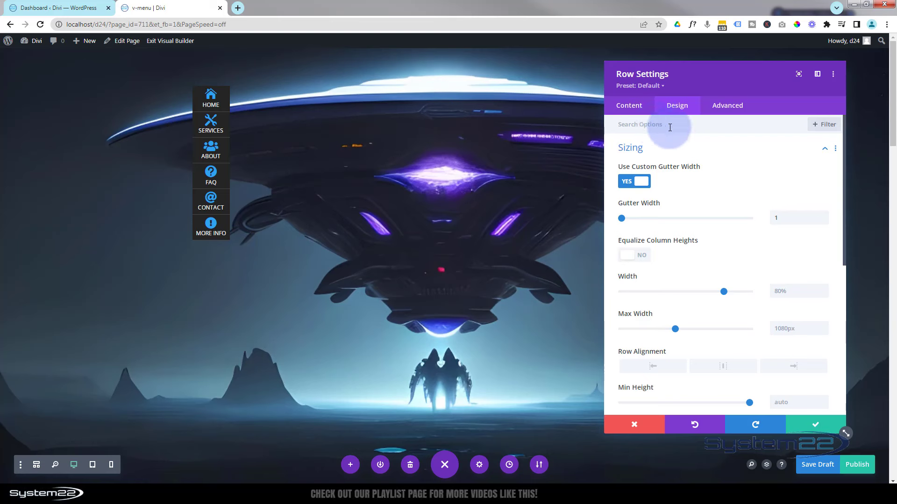
Give the menu row a dark charcoal background colour matching the blurbs
click(628, 104)
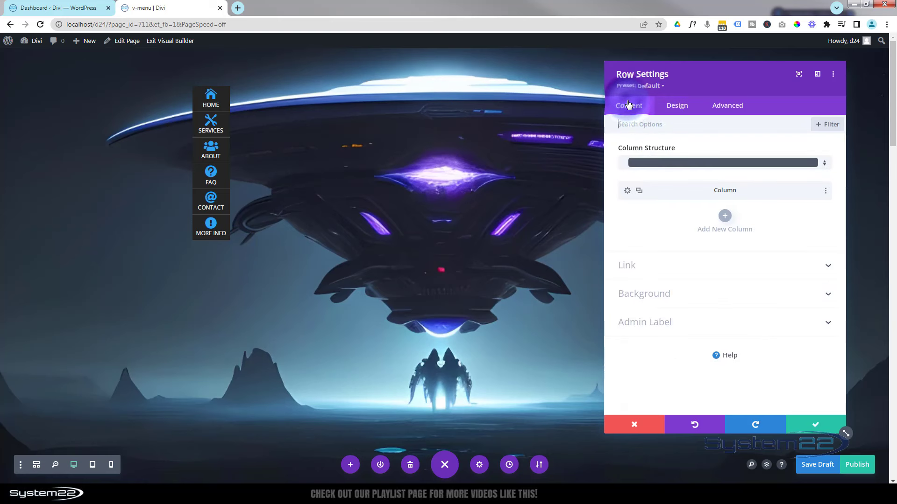
click(669, 296)
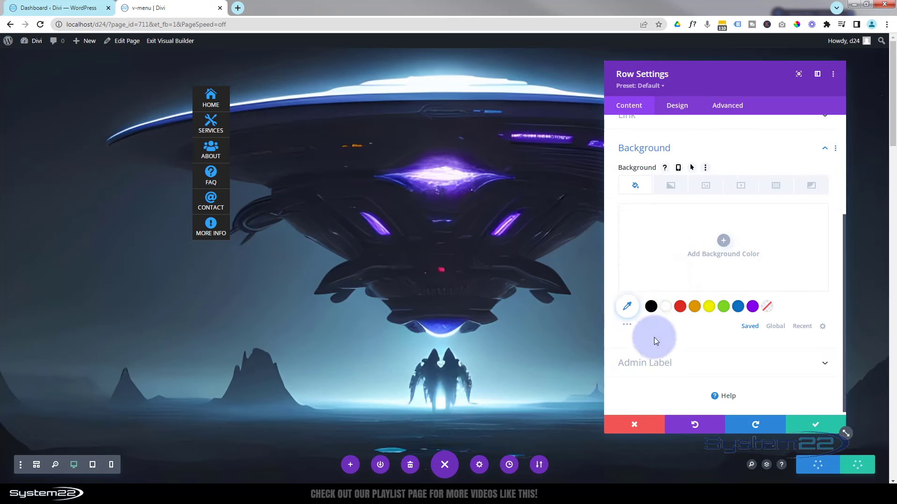
click(626, 326)
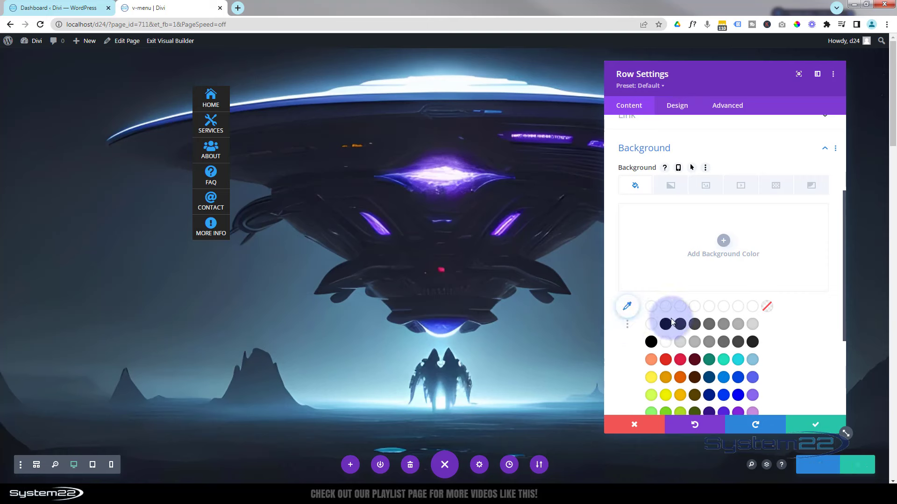
click(682, 327)
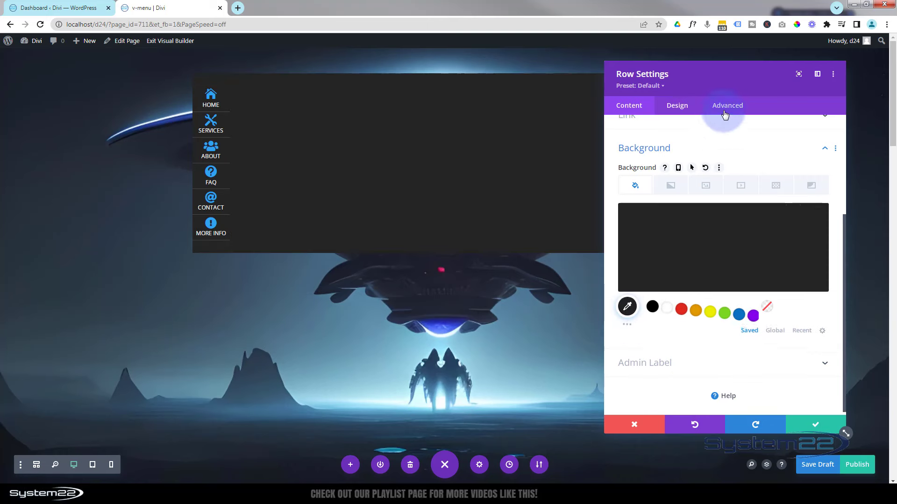
Move the row settings window clear of the menu and set the row's width to 80px
drag(721, 86, 539, 298)
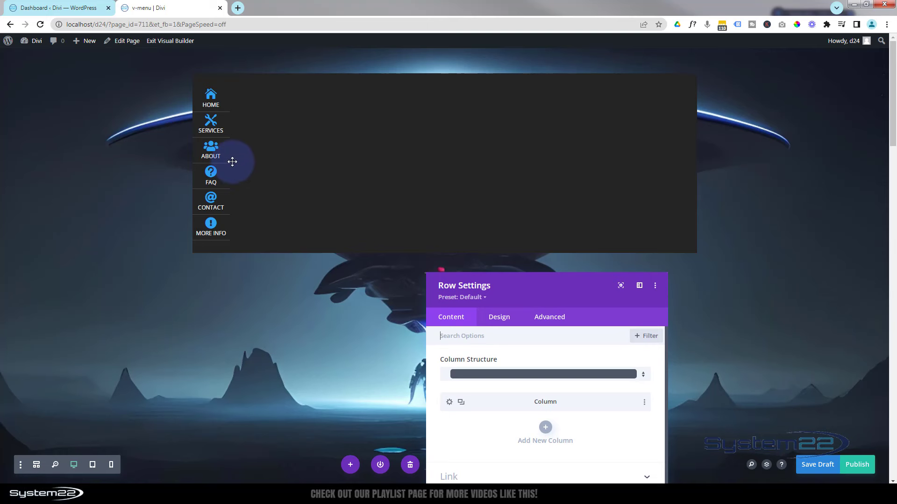
drag(600, 295, 621, 100)
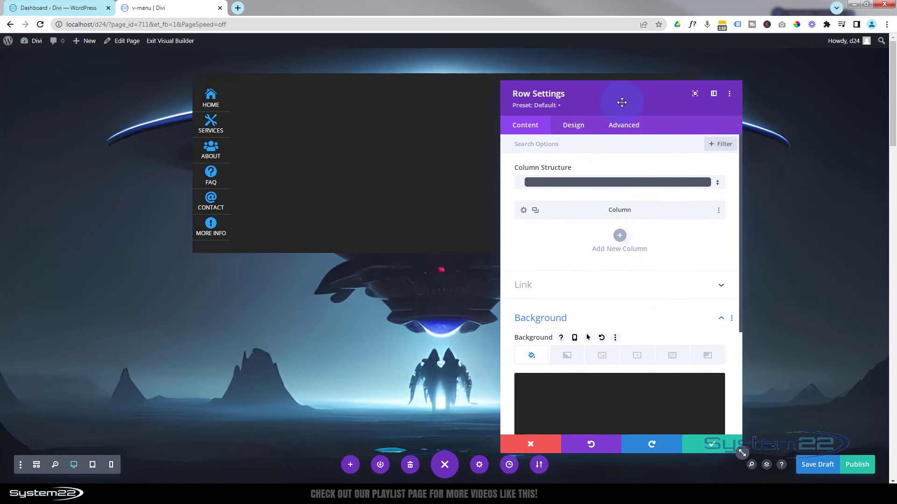
click(576, 126)
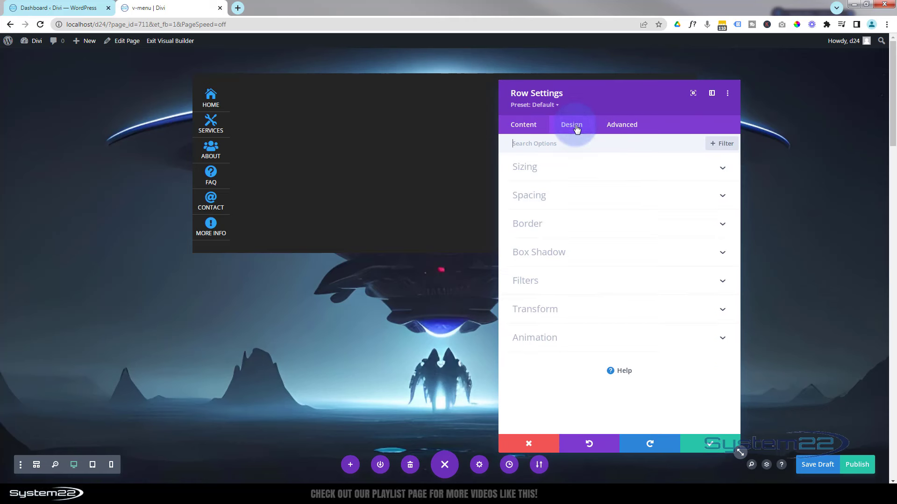
click(581, 169)
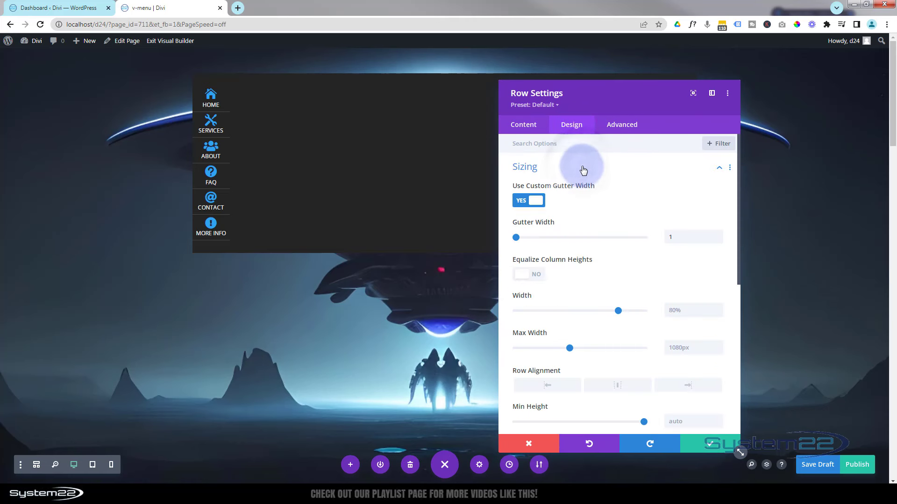
click(671, 311)
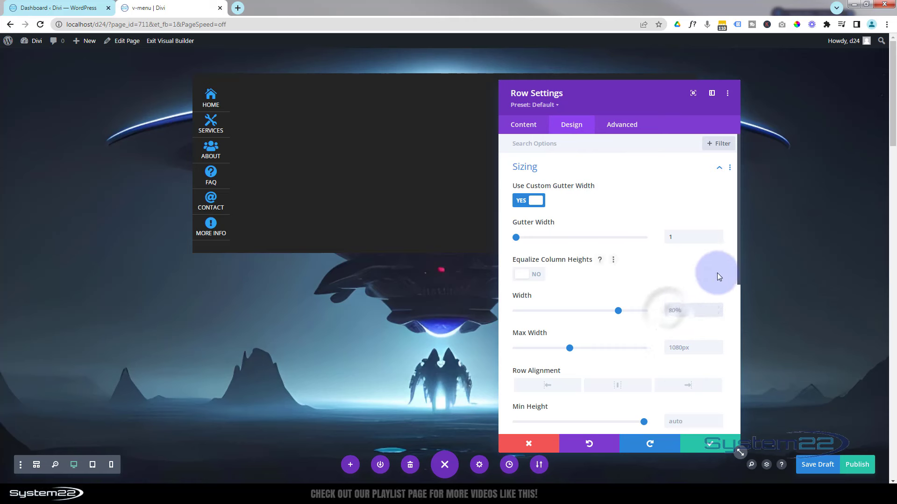
key(BackSpace)
text(px)
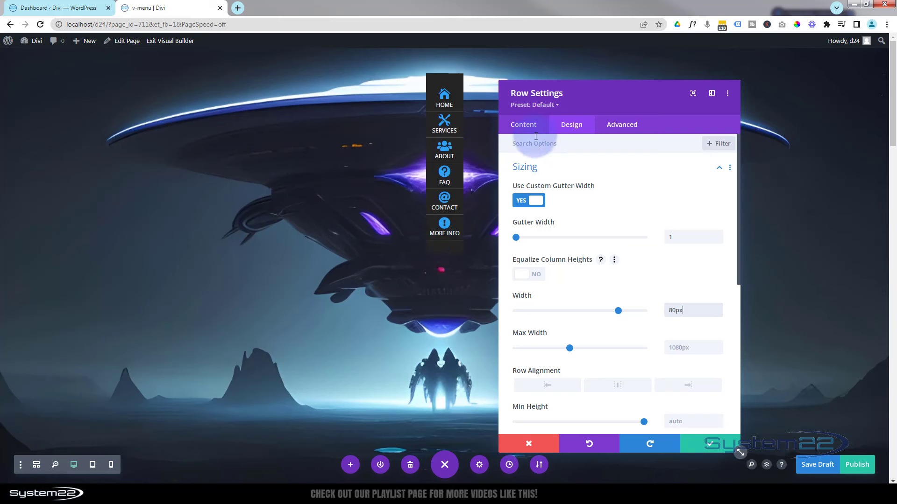
Round all four corners of the menu row by 20px
click(566, 172)
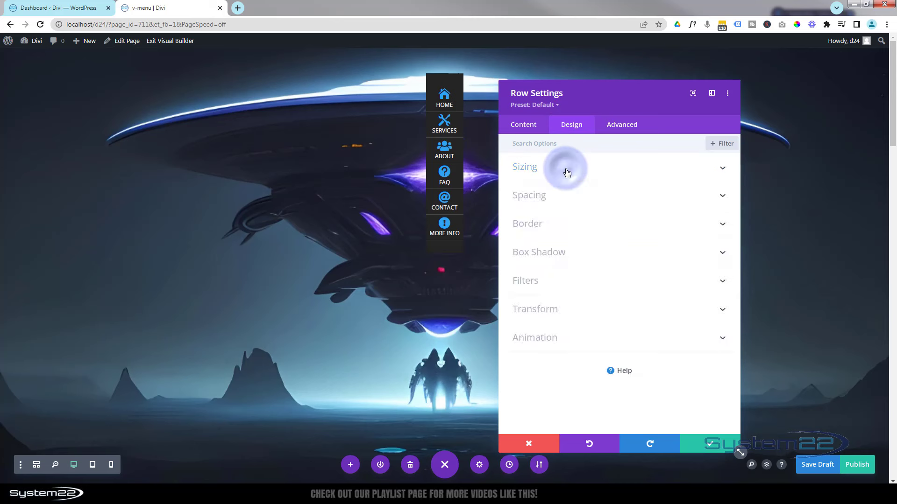
click(589, 224)
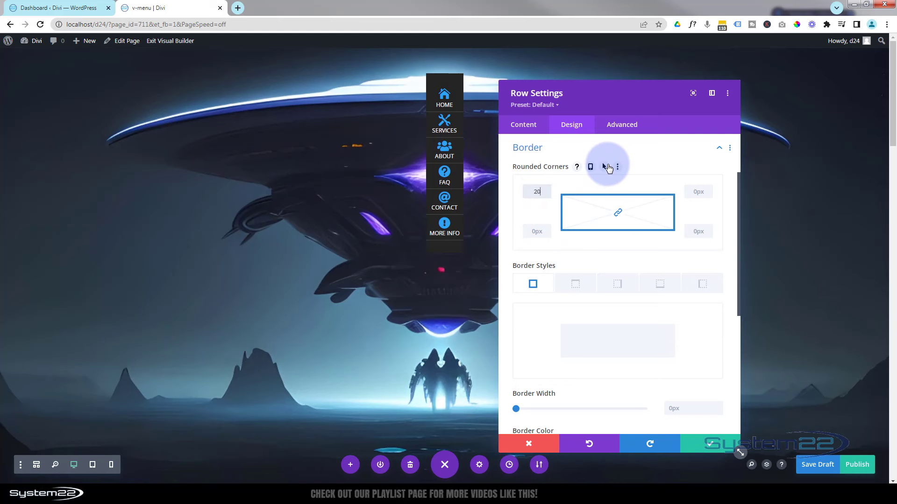
text(px)
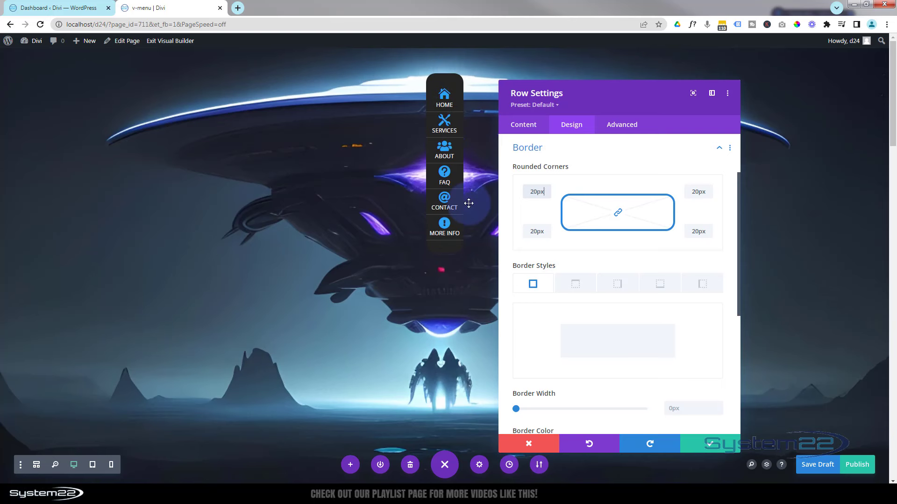
Add a 1px border on all sides of the menu row, moving the settings window away from the menu
drag(643, 106, 753, 89)
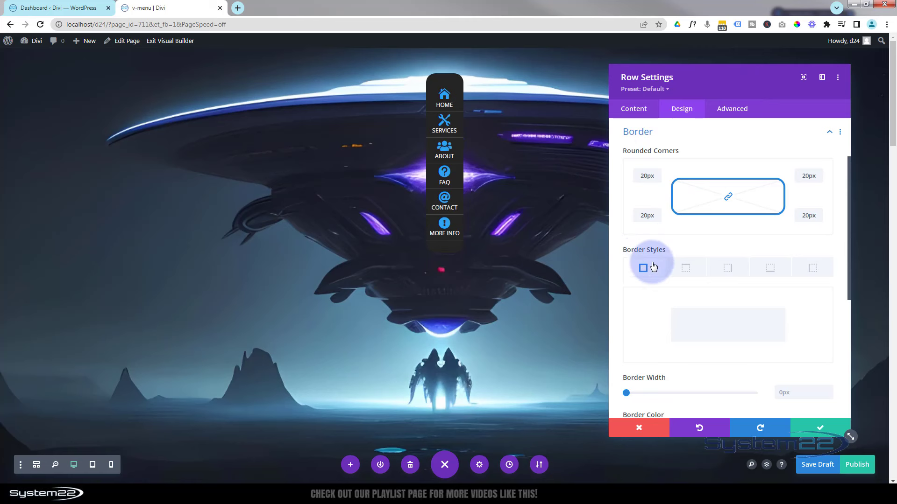
scroll(656, 263, down, 5)
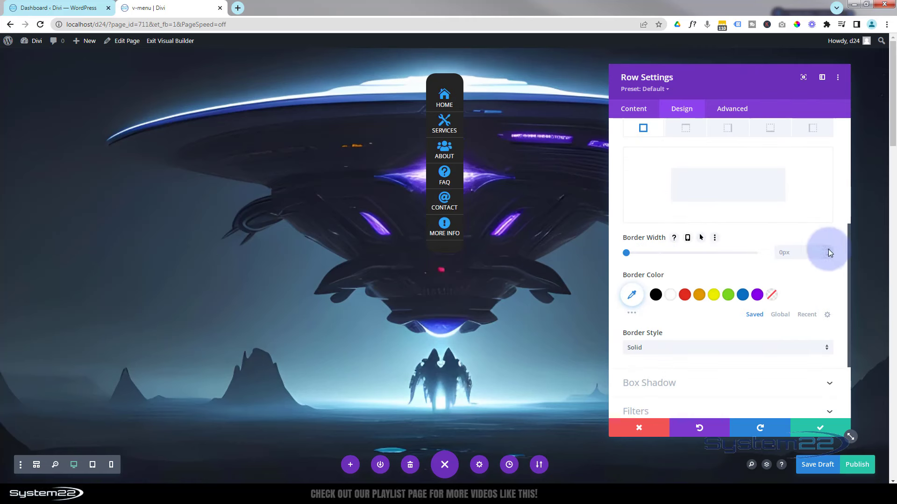
click(829, 249)
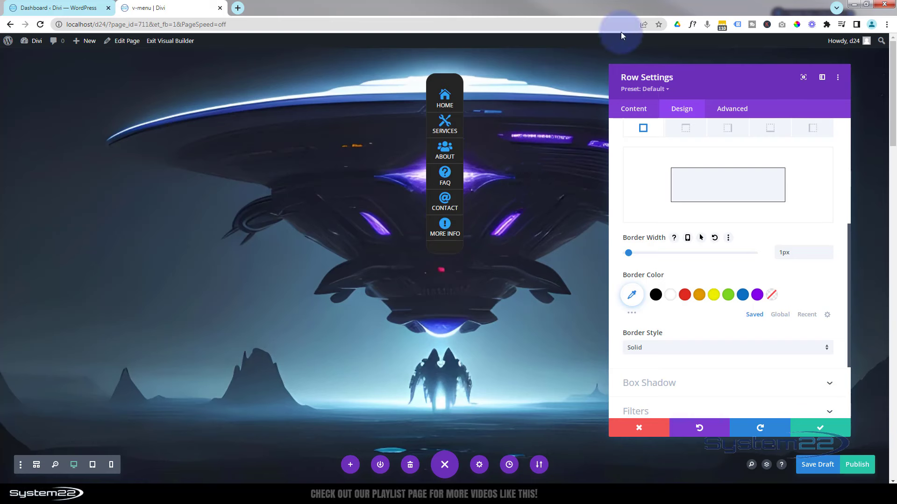
Sample the purple of the spaceship's lights with the ColorPick Eyedropper and set the row's border colour to #3a1897
click(797, 24)
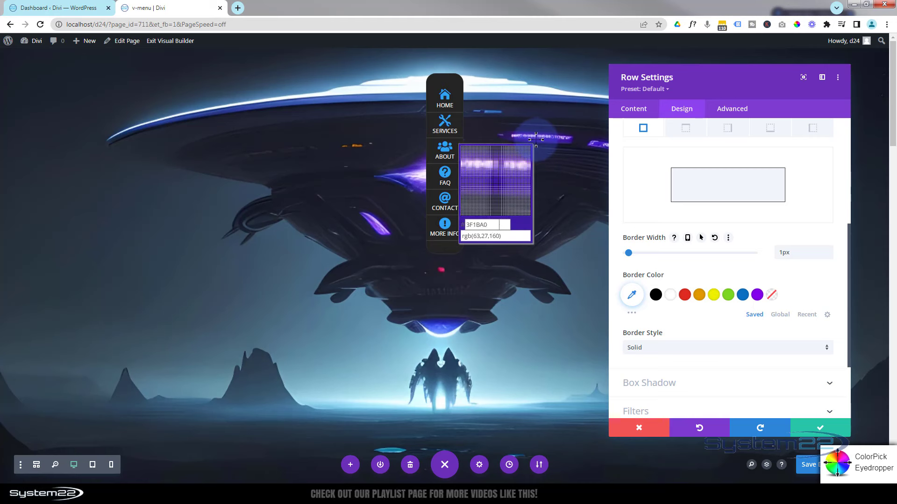
click(536, 140)
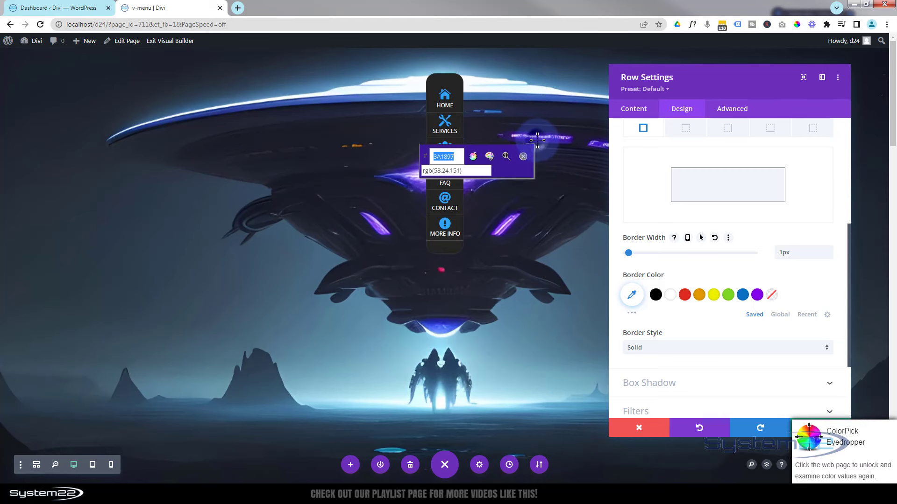
right_click(439, 156)
click(455, 174)
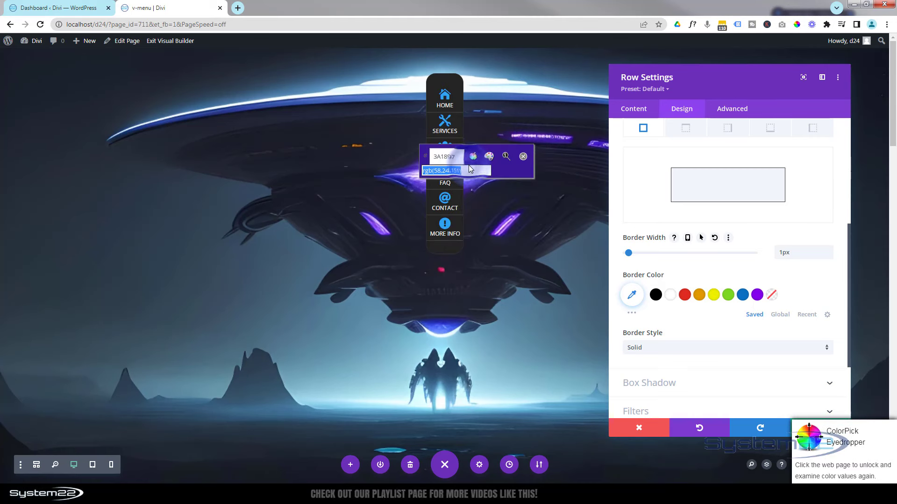
click(441, 170)
click(524, 157)
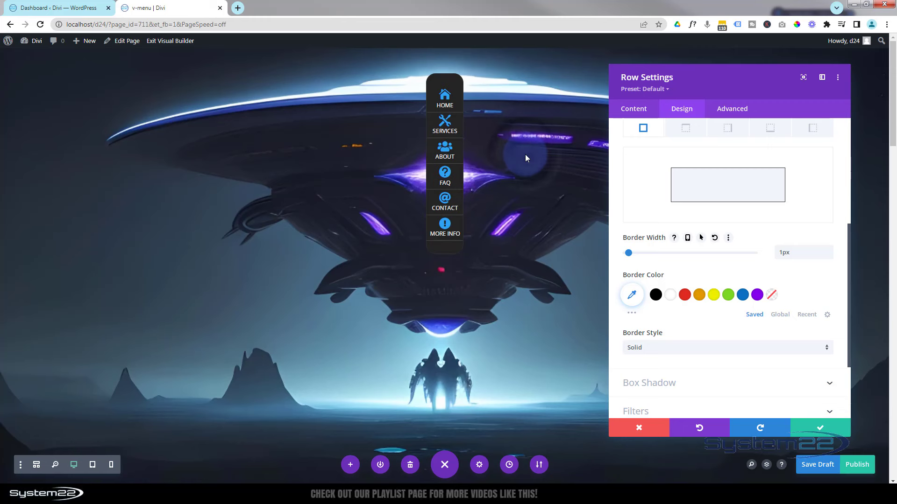
click(634, 296)
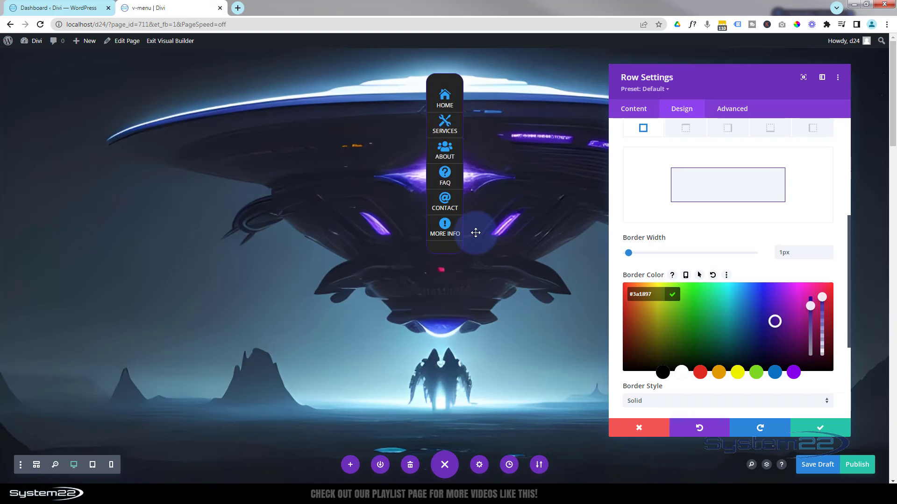
Apply the first box shadow preset, an even outer shadow, to the menu row
scroll(659, 228, down, 3)
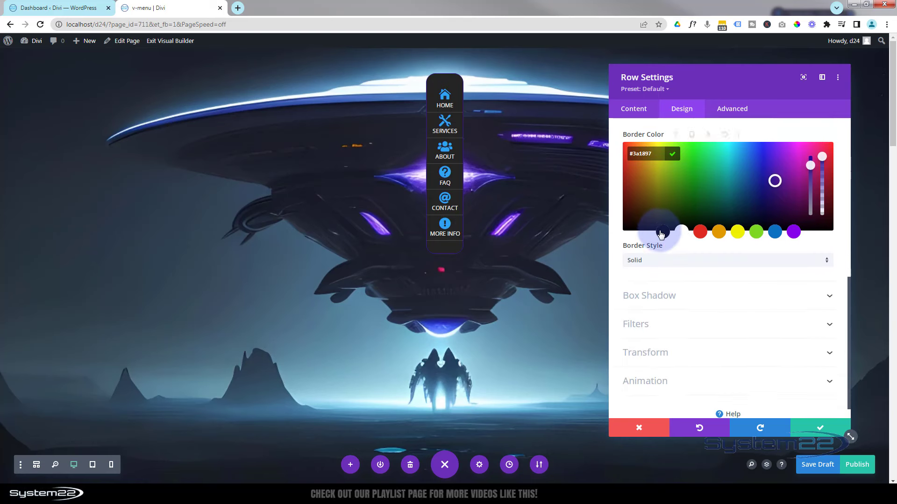
click(686, 275)
click(693, 267)
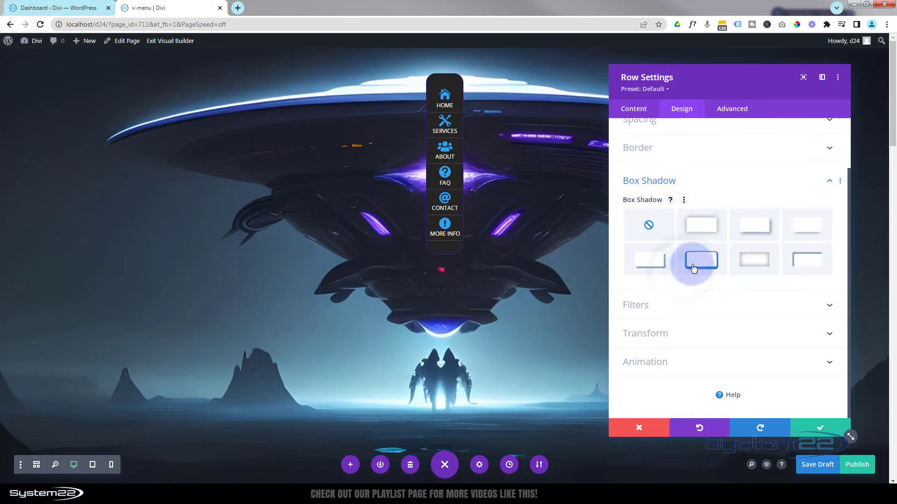
click(704, 231)
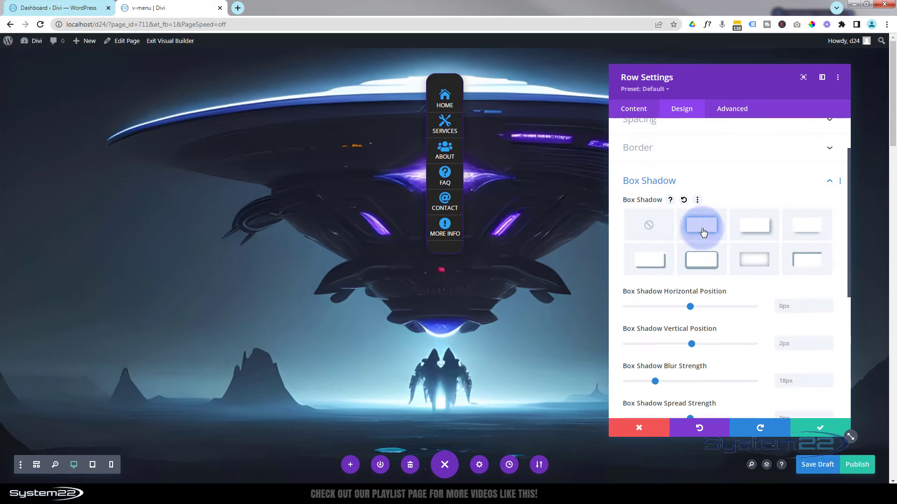
scroll(703, 230, down, 2)
click(702, 229)
scroll(696, 233, down, 1)
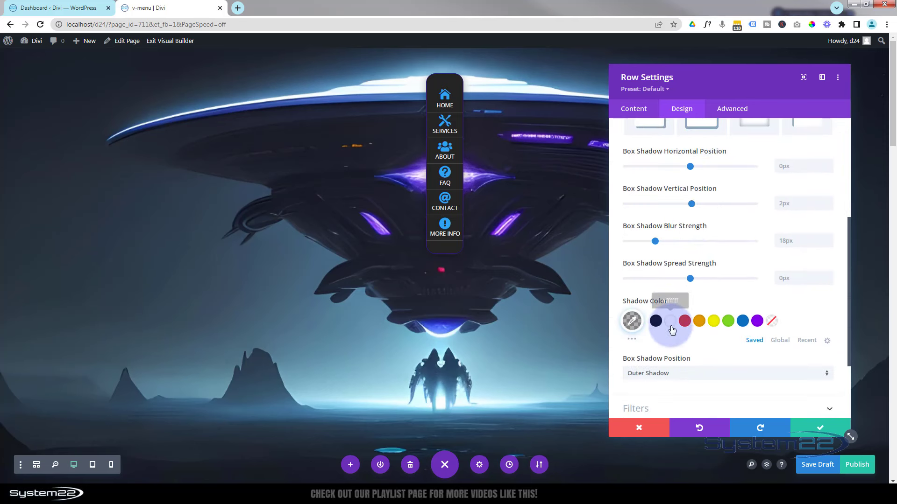
Colour the row's box shadow #3a1897 and lower its opacity to 0.75
click(635, 322)
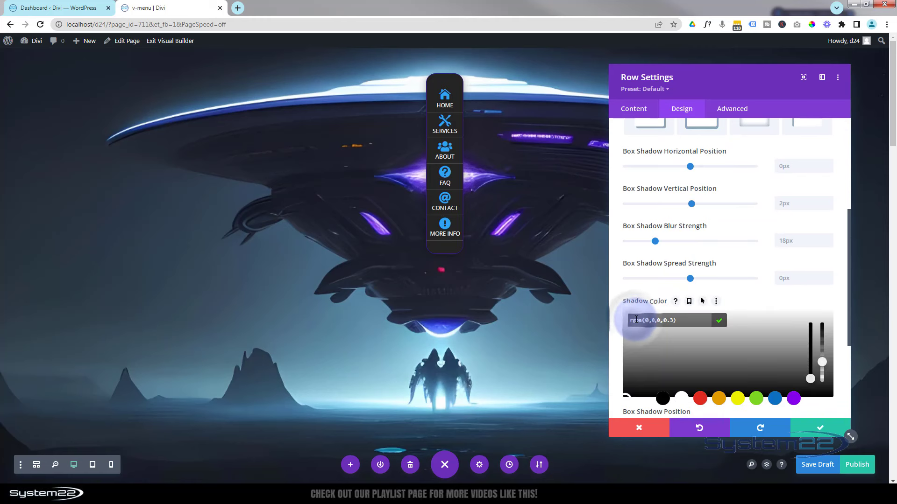
click(684, 316)
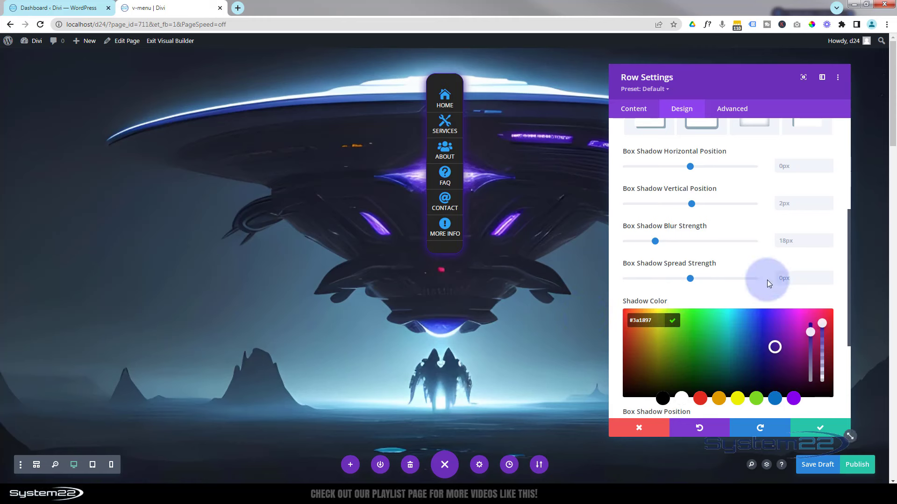
scroll(746, 290, down, 1)
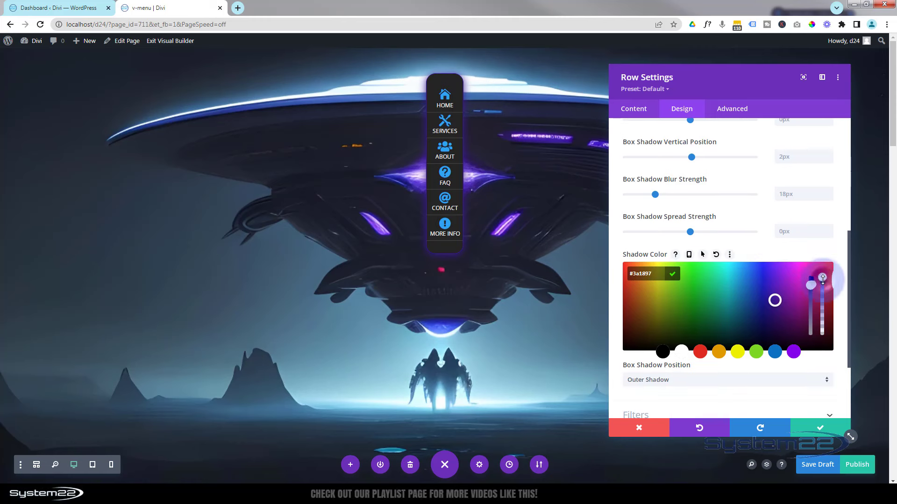
drag(823, 285, 823, 291)
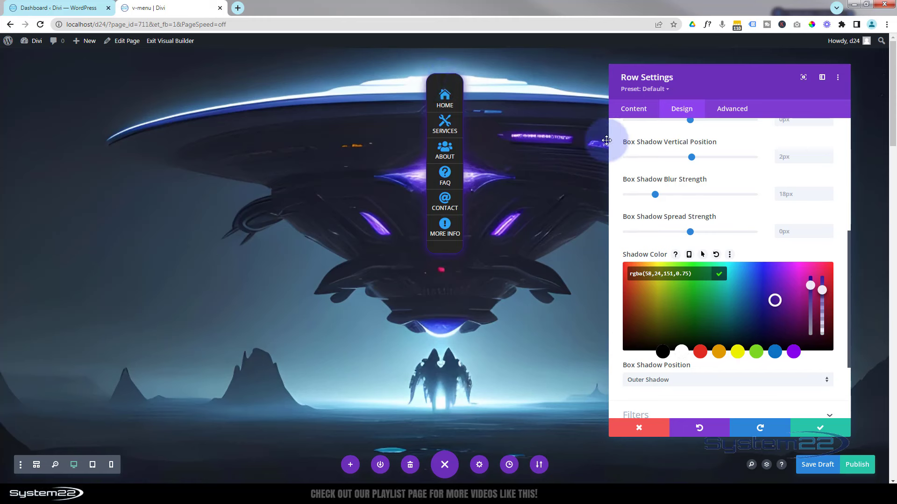
Set the menu row's position to Fixed
click(742, 109)
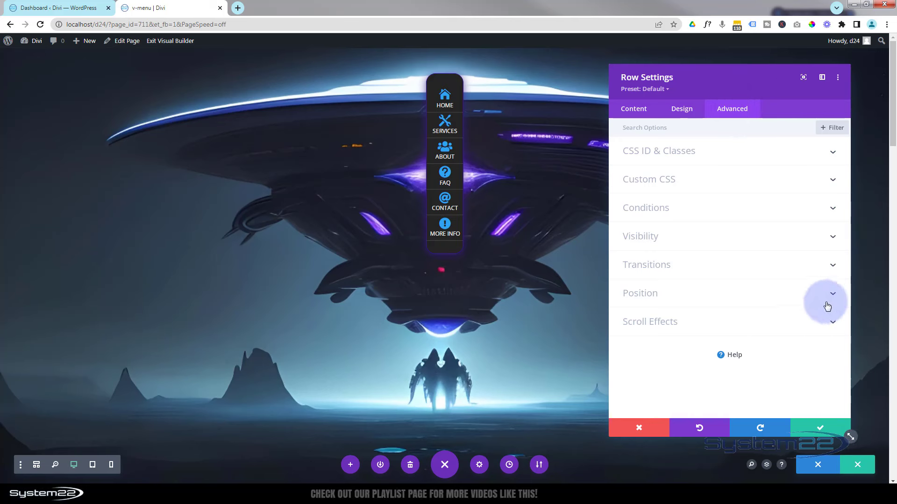
click(767, 293)
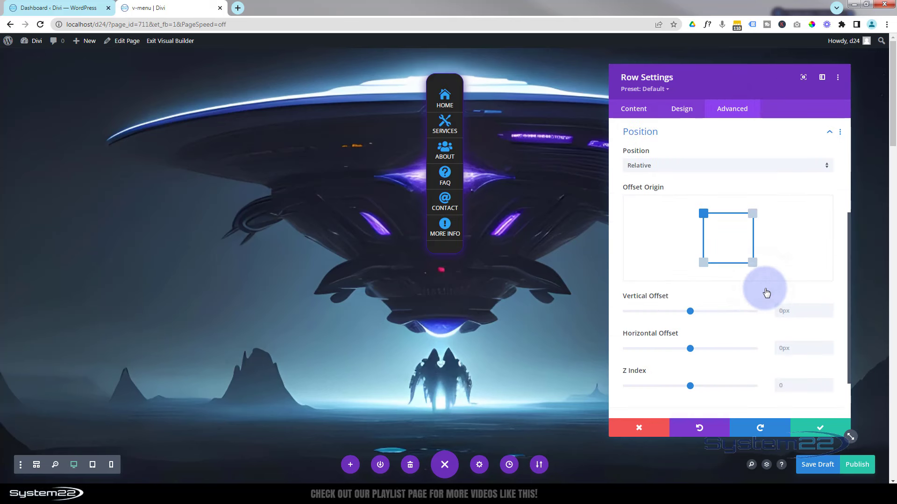
click(676, 166)
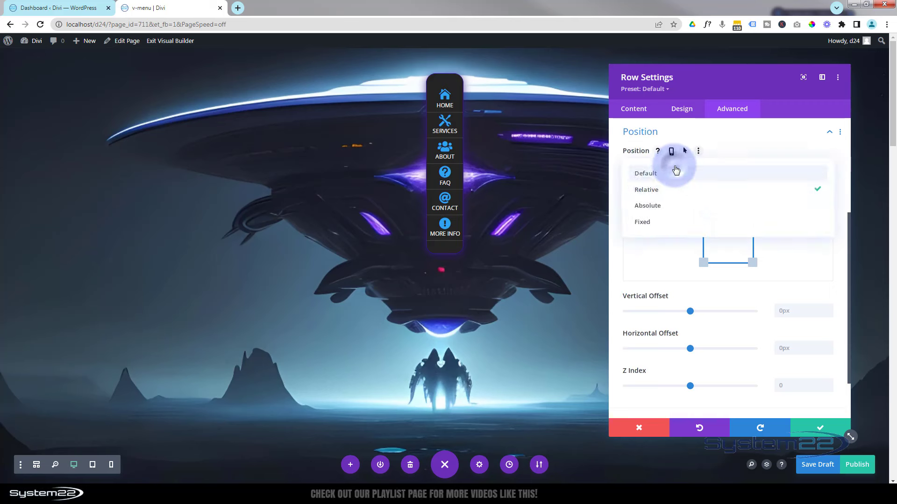
click(681, 222)
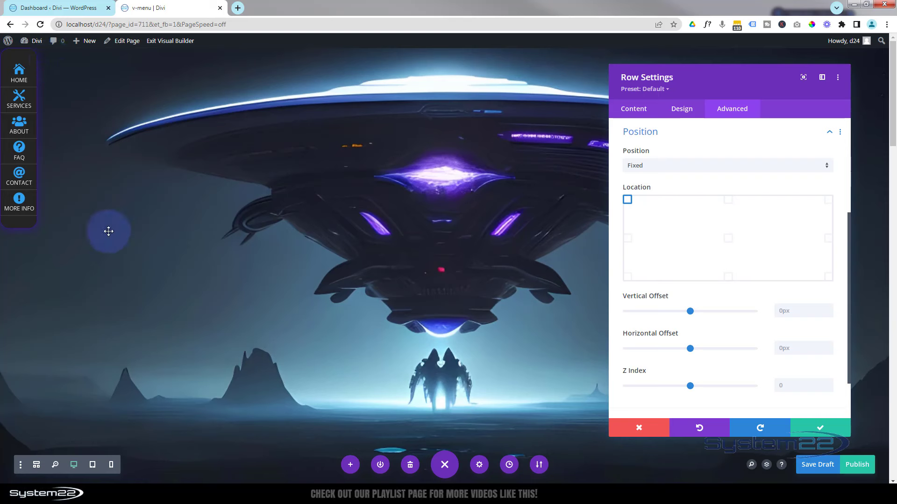
Try the top-centre, top-right, centre-right and bottom-right locations for the fixed menu row, and return it to the top-left location
click(728, 201)
click(826, 200)
drag(779, 102, 641, 100)
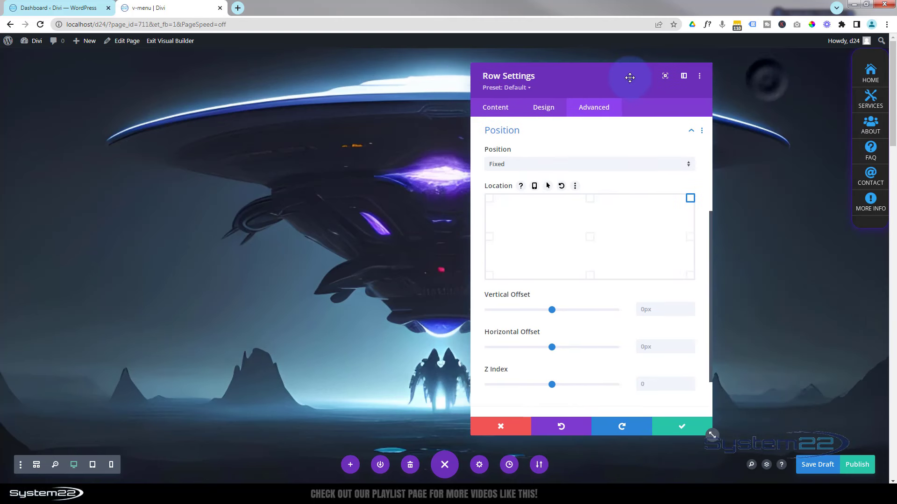
click(690, 237)
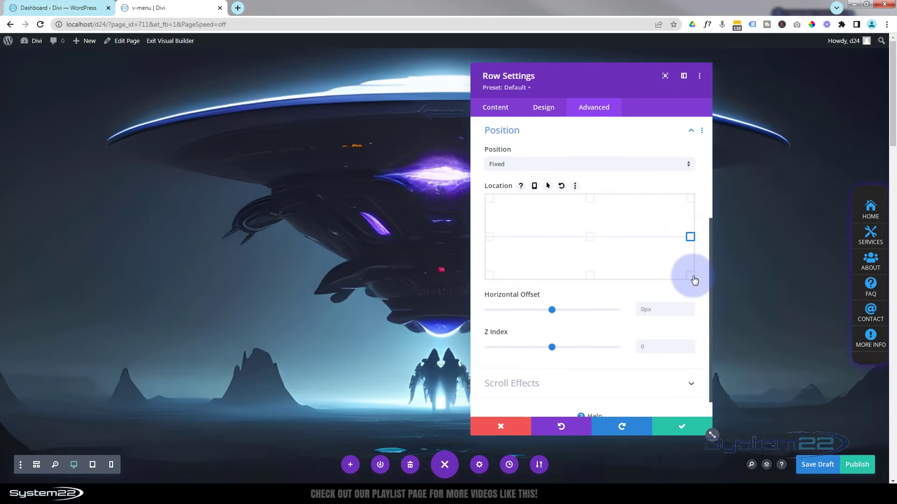
click(691, 276)
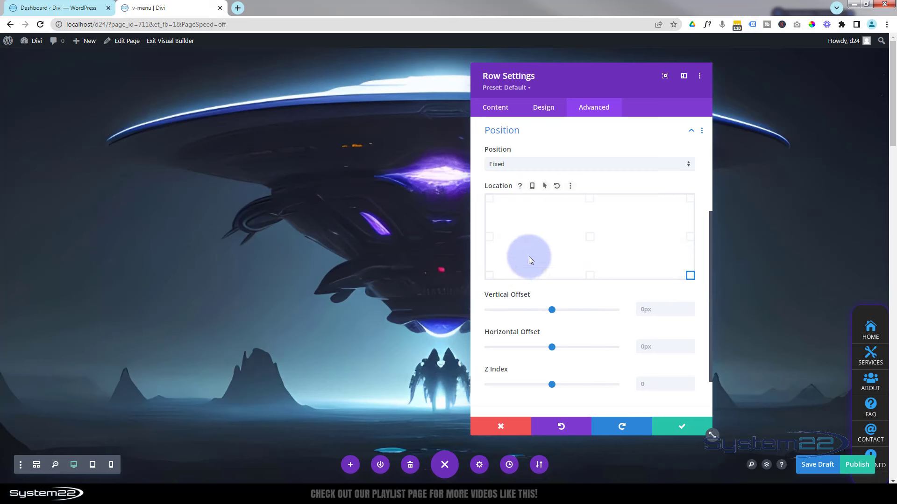
click(490, 199)
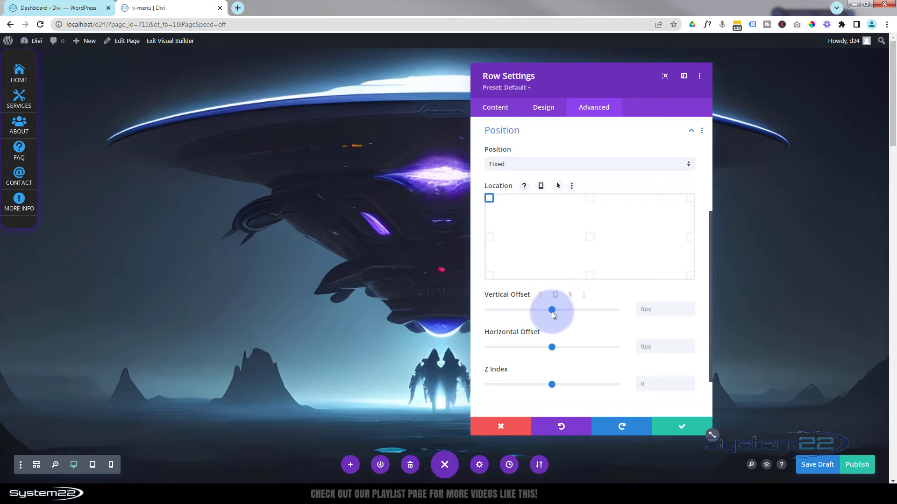
Offset the fixed menu row 100px vertically and 5px horizontally
drag(554, 310, 558, 311)
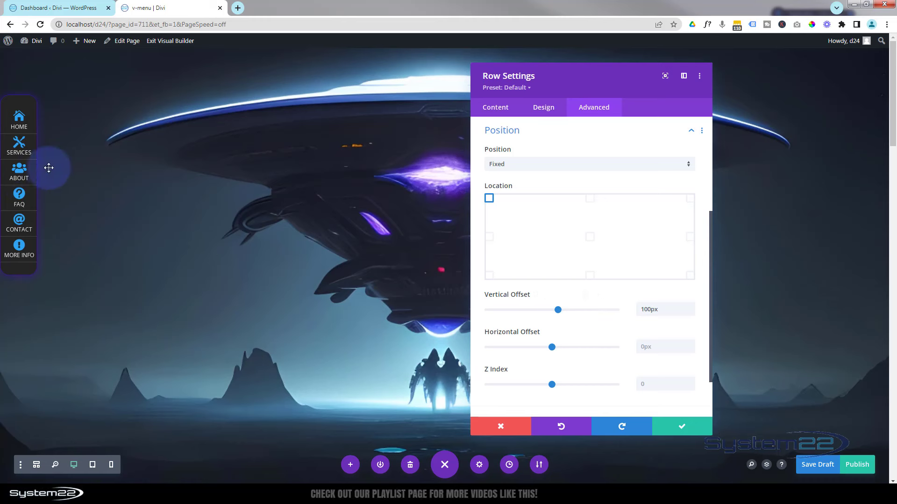
click(691, 346)
key(Up)
key(Up)
key(Up)
key(Up)
key(Up)
key(Up)
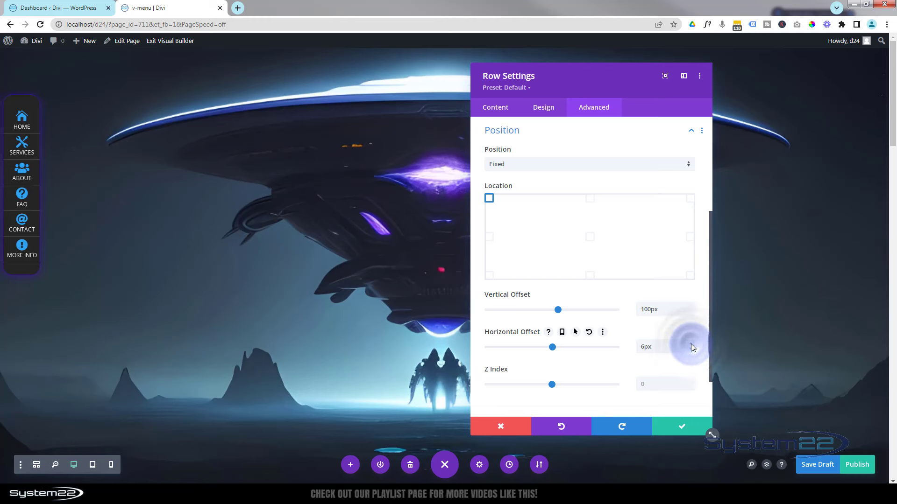
click(690, 350)
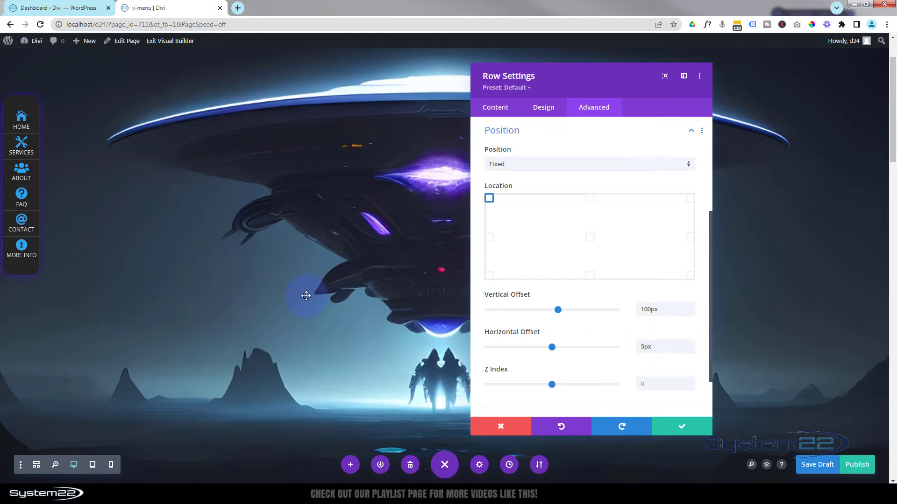
Examine how the fixed menu displays over the different sections along the whole page
scroll(306, 296, down, 10)
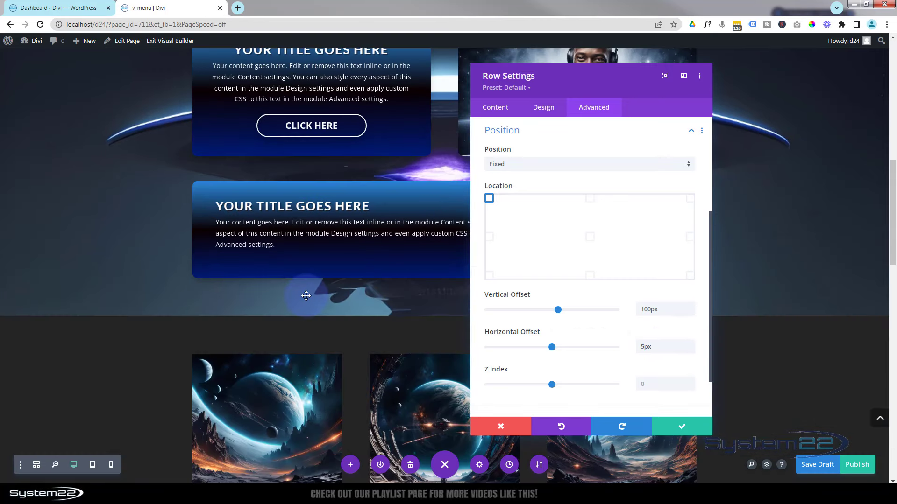
scroll(306, 296, up, 6)
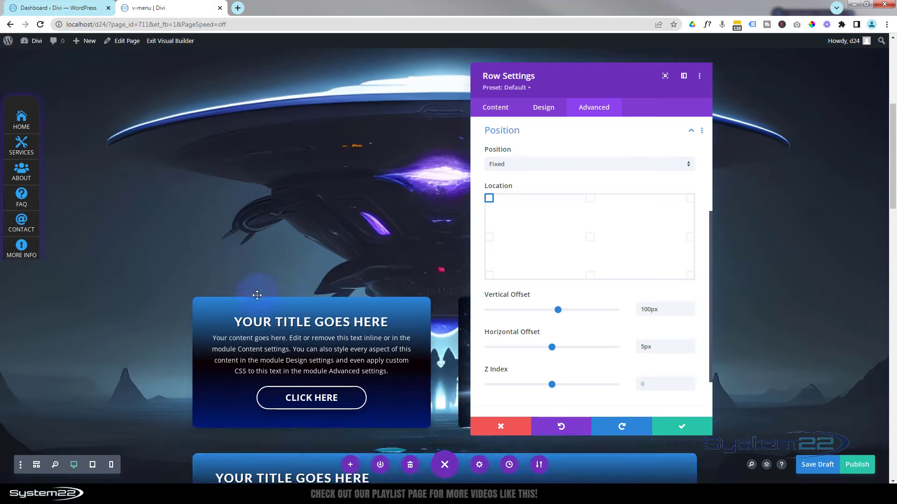
scroll(256, 295, down, 1)
scroll(227, 299, down, 2)
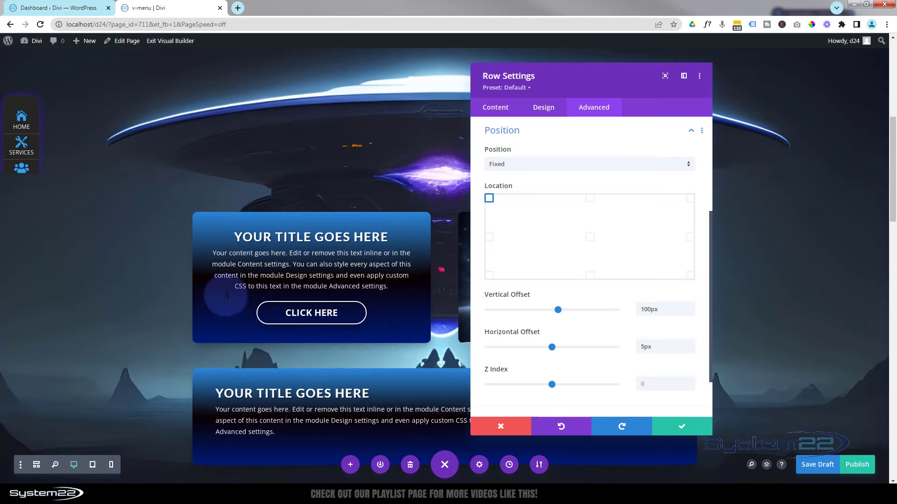
scroll(227, 299, down, 7)
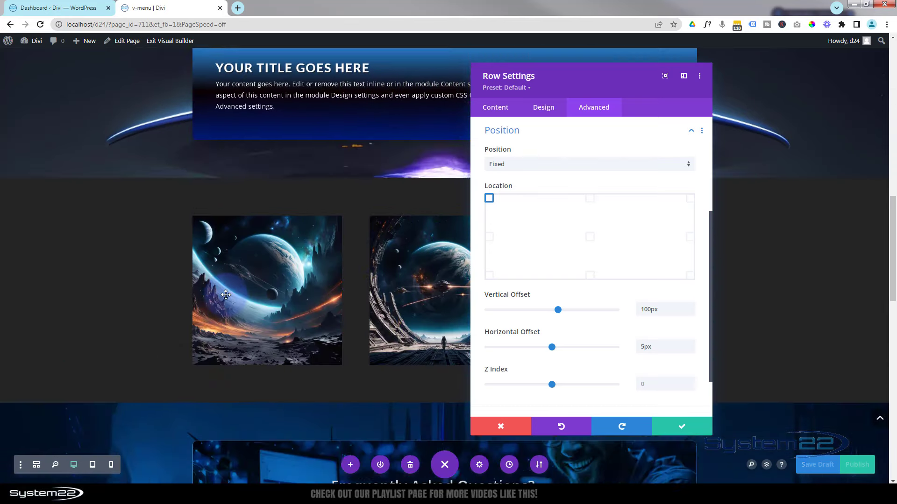
scroll(225, 295, down, 10)
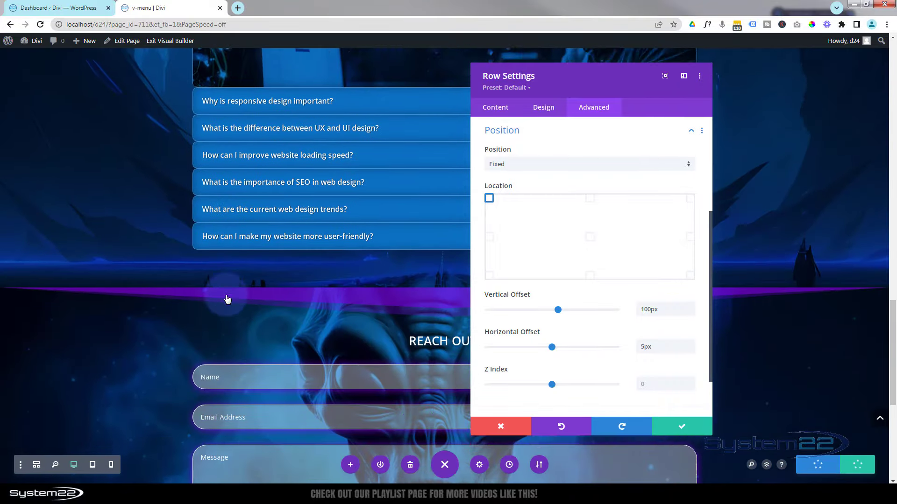
scroll(227, 299, down, 3)
scroll(227, 295, up, 10)
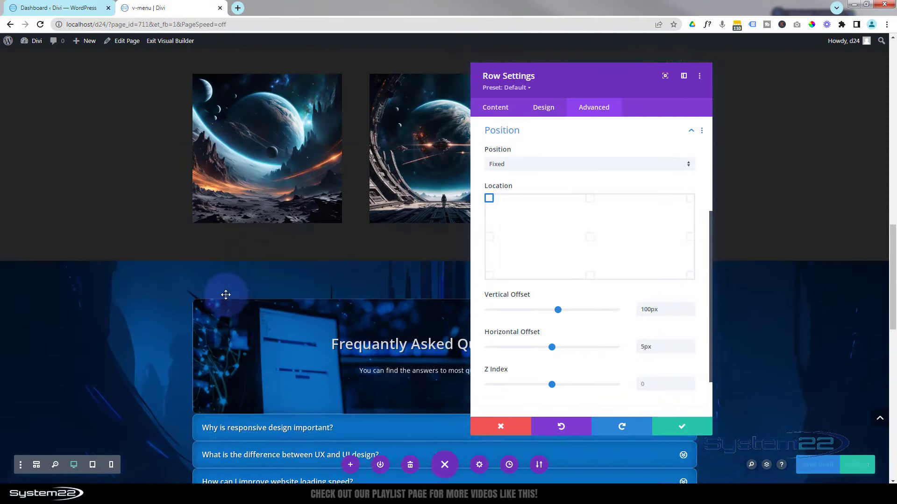
scroll(226, 295, up, 12)
scroll(225, 295, up, 1)
scroll(225, 294, down, 3)
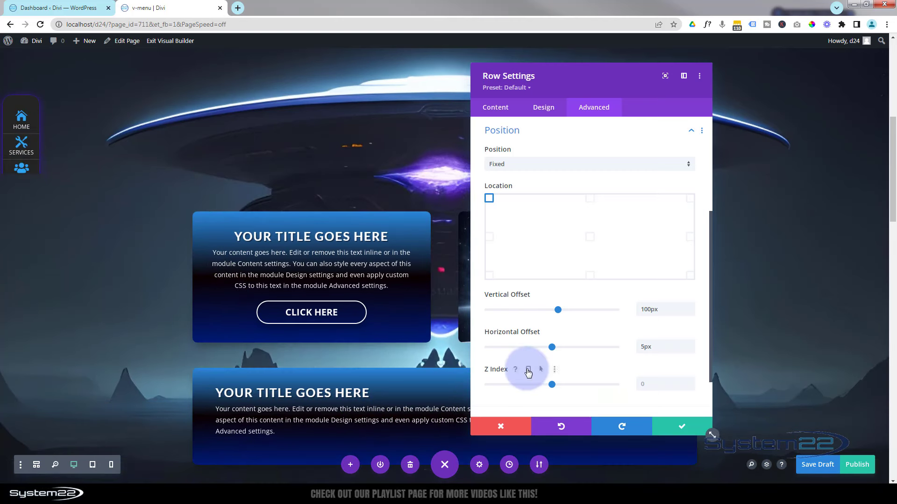
Raise the menu row's Z index to 134 and check the menu over every section down to the footer
drag(553, 384, 569, 384)
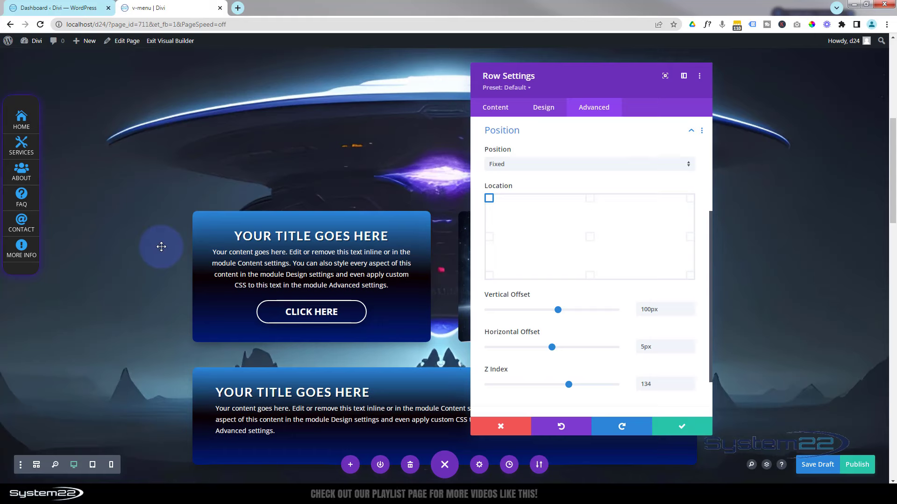
scroll(161, 247, down, 10)
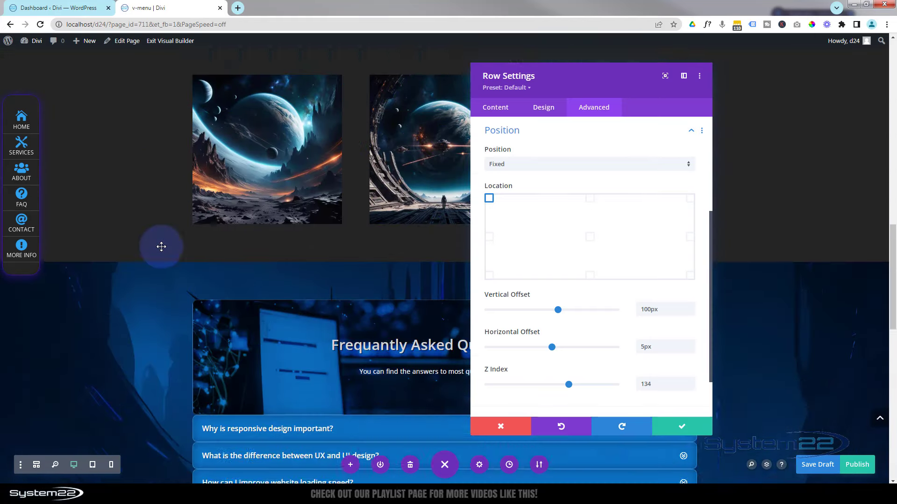
scroll(162, 247, down, 12)
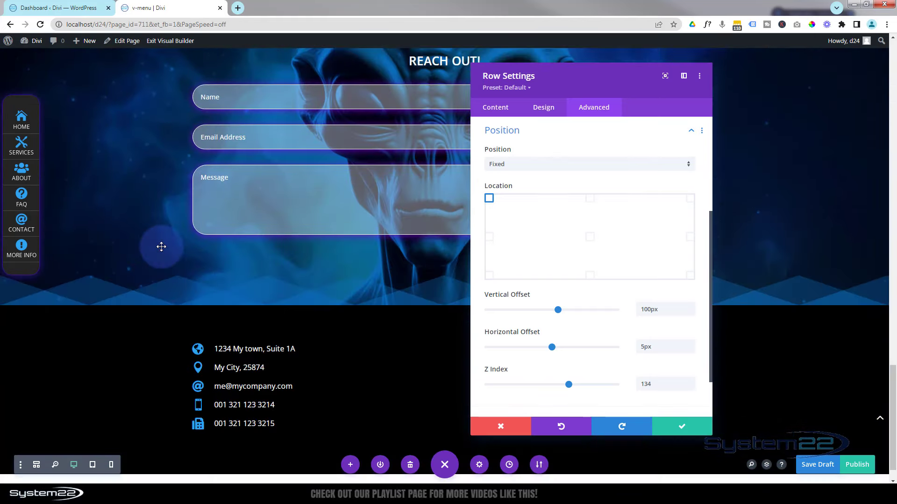
scroll(161, 247, up, 12)
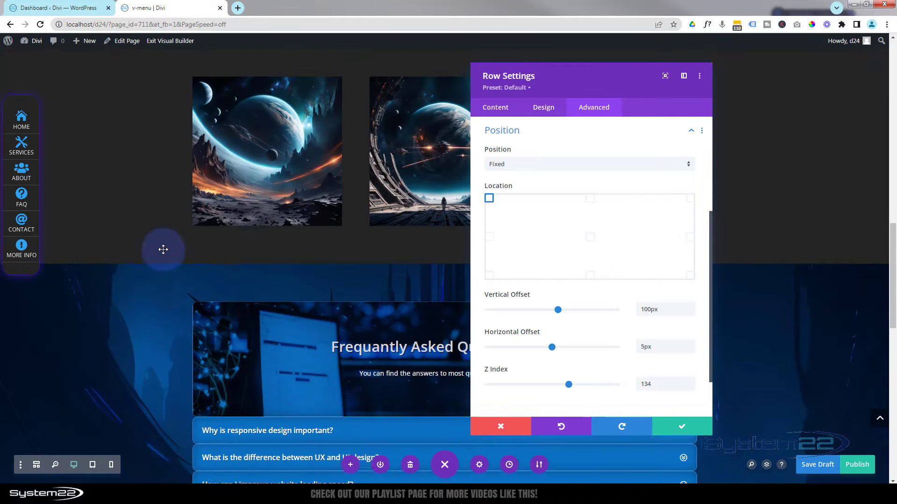
scroll(164, 250, up, 8)
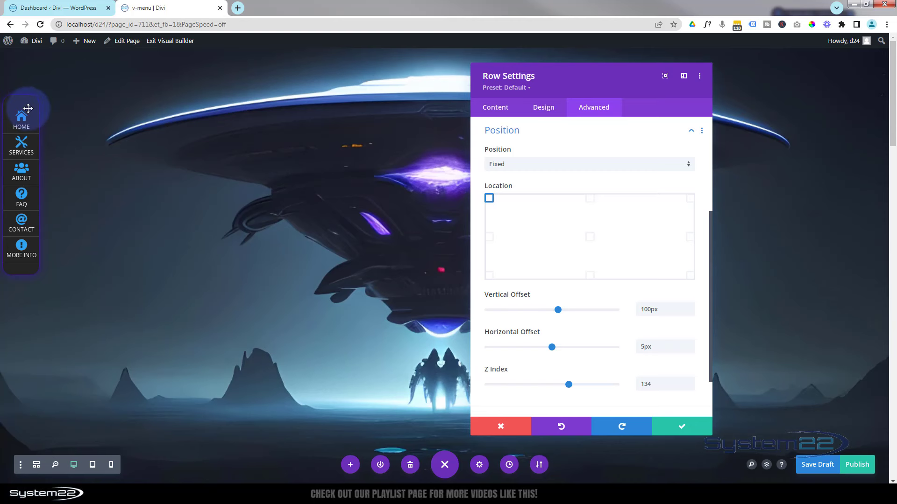
Save the row settings and open the home blurb's settings from the wireframe view, returning to the desktop view
click(685, 428)
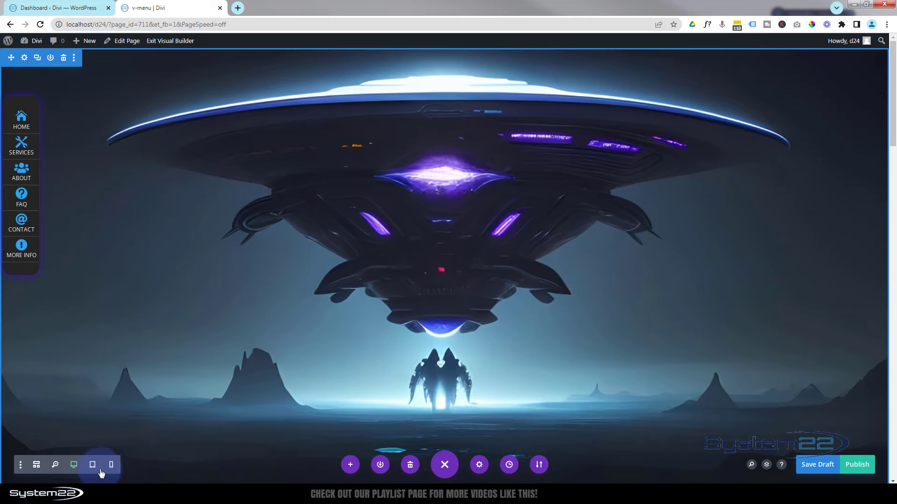
click(38, 465)
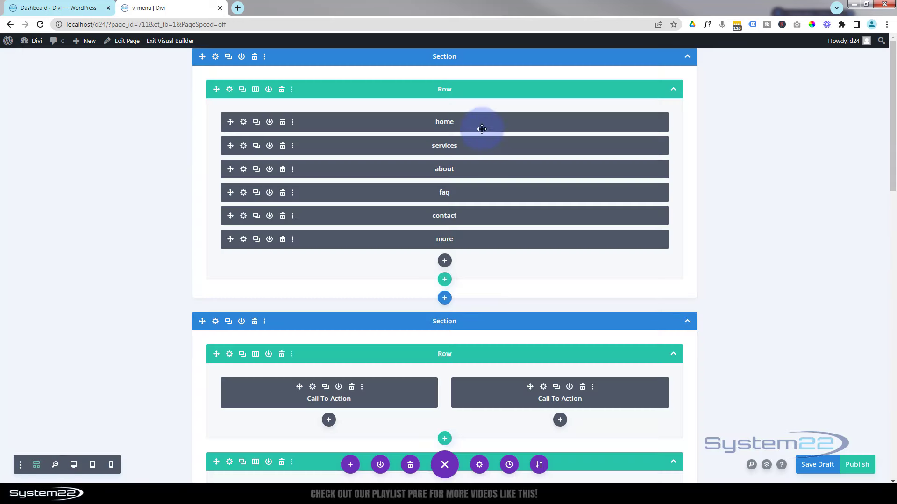
click(243, 123)
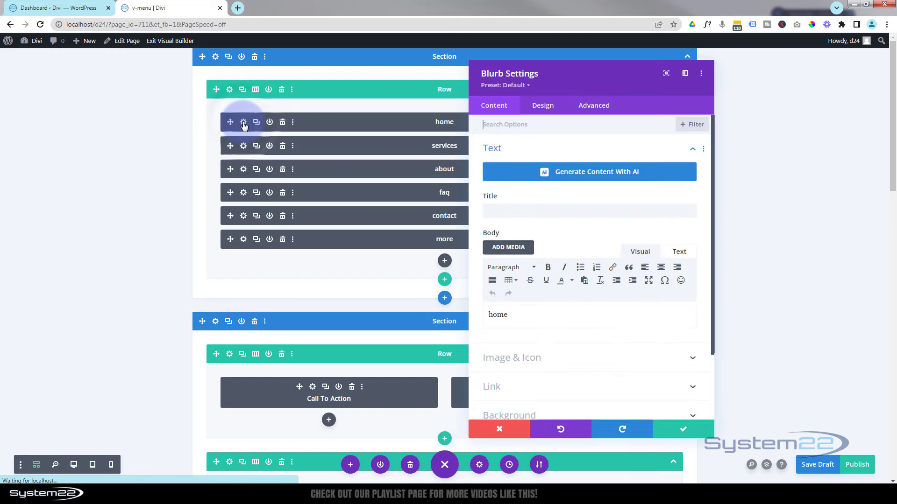
click(74, 465)
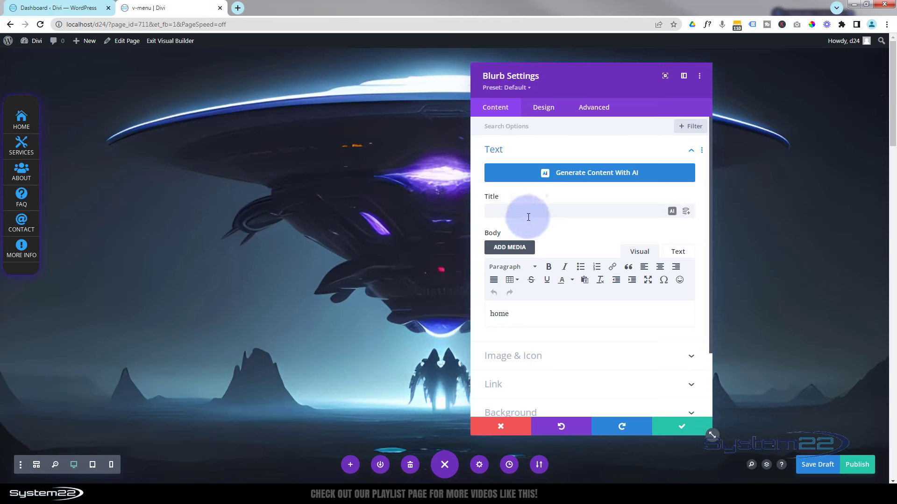
Give the home blurb a 1px solid top border in dark grey #474747
click(544, 108)
click(560, 320)
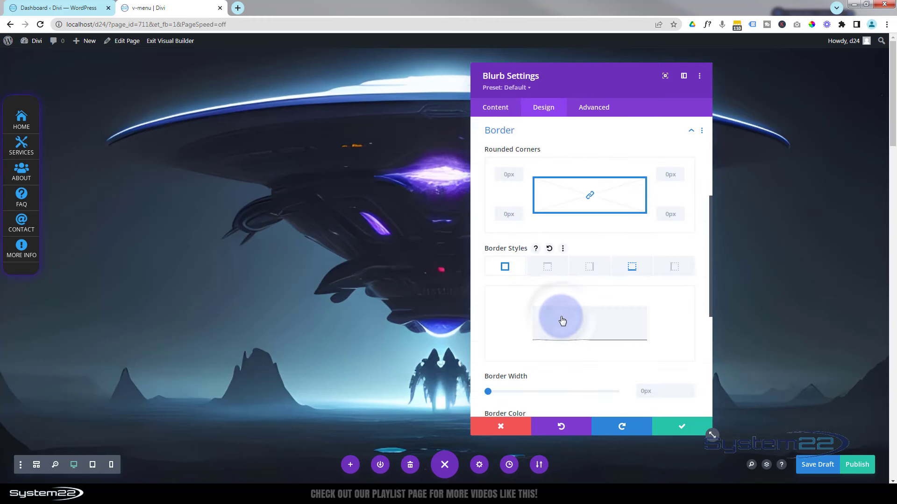
click(630, 267)
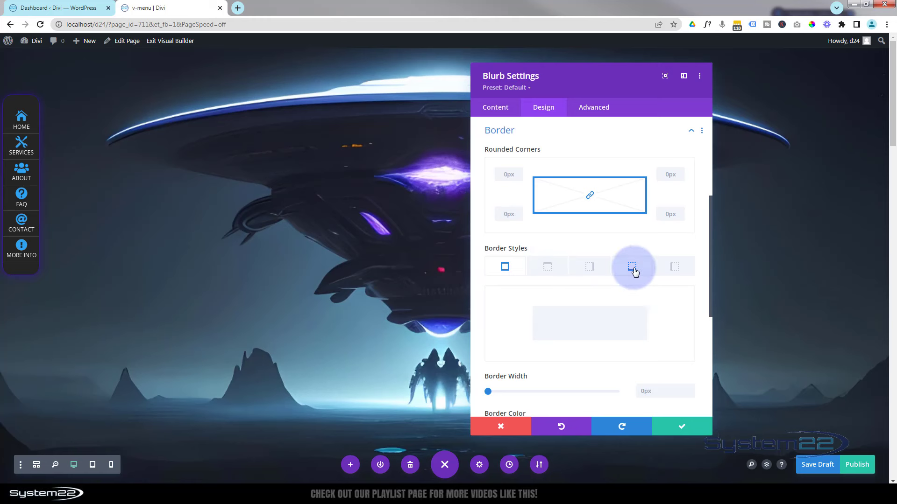
click(550, 266)
scroll(621, 293, down, 3)
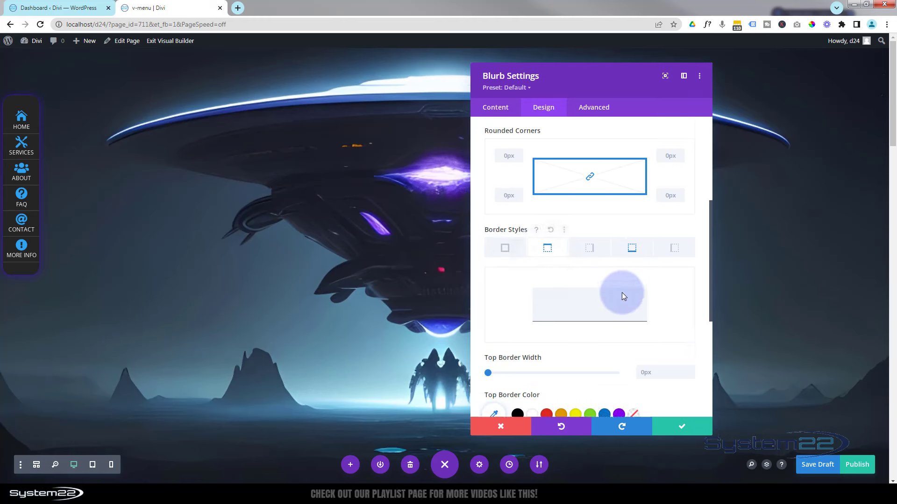
click(690, 247)
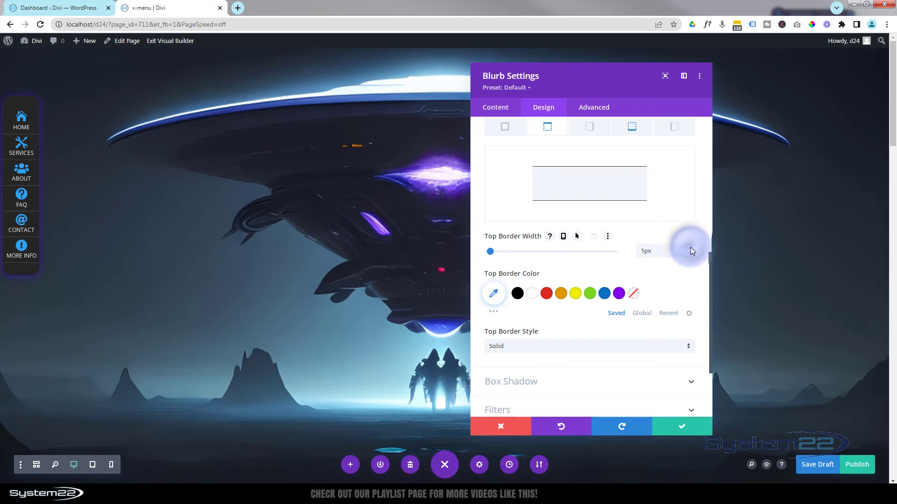
click(503, 312)
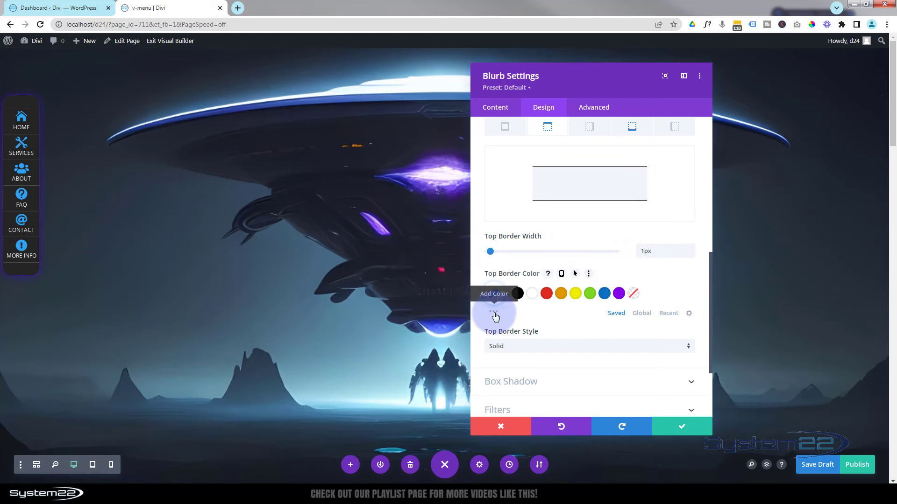
click(493, 313)
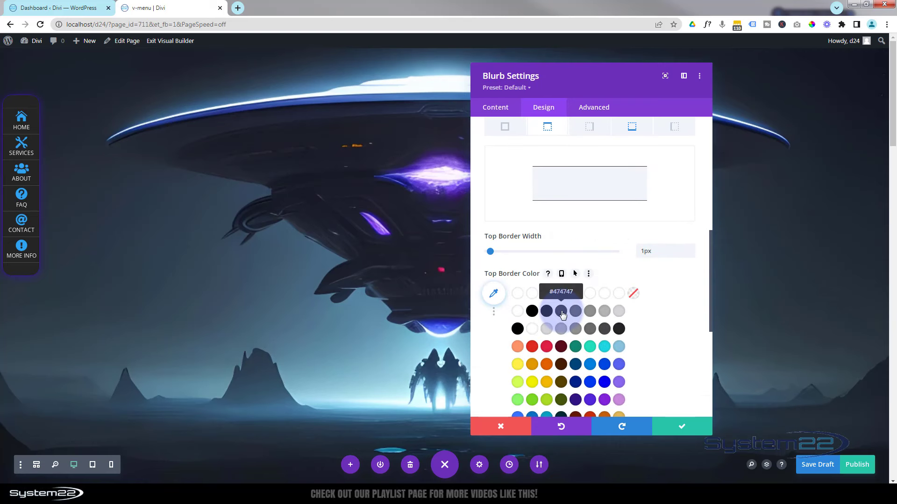
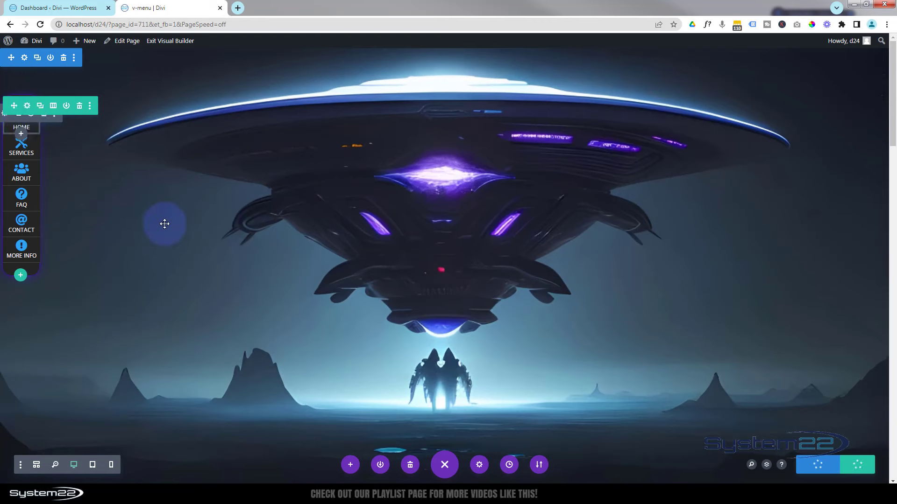
Check the CSS ID of the section with the title card and laptop photo, and close its settings
scroll(321, 266, down, 3)
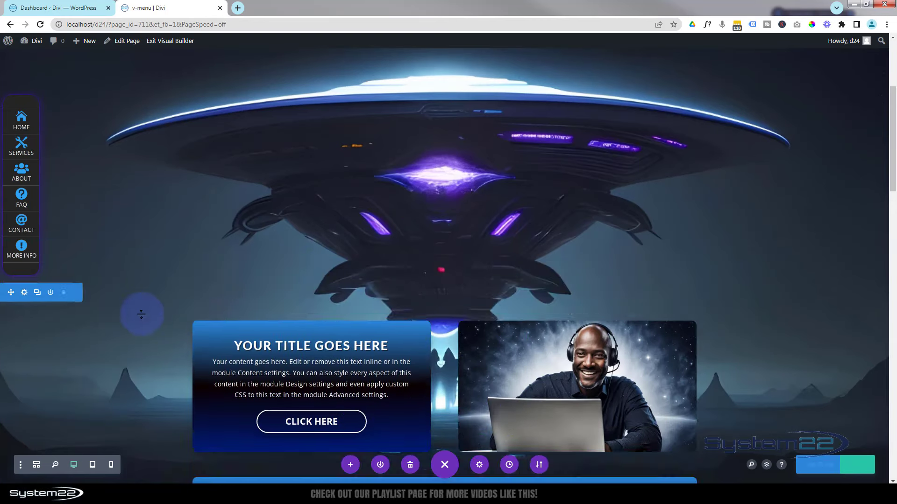
click(25, 323)
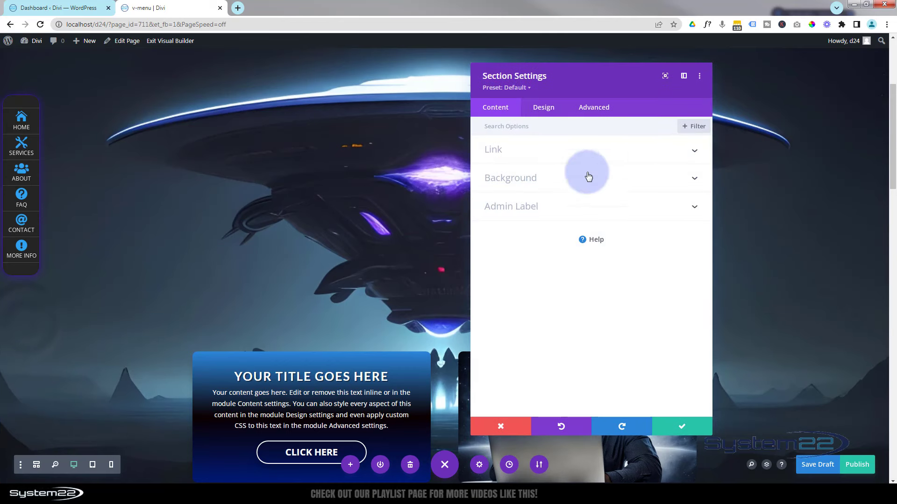
click(595, 109)
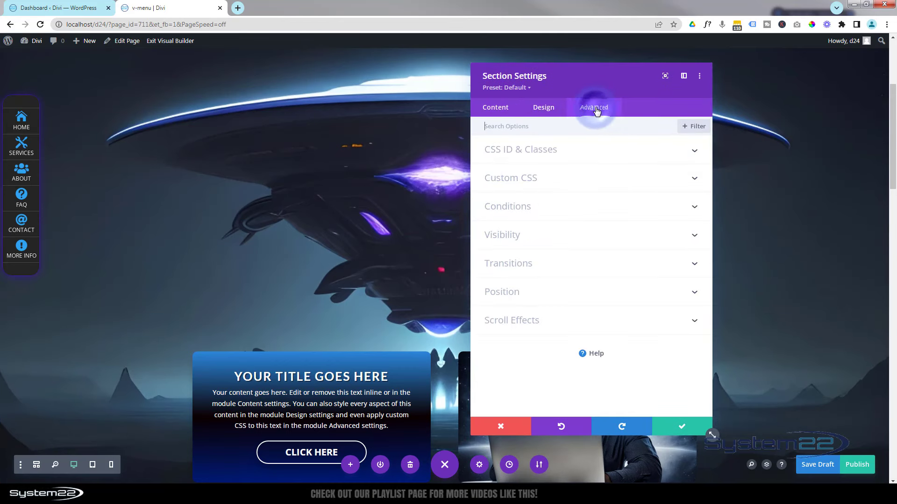
click(608, 155)
click(495, 183)
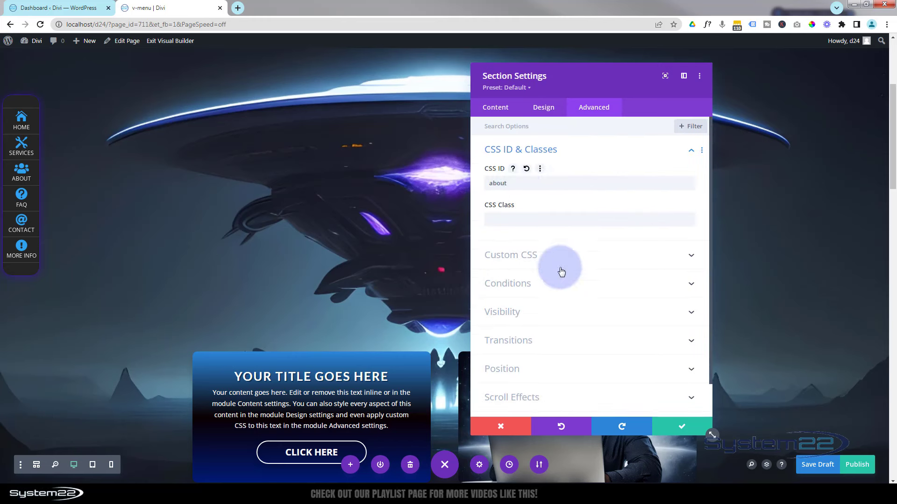
click(692, 430)
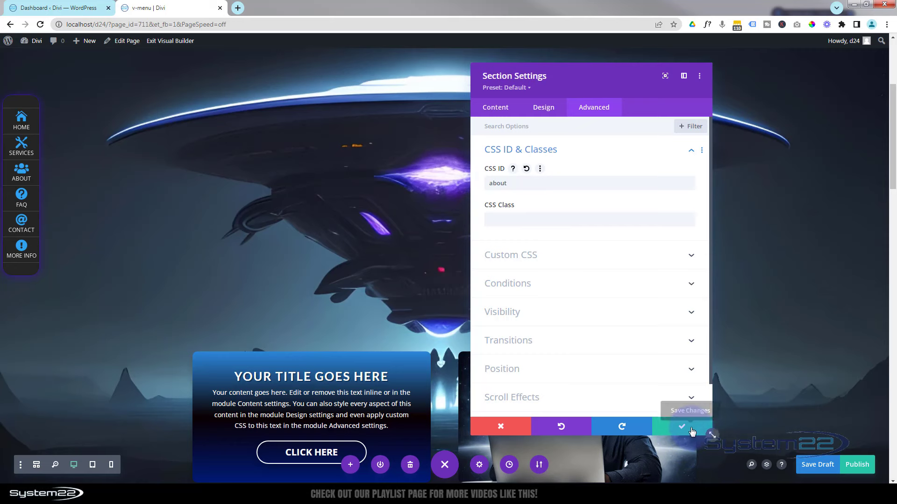
click(692, 431)
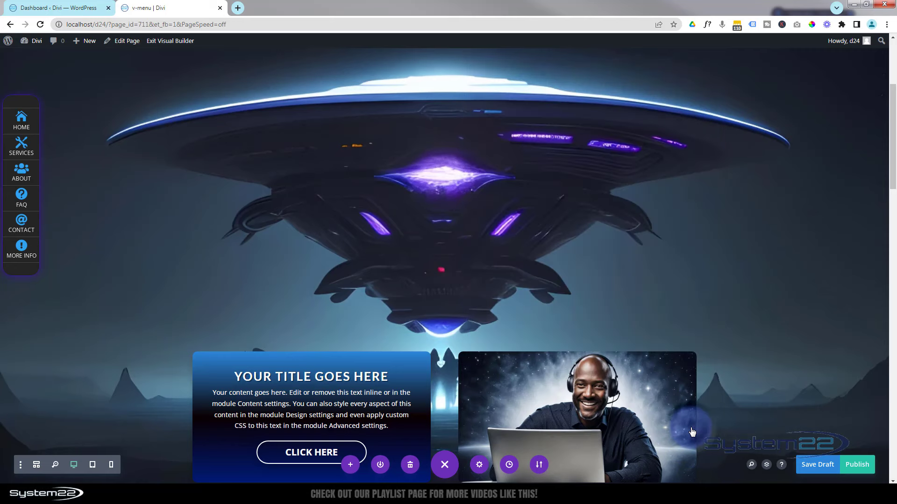
Check the CSS ID of the section with the three planet images, and close its settings
click(147, 177)
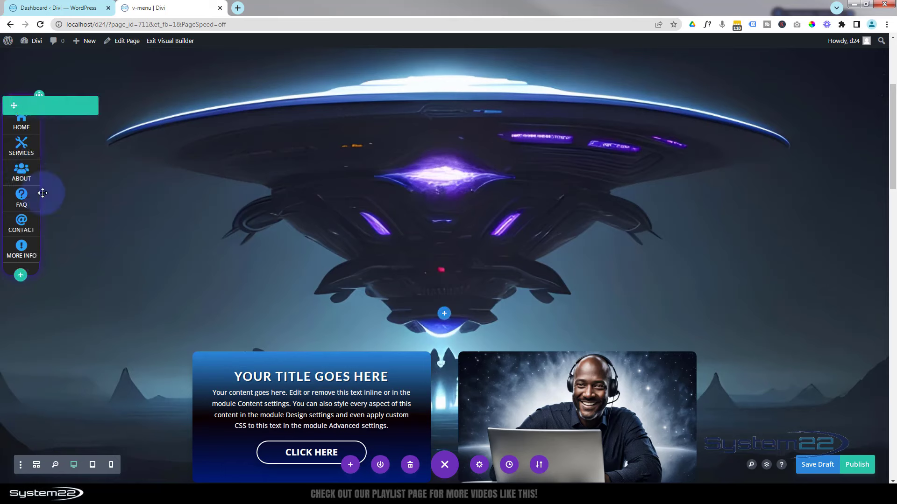
scroll(158, 267, down, 4)
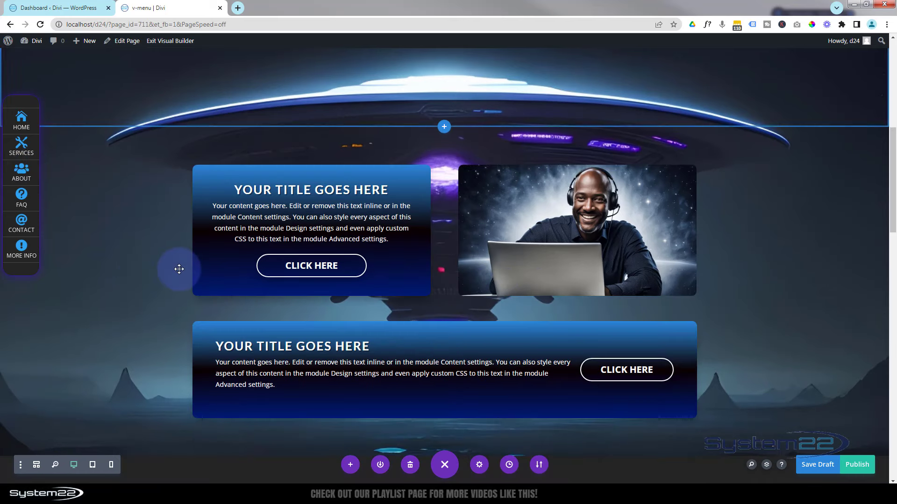
scroll(179, 268, down, 5)
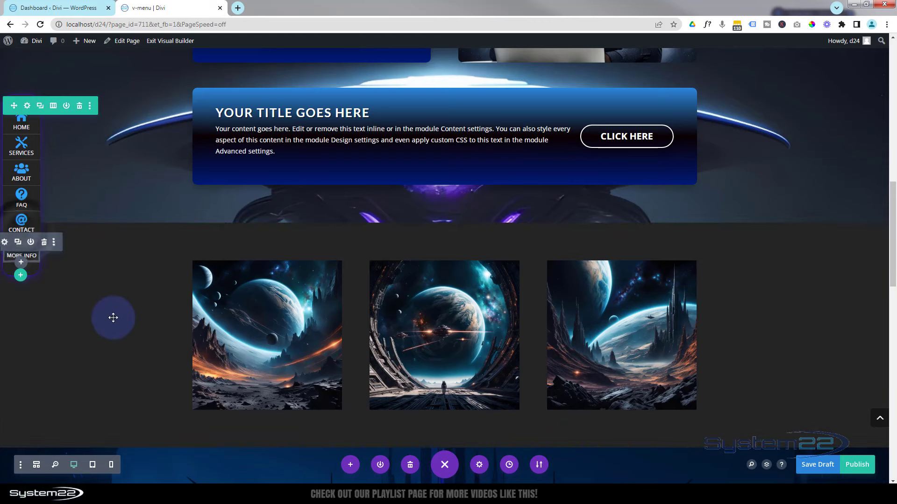
scroll(114, 316, up, 2)
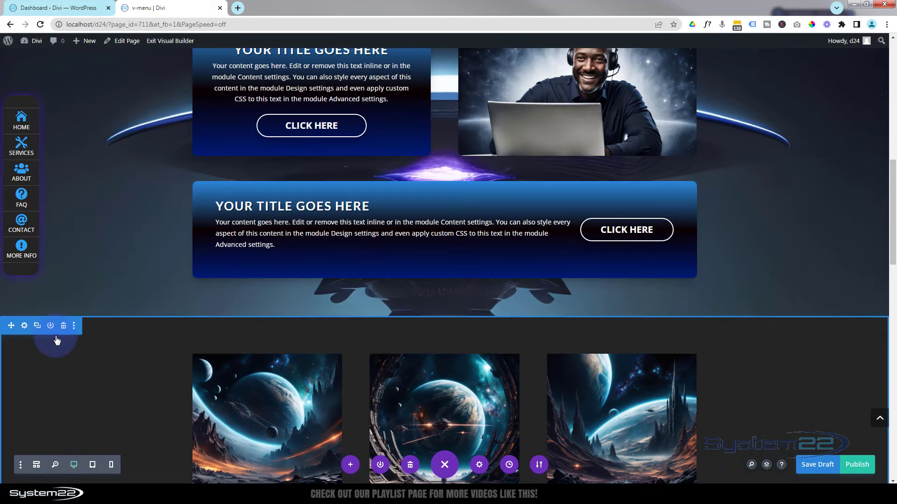
click(25, 327)
click(592, 107)
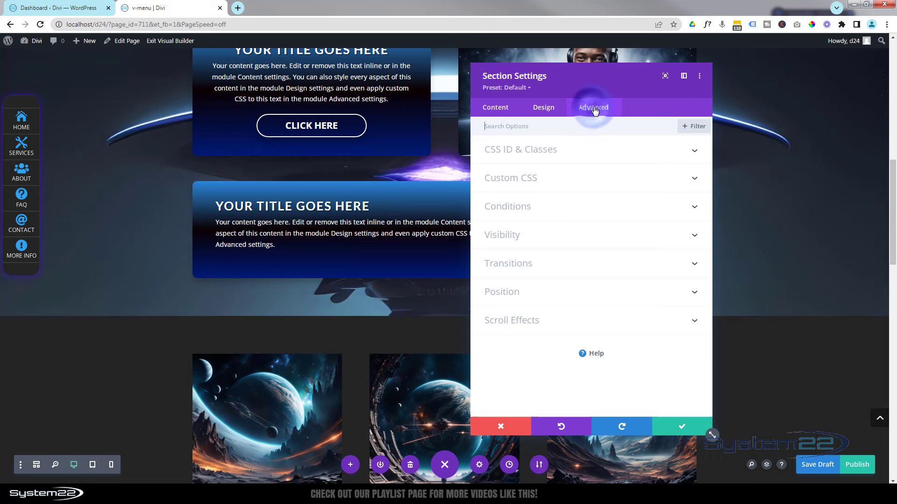
click(634, 155)
click(508, 187)
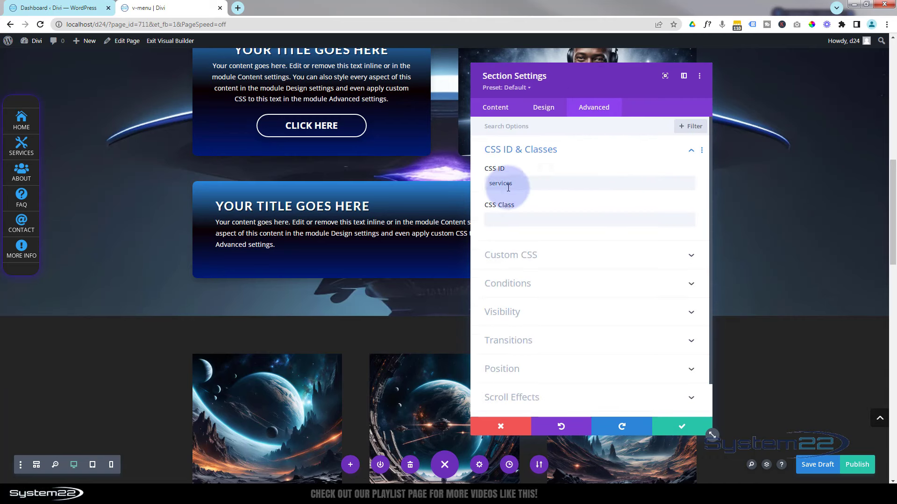
click(682, 427)
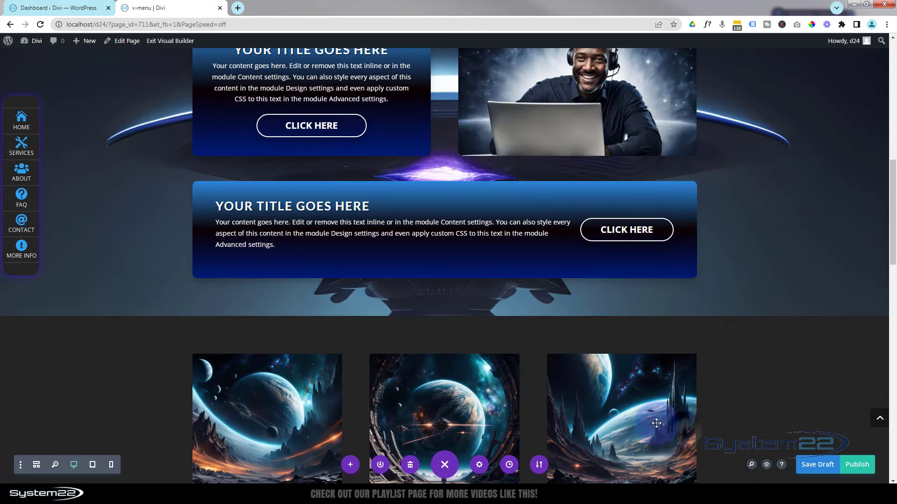
Set the CSS ID of the Frequently Asked Questions section to "more" and save the section settings
scroll(471, 344, down, 4)
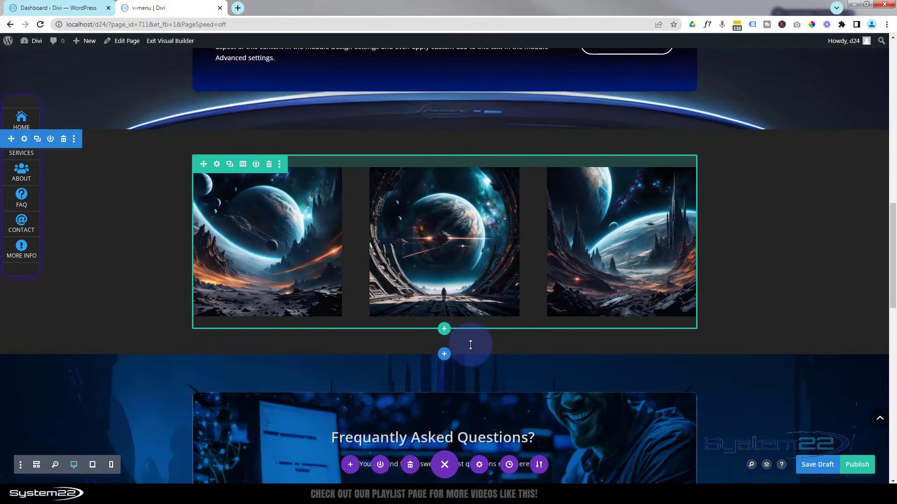
scroll(470, 344, down, 5)
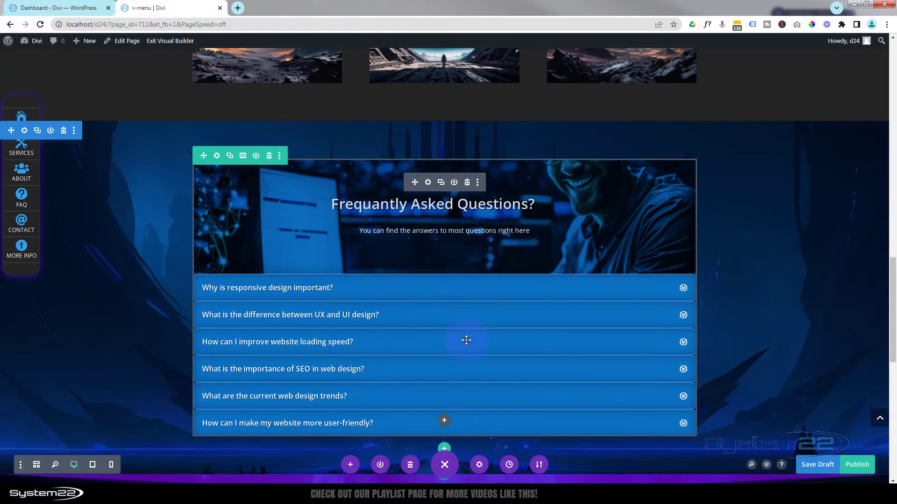
scroll(467, 340, down, 3)
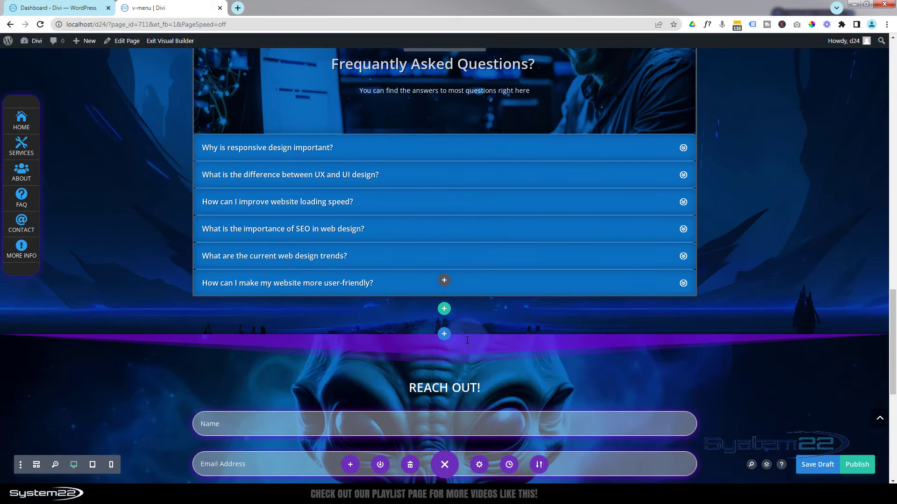
scroll(466, 340, up, 4)
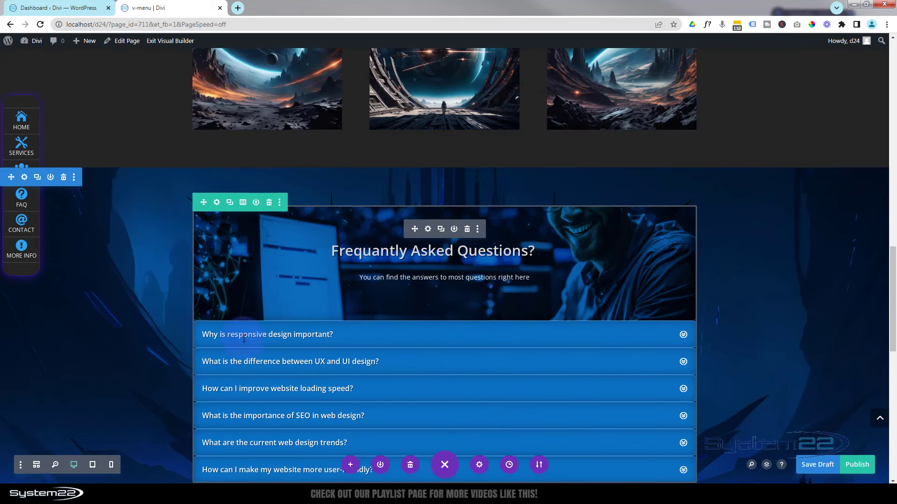
scroll(117, 308, up, 3)
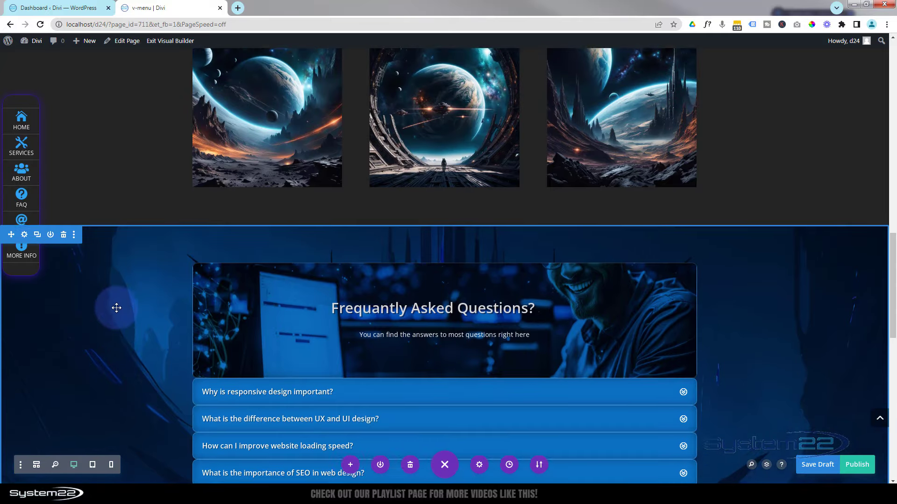
click(24, 318)
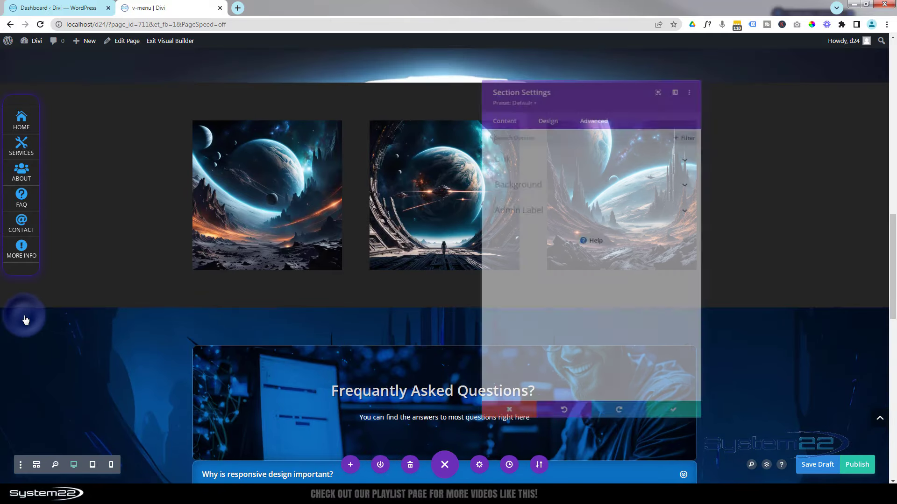
click(594, 108)
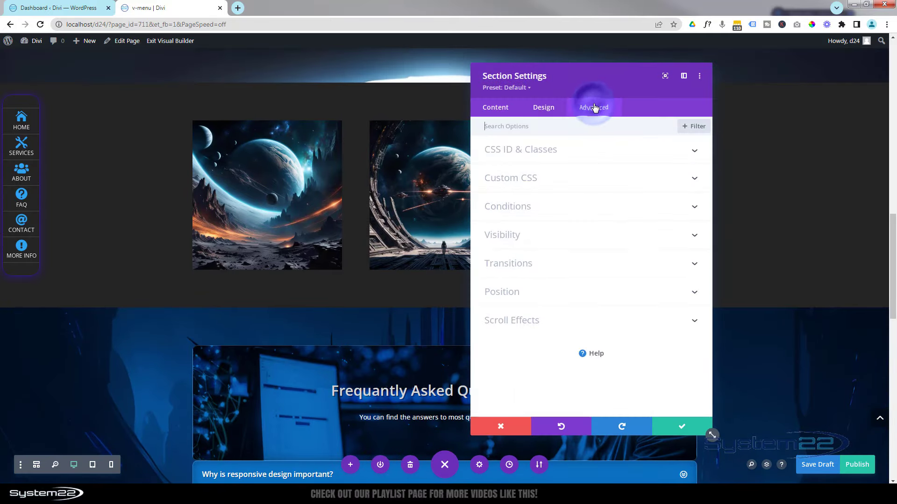
click(576, 149)
click(508, 189)
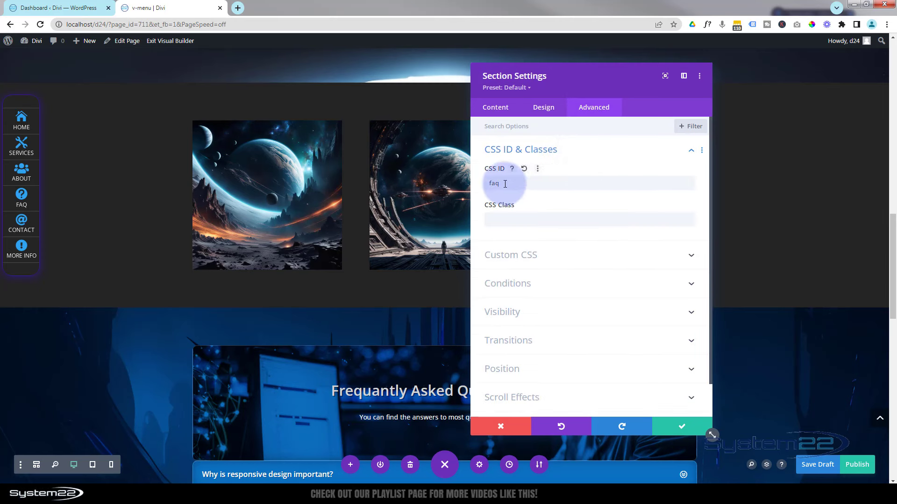
key(BackSpace)
key(BackSpace)
key(BackSpace)
text(more)
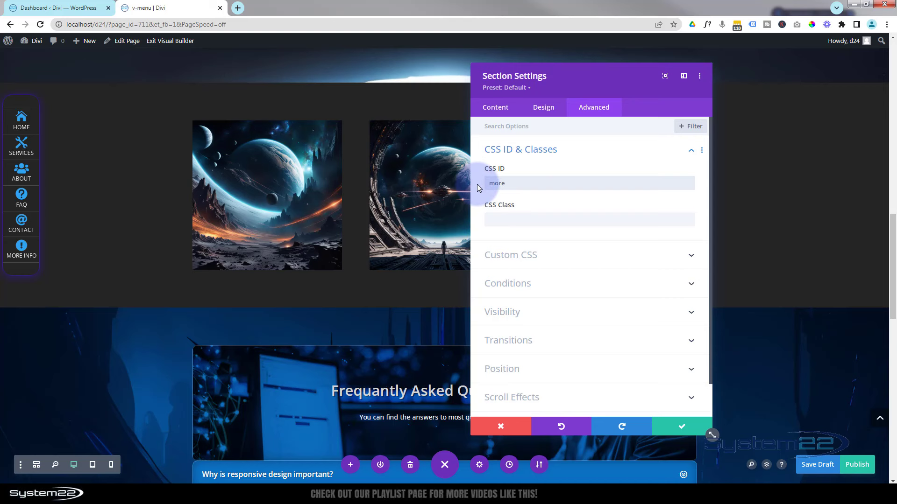
click(682, 429)
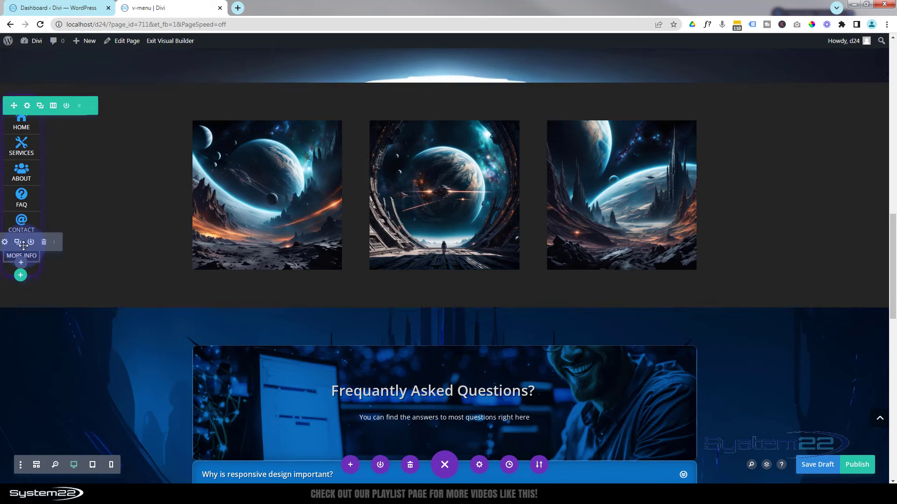
Set the more info blurb's module link URL to #more, save the blurb and save the page draft
click(6, 243)
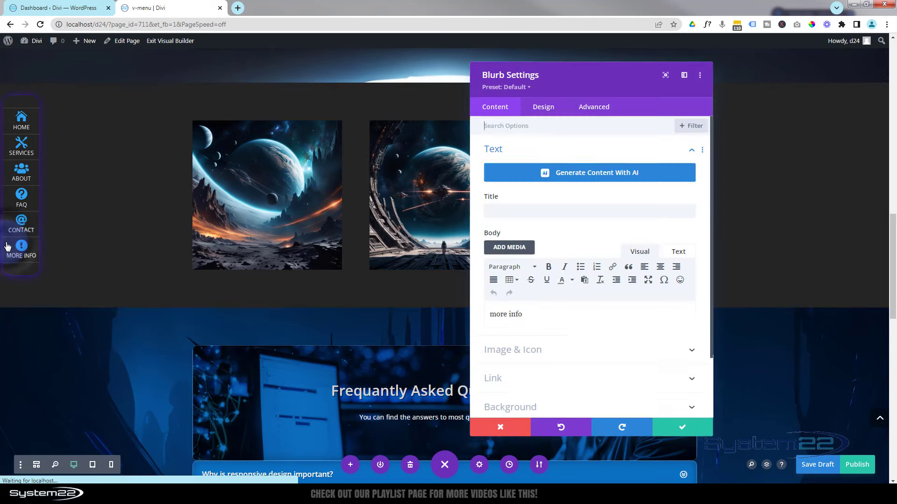
scroll(546, 258, down, 2)
click(526, 309)
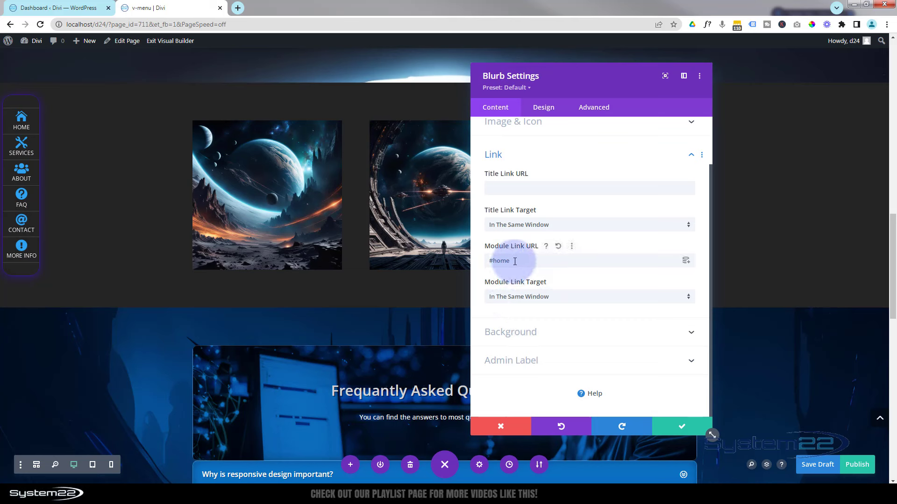
double_click(493, 263)
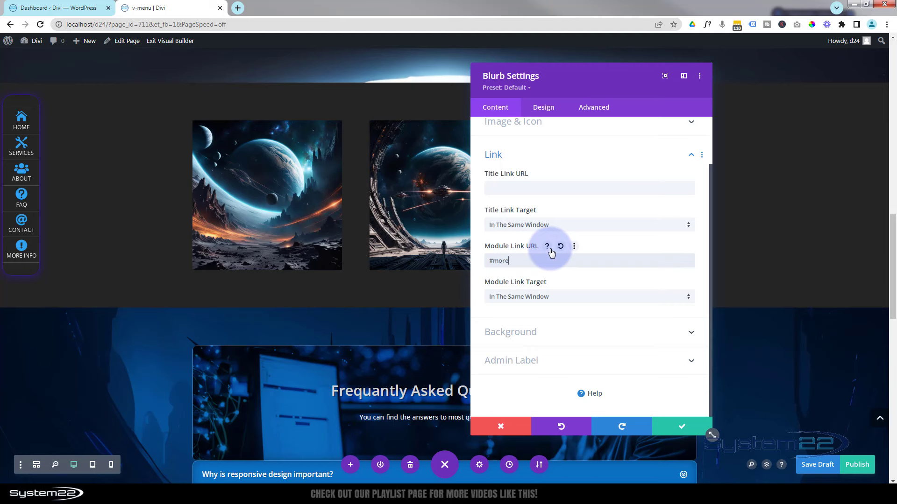
click(683, 428)
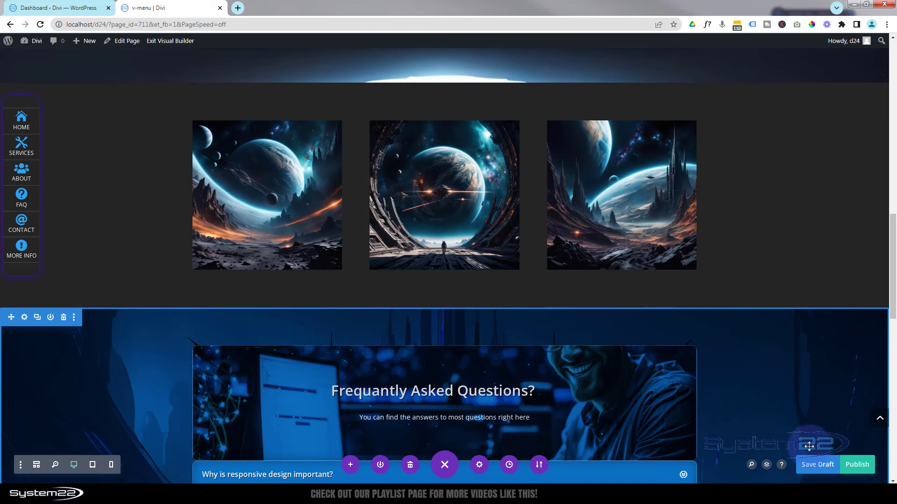
click(819, 469)
click(655, 116)
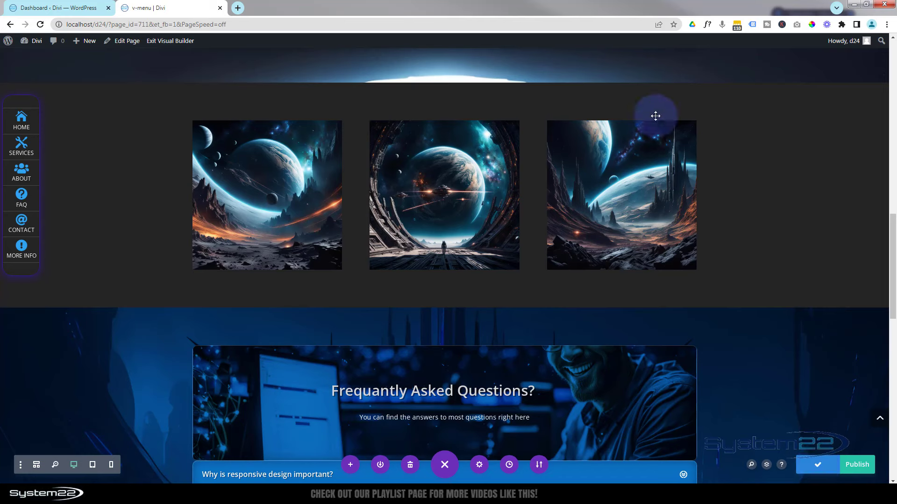
Exit the visual builder and test the Services, About, More Info, Contact and Home menu links on the live page
click(172, 40)
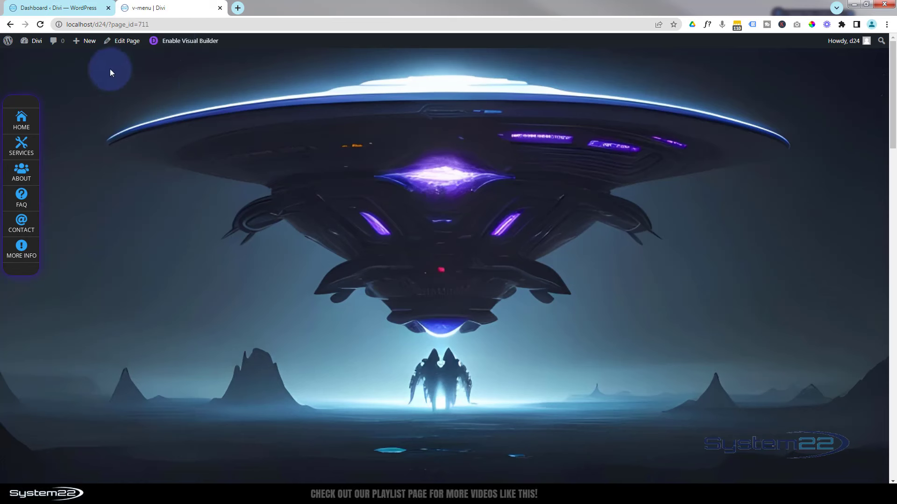
click(25, 149)
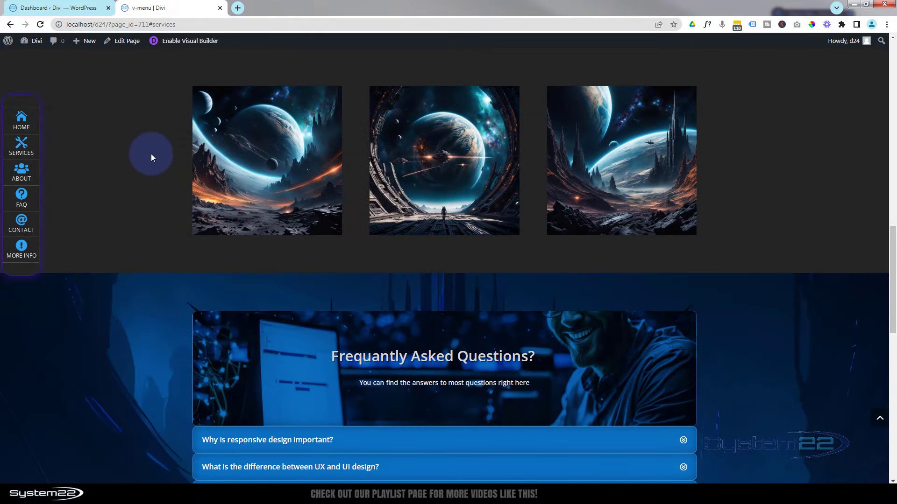
click(19, 172)
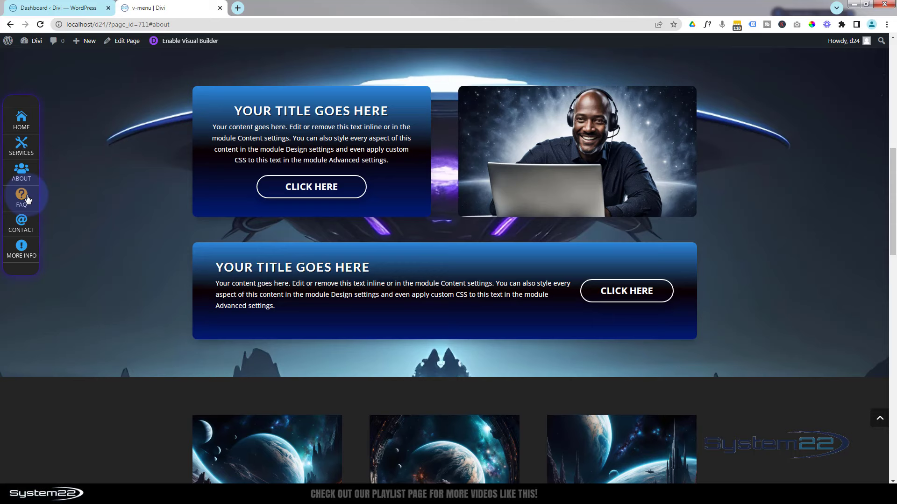
click(27, 253)
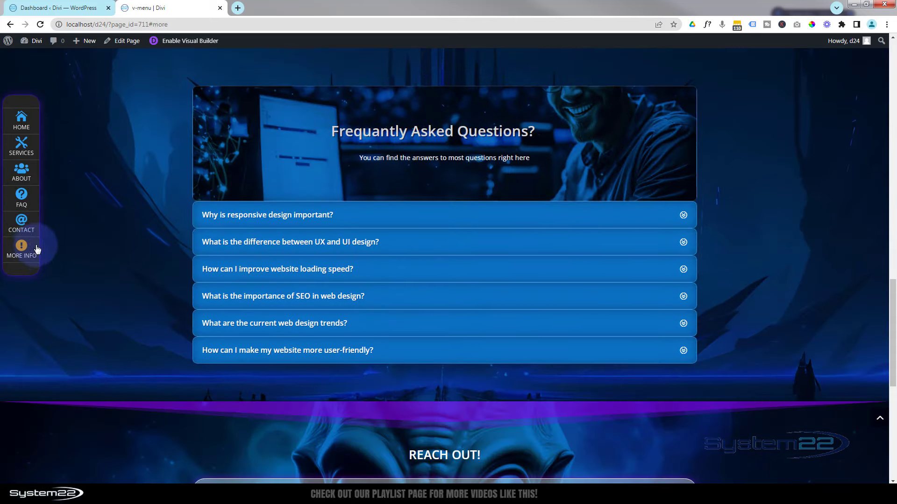
click(25, 225)
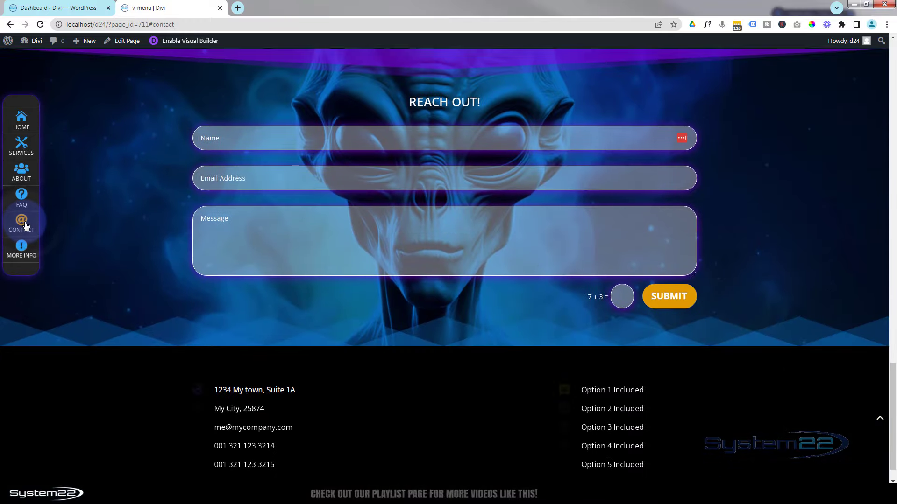
click(24, 123)
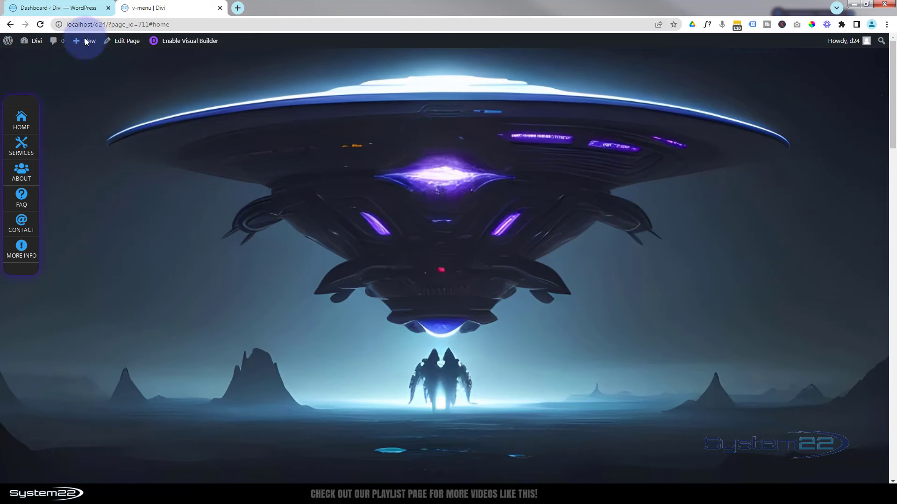
Start a new page in a separate browser tab and switch to it
mouse_move(86, 45)
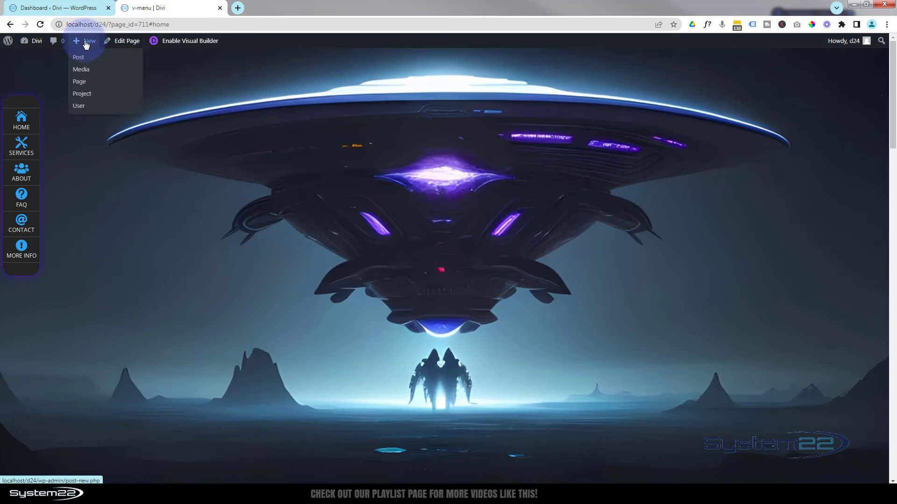
ctrl+click(86, 85)
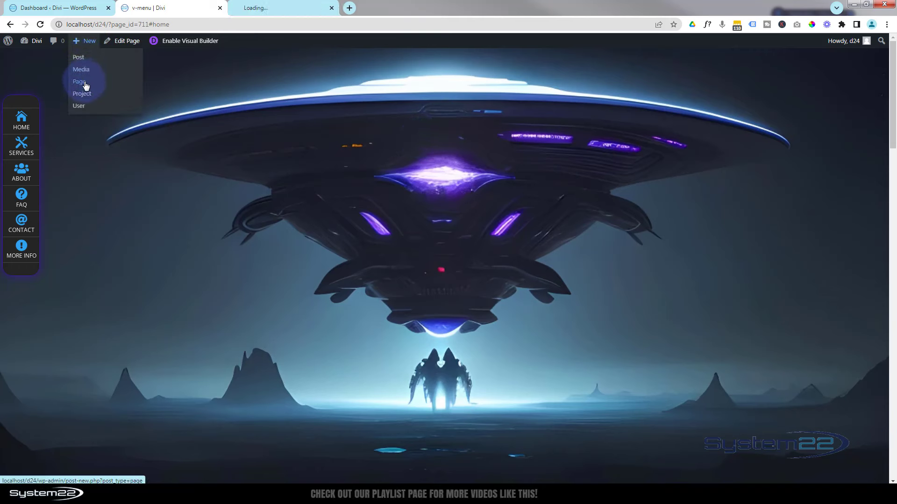
click(261, 8)
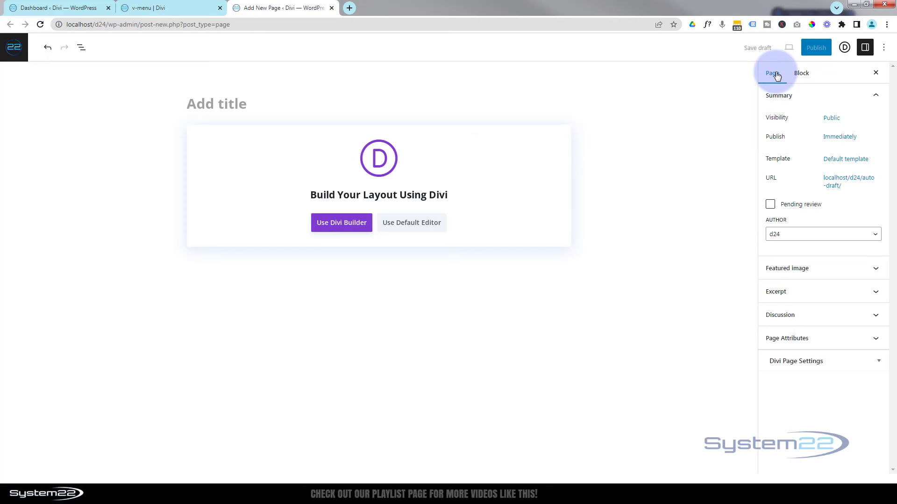
Set the new page's template to Blank Page and close the template options
click(875, 97)
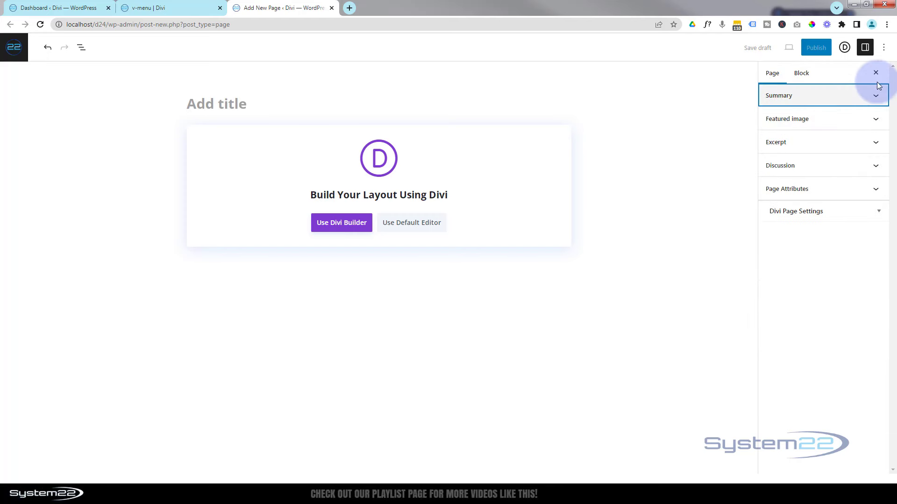
click(877, 96)
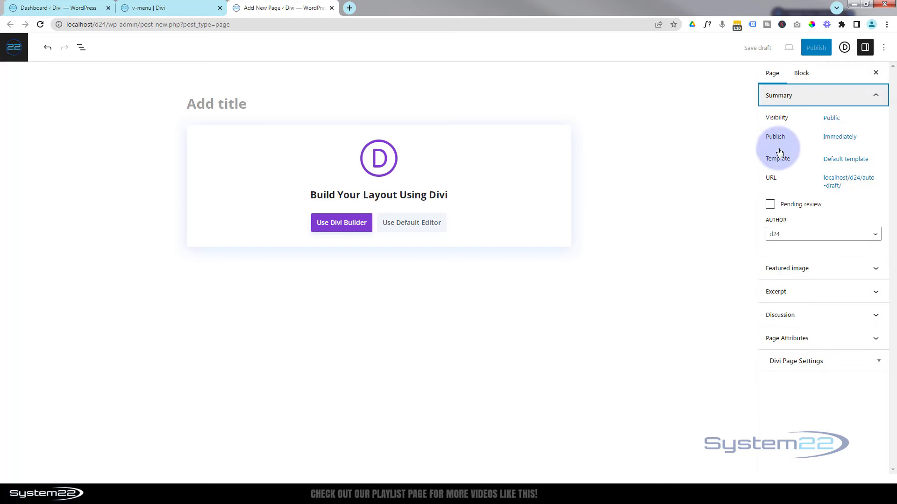
click(845, 160)
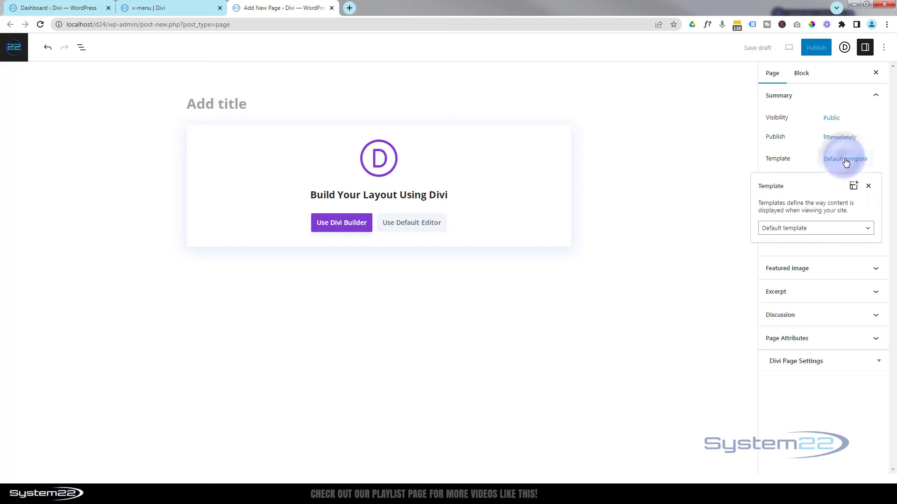
click(830, 229)
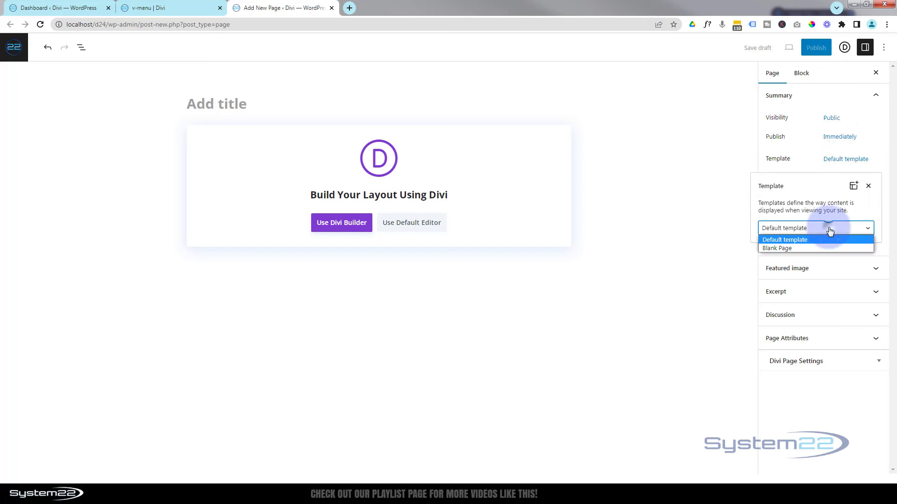
click(776, 249)
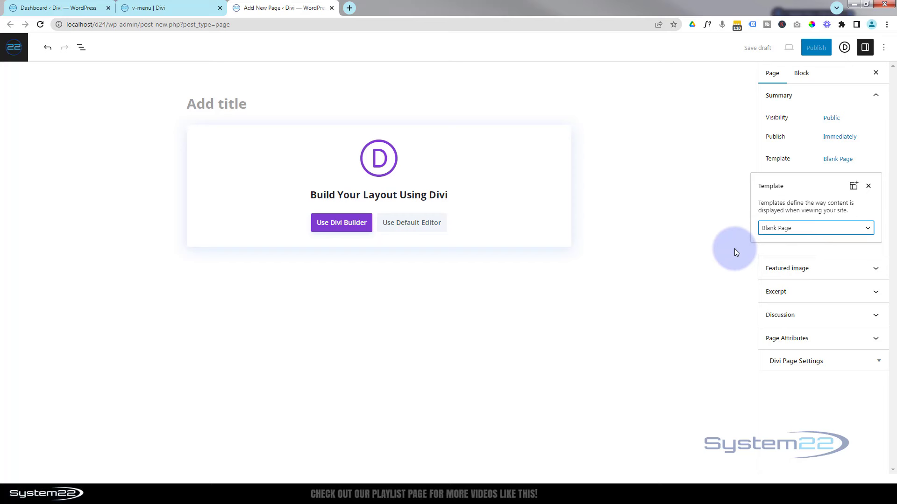
click(868, 188)
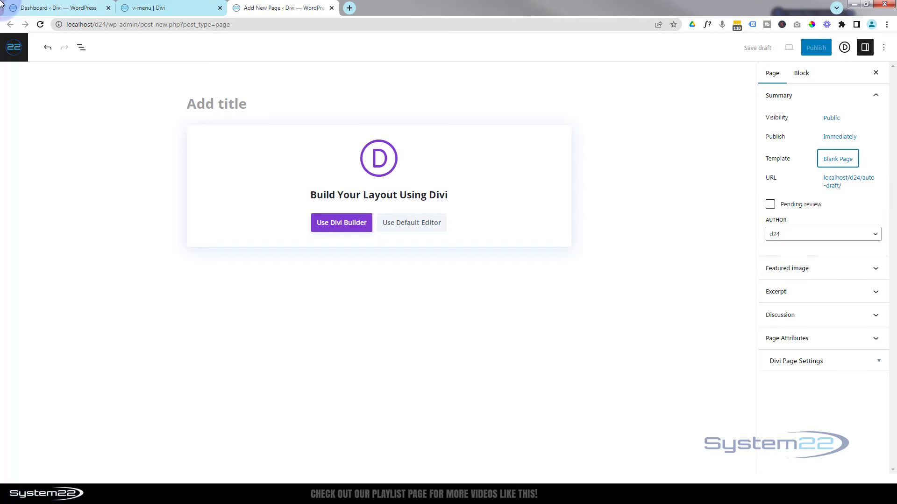
Return to the v-menu page, enable the visual builder and delete the vertical icon menu row
click(178, 9)
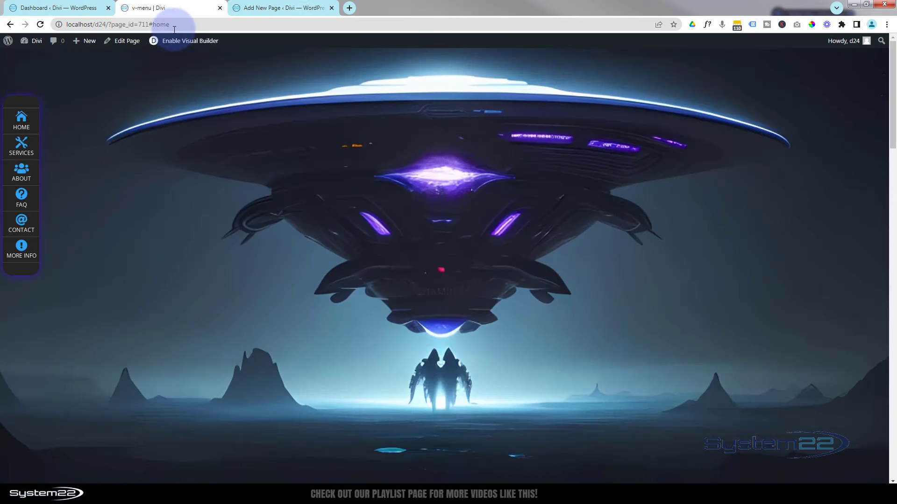
click(186, 41)
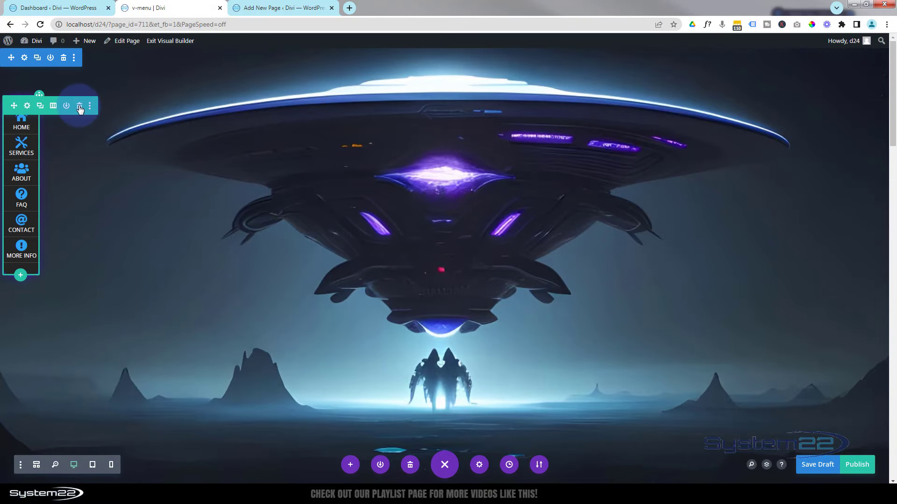
click(79, 107)
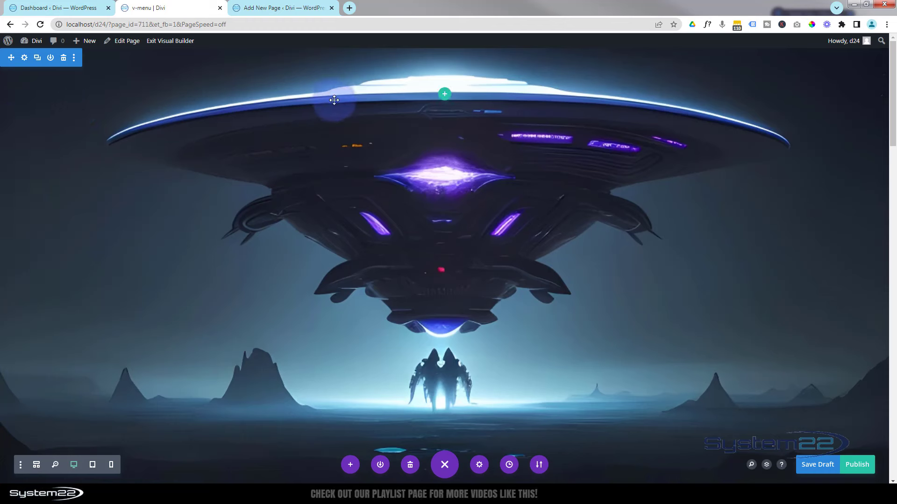
Insert the saved "horizontal Icon Menu" row from the library into the empty first section
click(446, 95)
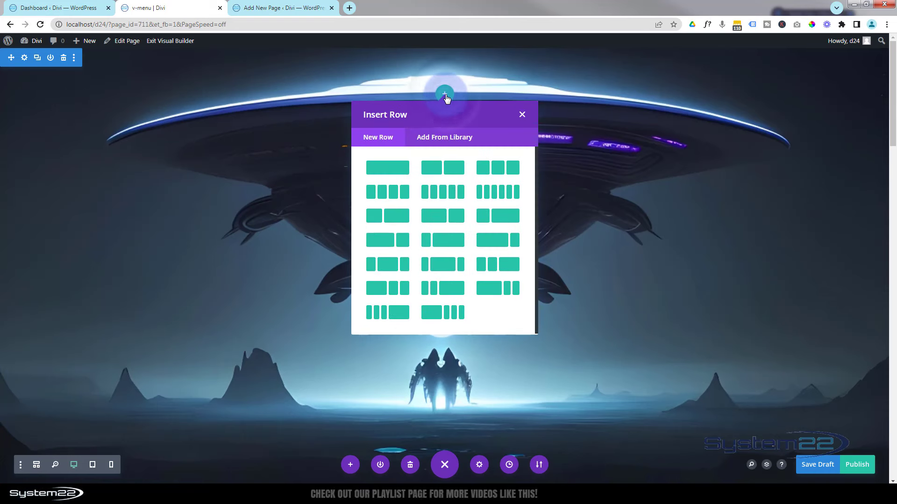
click(444, 137)
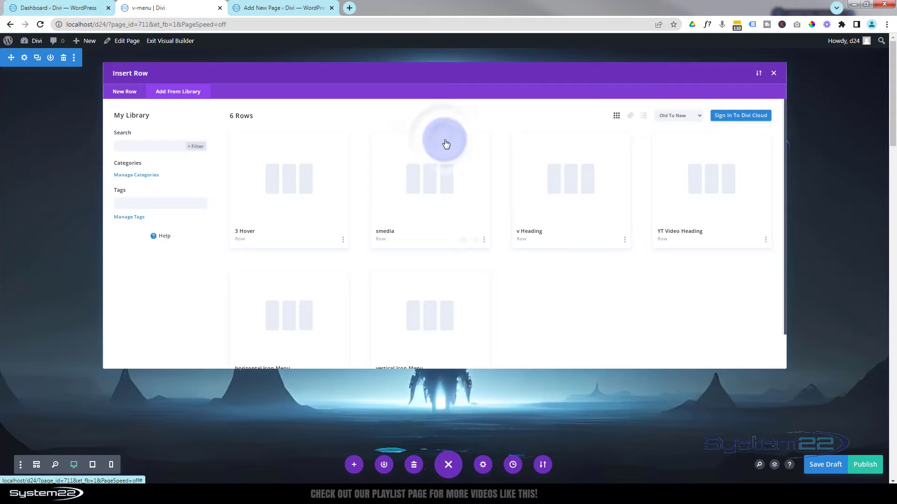
scroll(277, 227, down, 1)
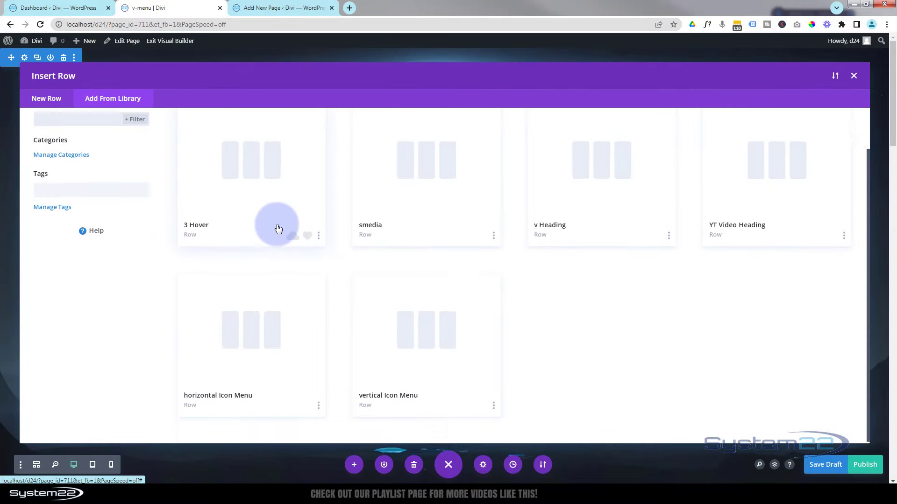
click(256, 332)
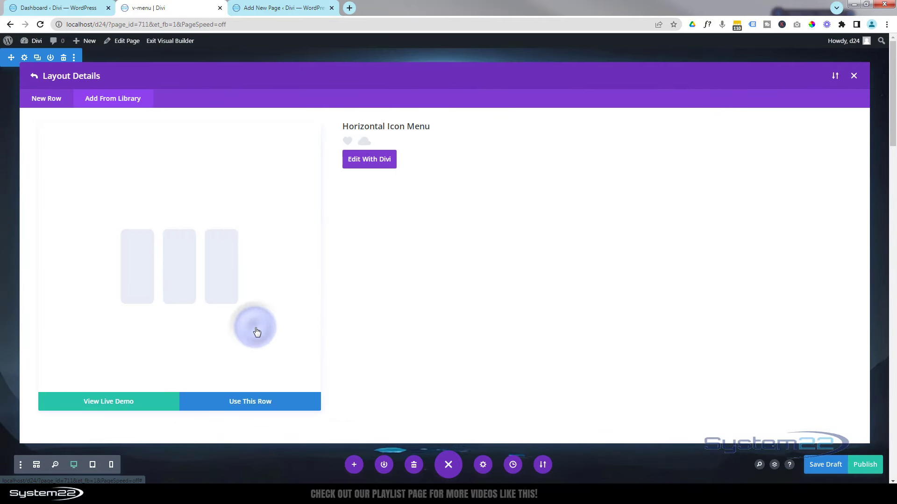
click(267, 403)
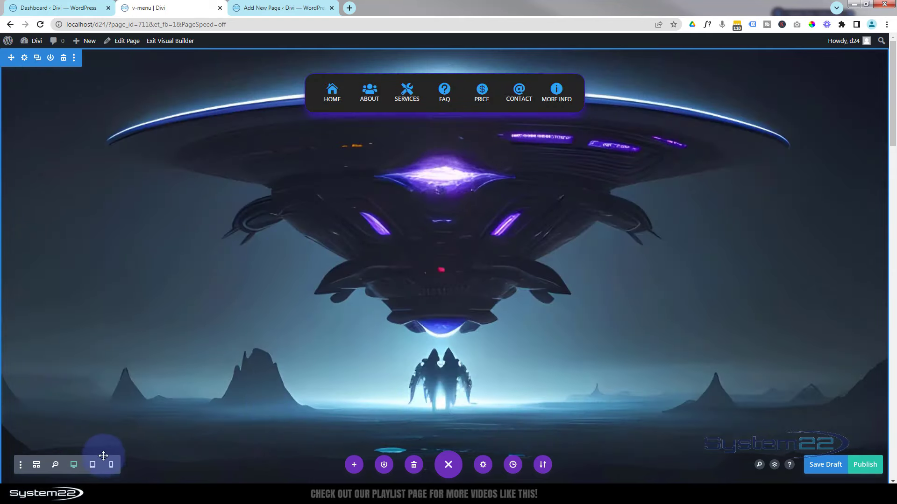
Preview the horizontal icon menu in tablet and phone views, and return to desktop view
click(92, 466)
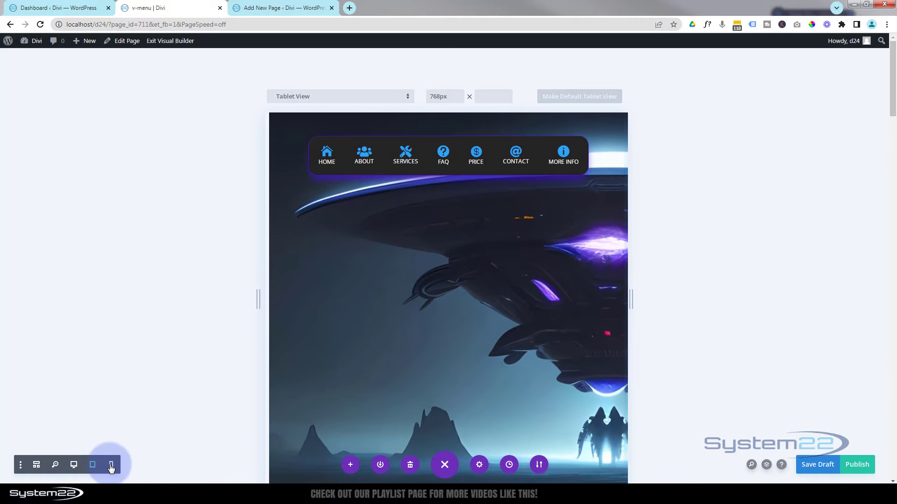
click(111, 466)
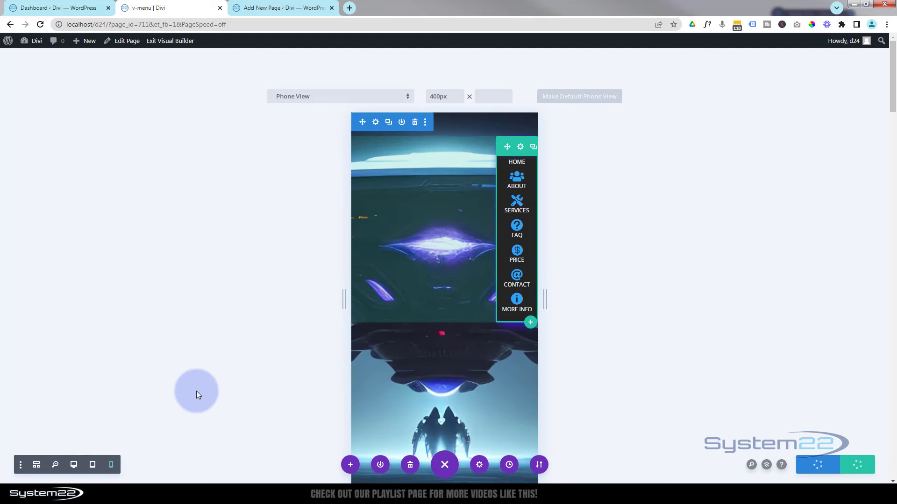
click(73, 465)
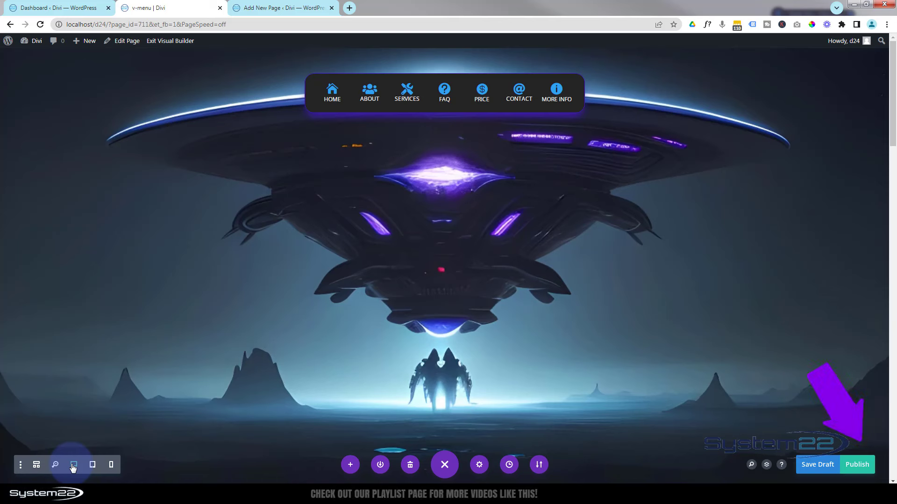
Save the page draft with the horizontal icon menu and exit the visual builder
mouse_move(326, 99)
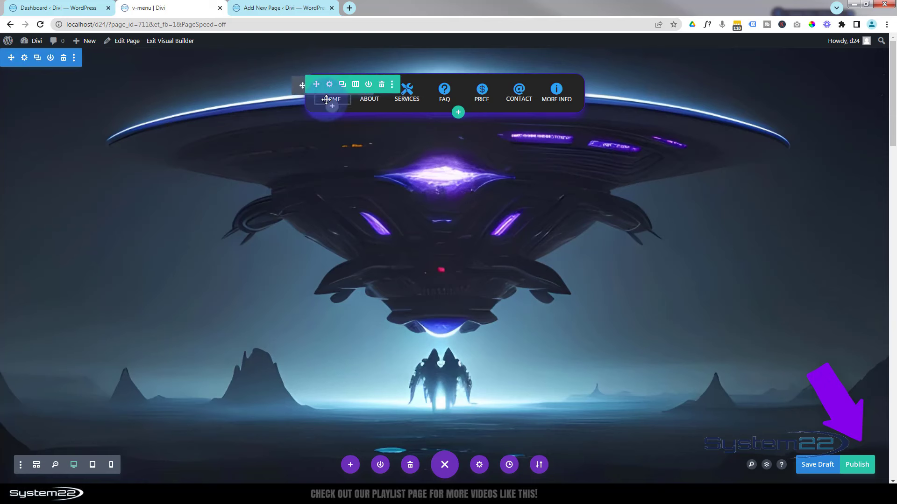
click(810, 465)
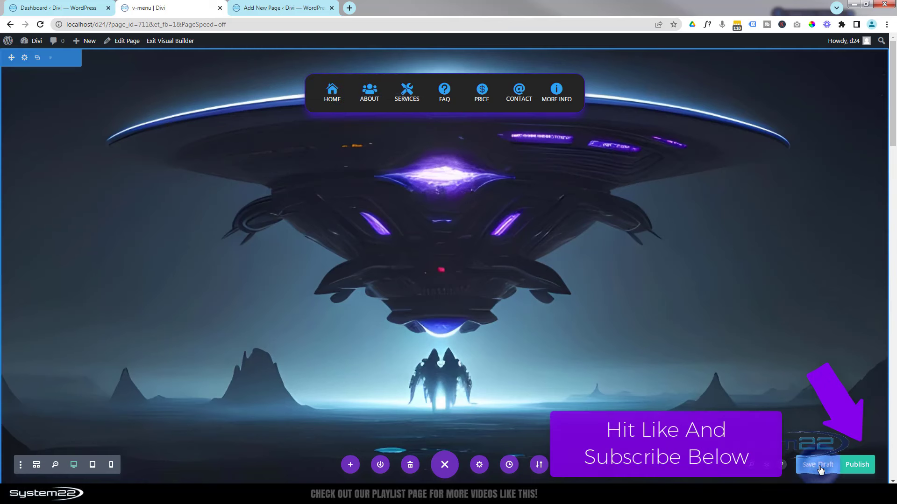
click(161, 41)
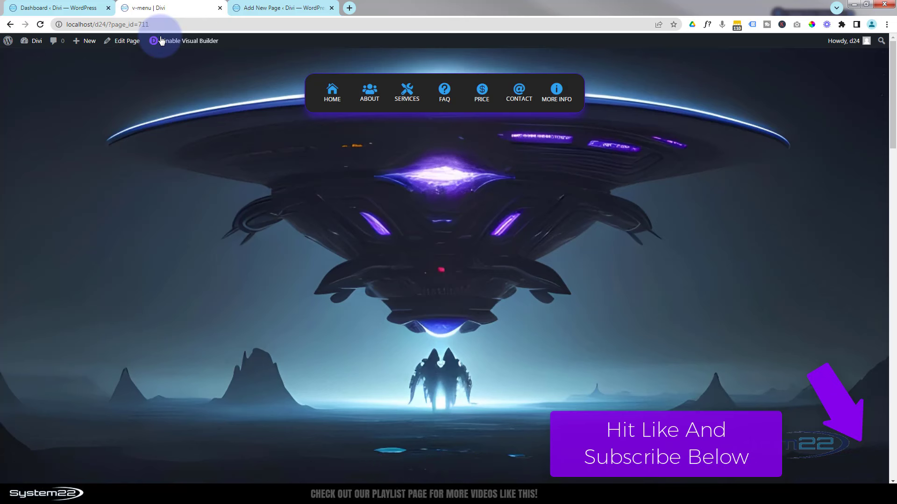